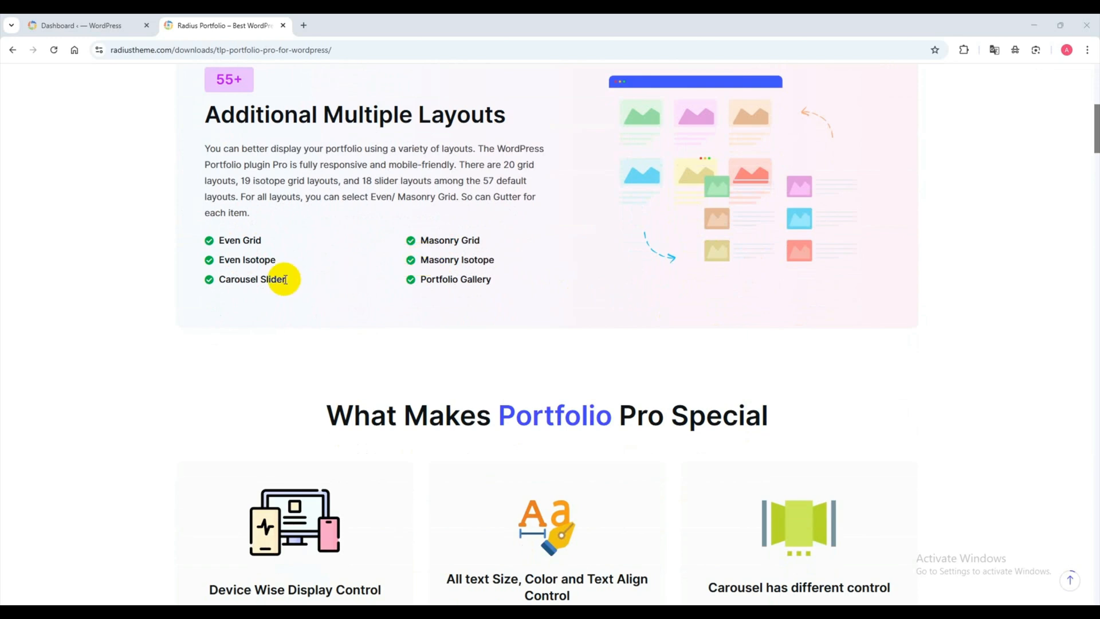
# Review the feature cards, page-builder integrations and licence pricing on the Radius Portfolio Pro product page.
pyautogui.scroll(-5, 452, 280)
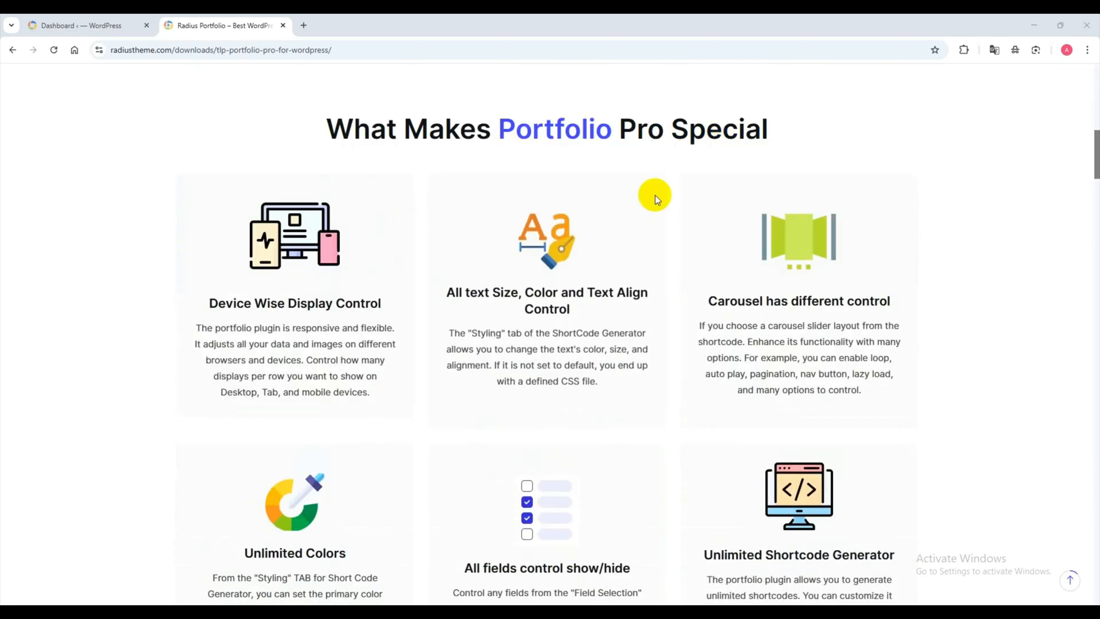
pyautogui.scroll(-4, 798, 363)
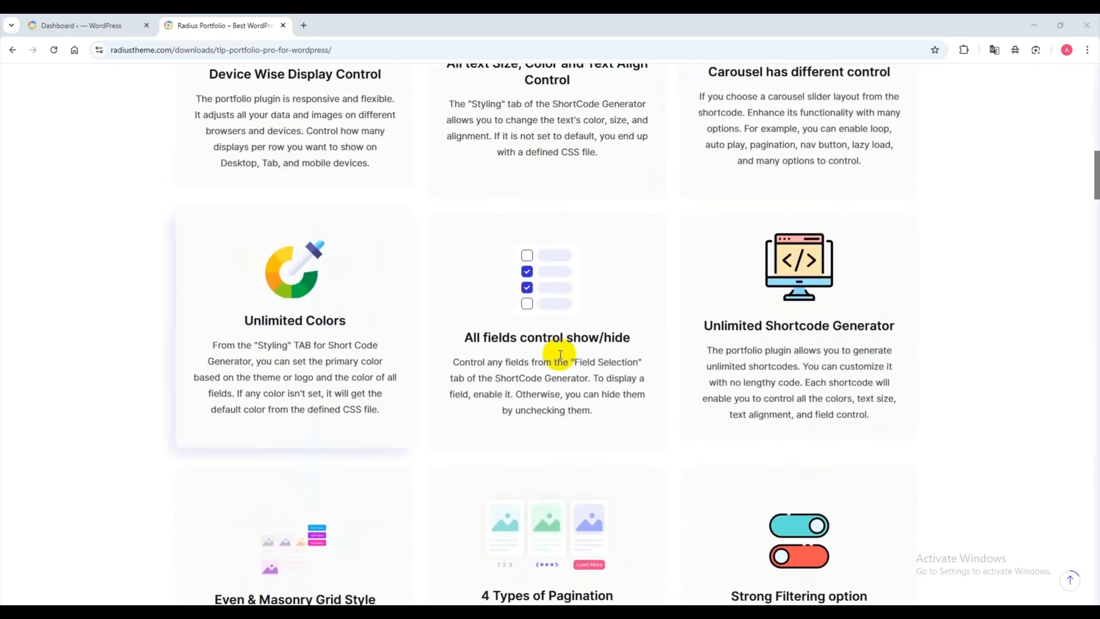
pyautogui.scroll(-4, 829, 339)
pyautogui.scroll(-5, 766, 367)
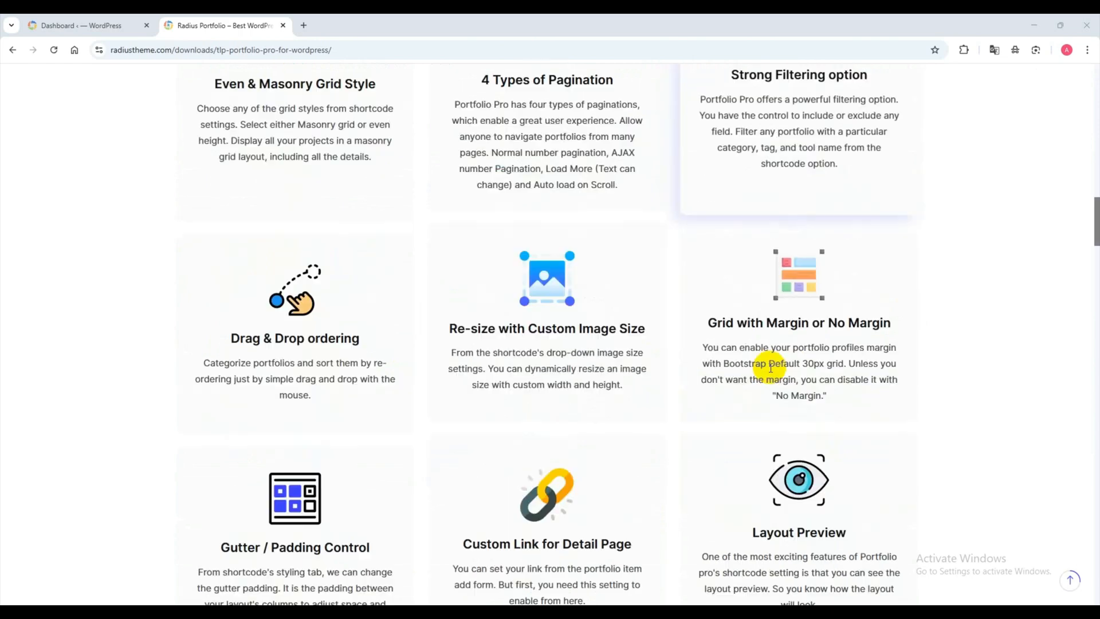
pyautogui.scroll(-4, 744, 349)
pyautogui.scroll(-6, 369, 462)
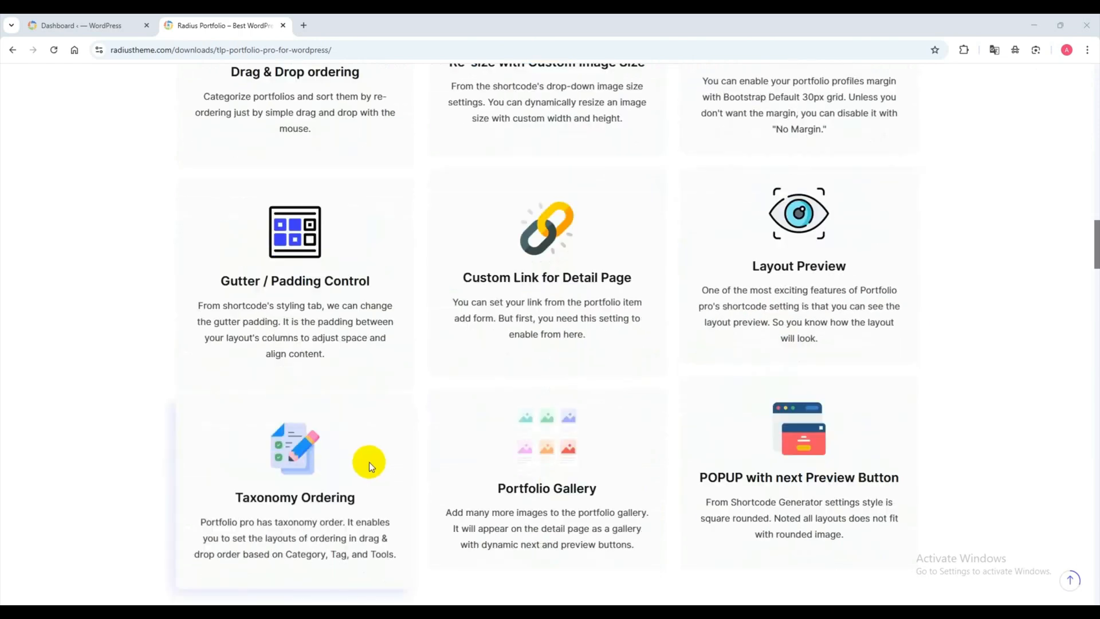
pyautogui.scroll(-4, 493, 187)
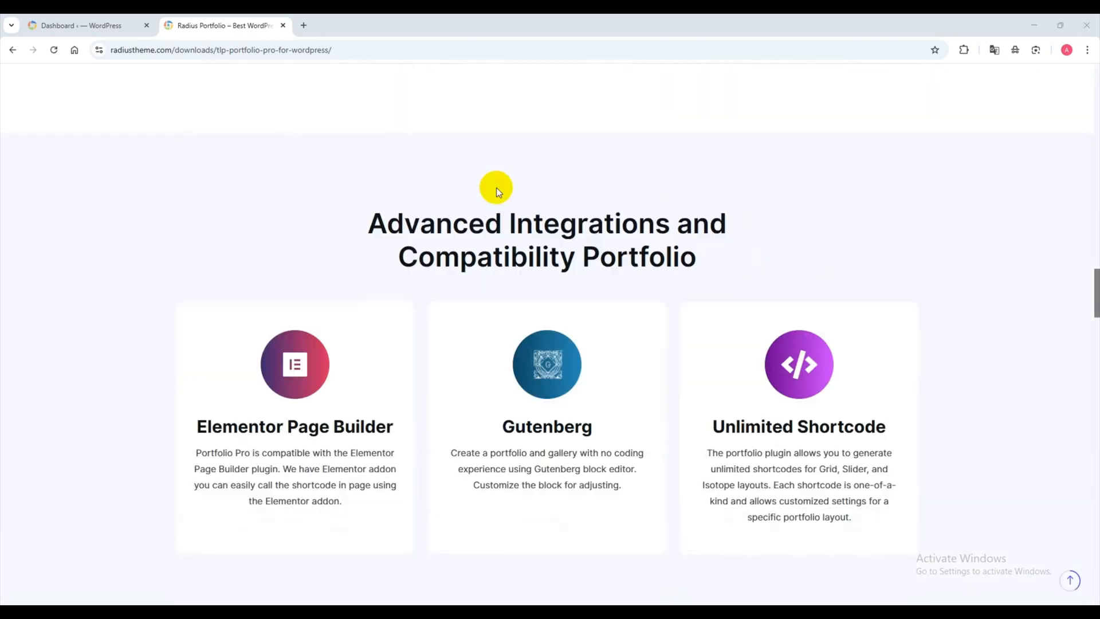
pyautogui.scroll(-4, 712, 364)
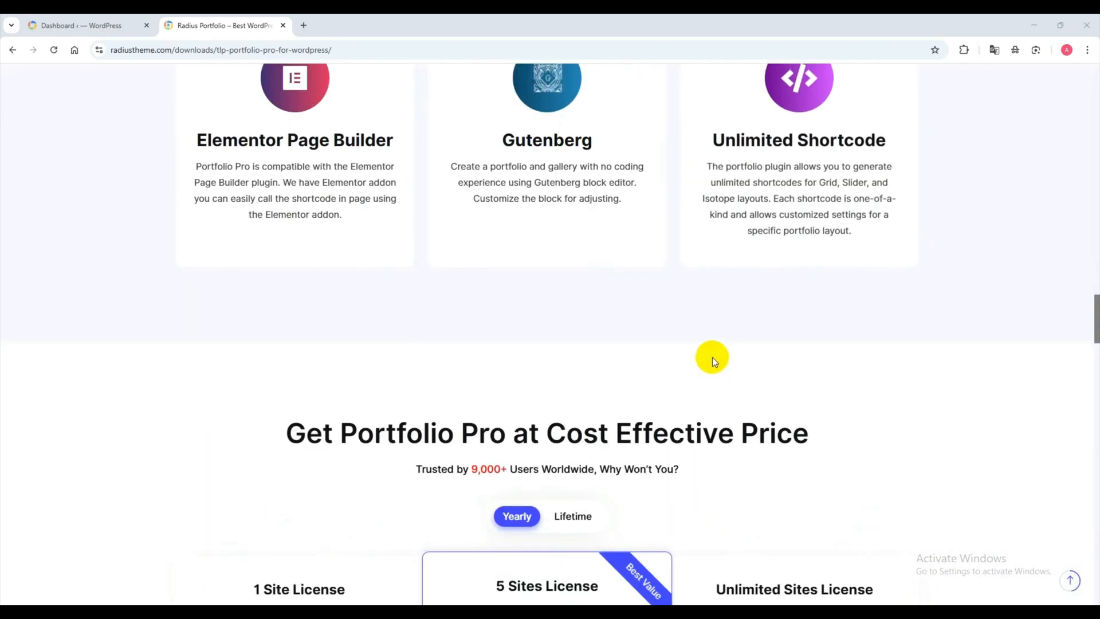
pyautogui.scroll(-4, 685, 342)
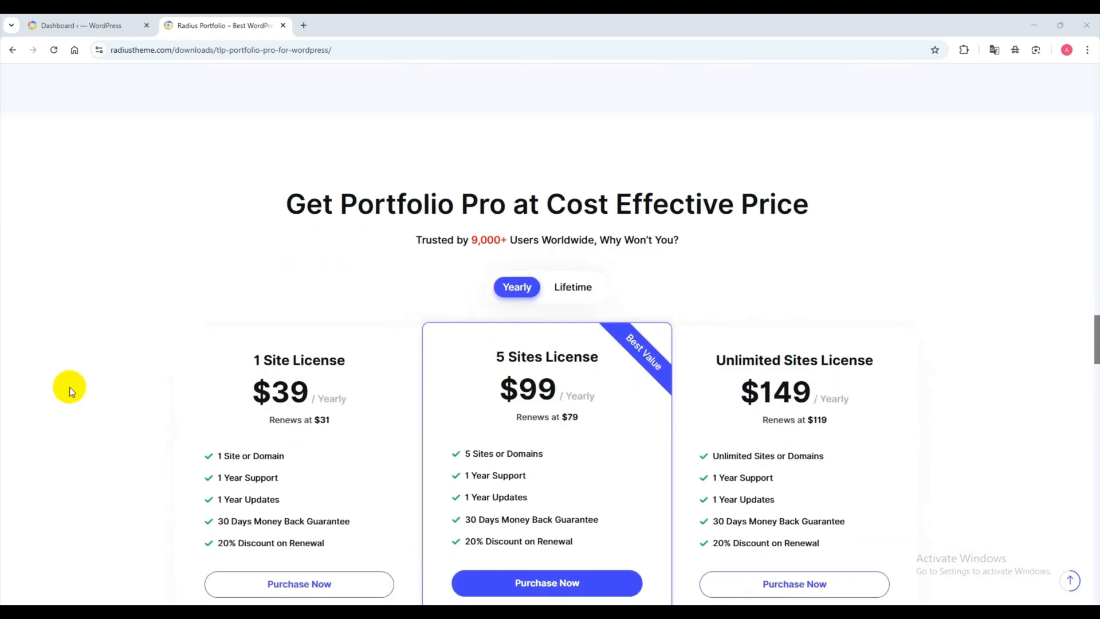
# Switch to the WordPress dashboard, search the plugin directory for "Radius Portfolio", and install and activate the RadiusTheme plugin.
pyautogui.click(84, 21)
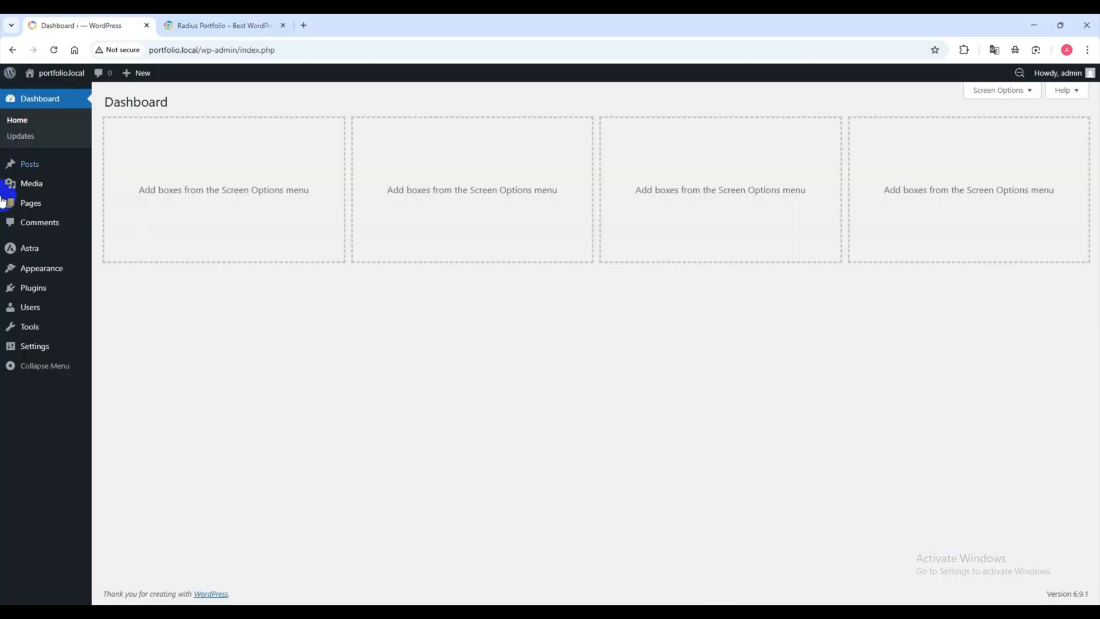
pyautogui.click(23, 291)
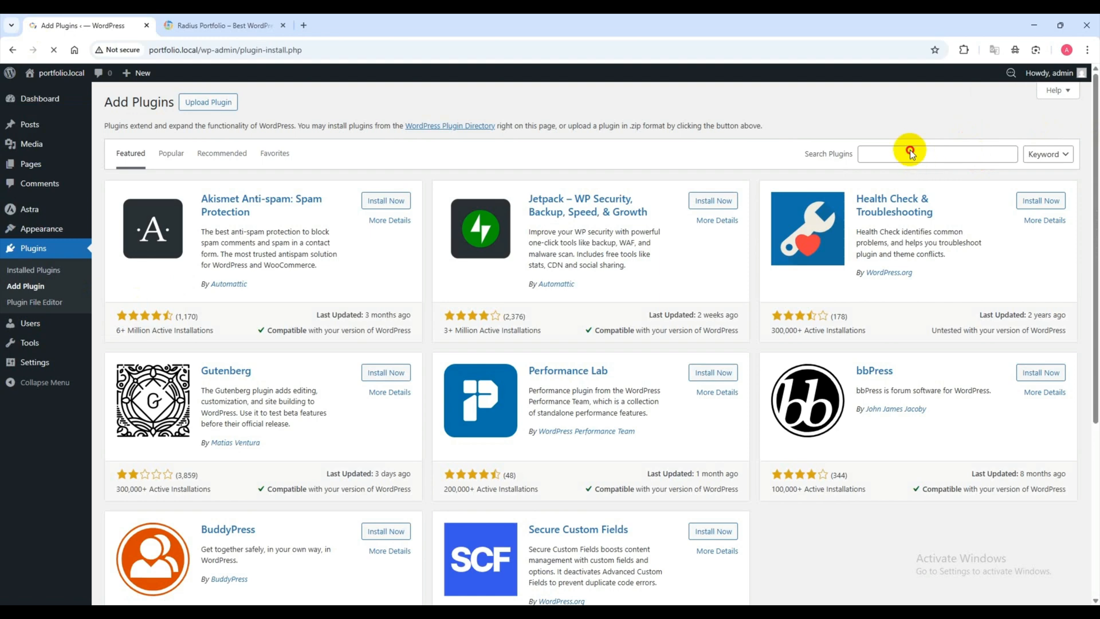
pyautogui.click(911, 153)
pyautogui.write('Radius P')
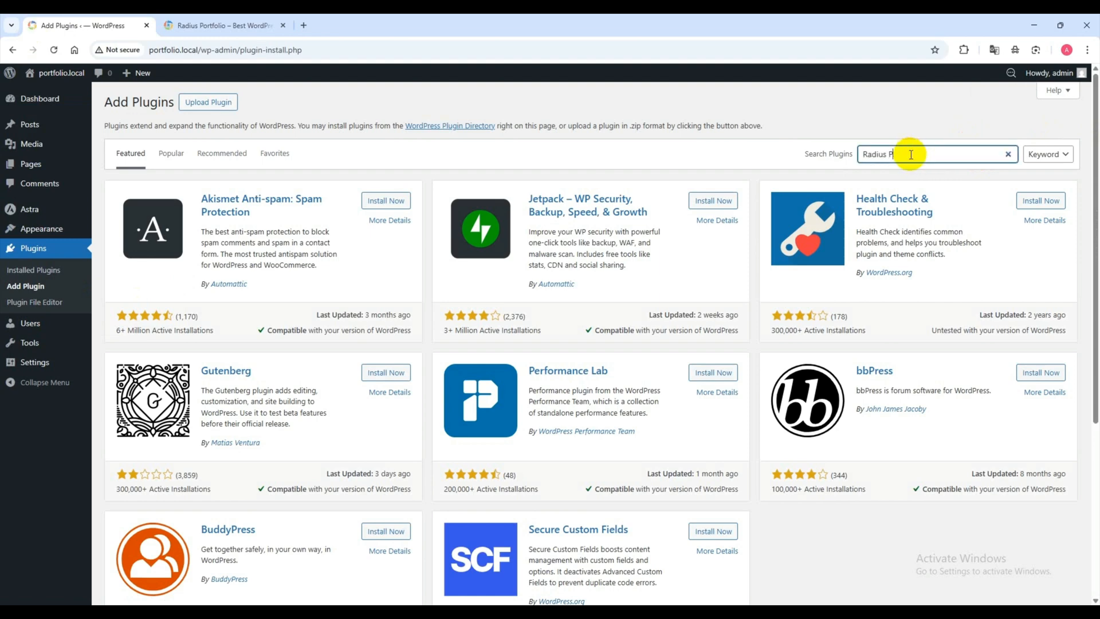
pyautogui.write('ortfolio')
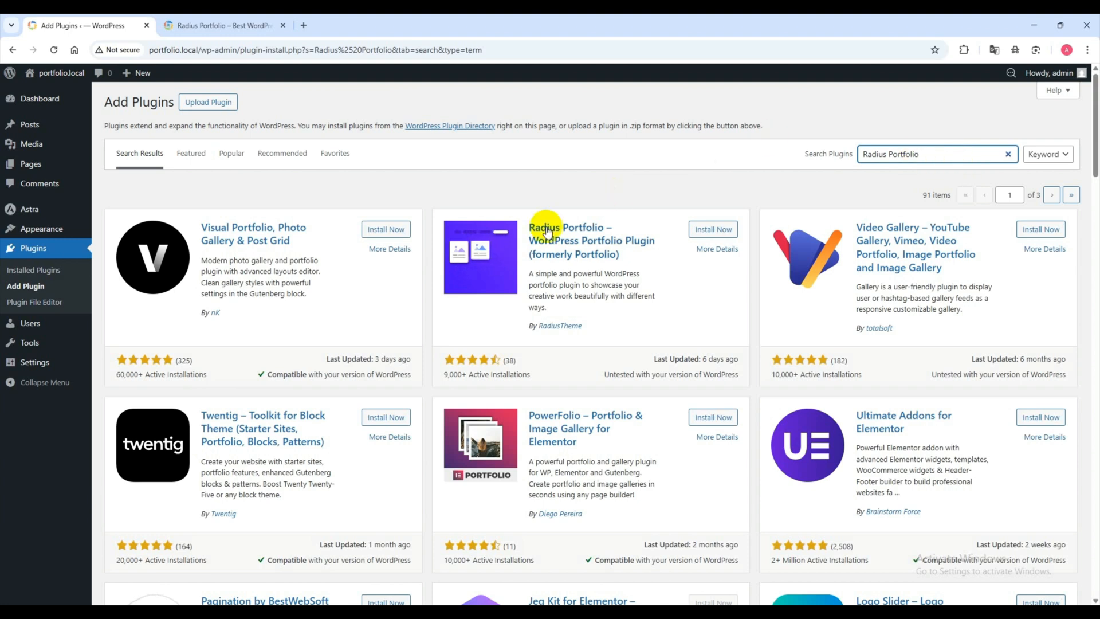
pyautogui.click(711, 229)
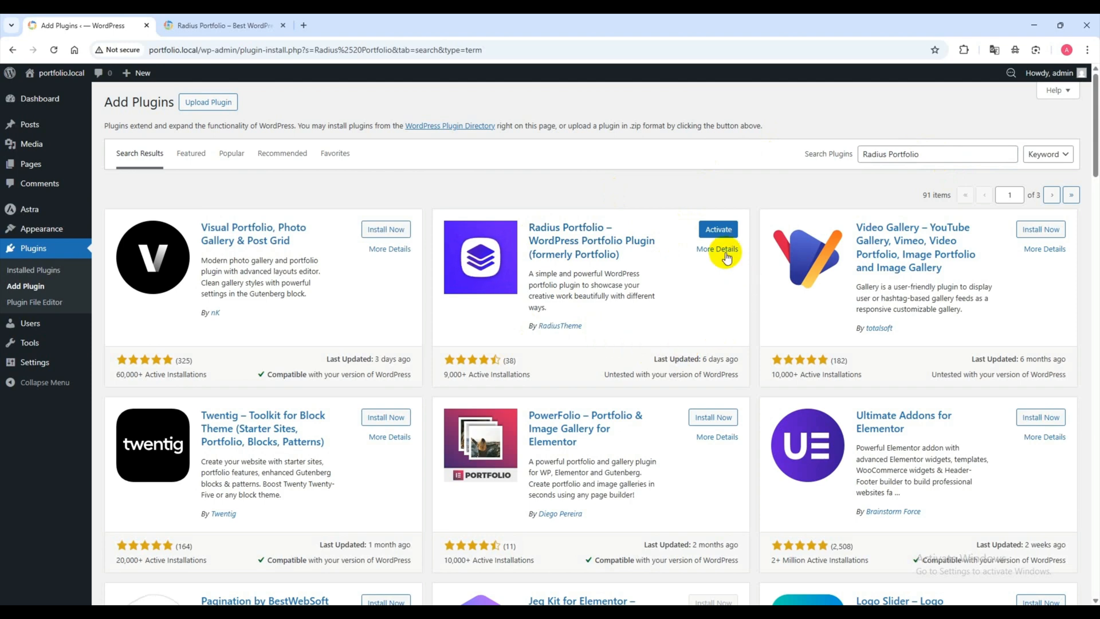
pyautogui.click(719, 231)
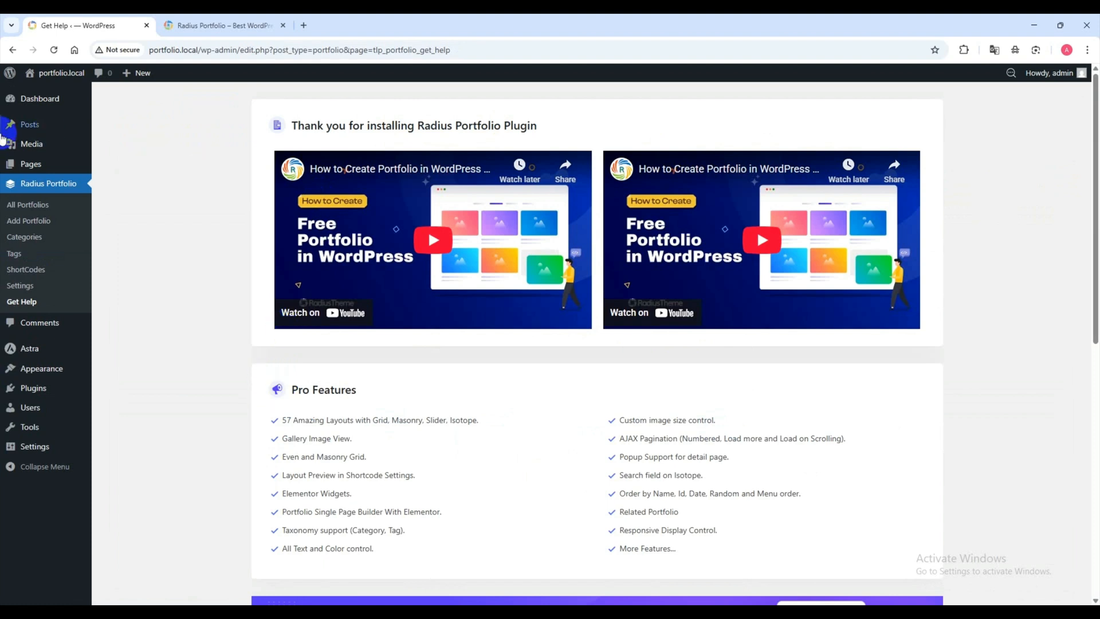
# Install and activate the Radius Portfolio Pro plugin from its downloaded zip file and view it among the installed plugins.
pyautogui.click(15, 392)
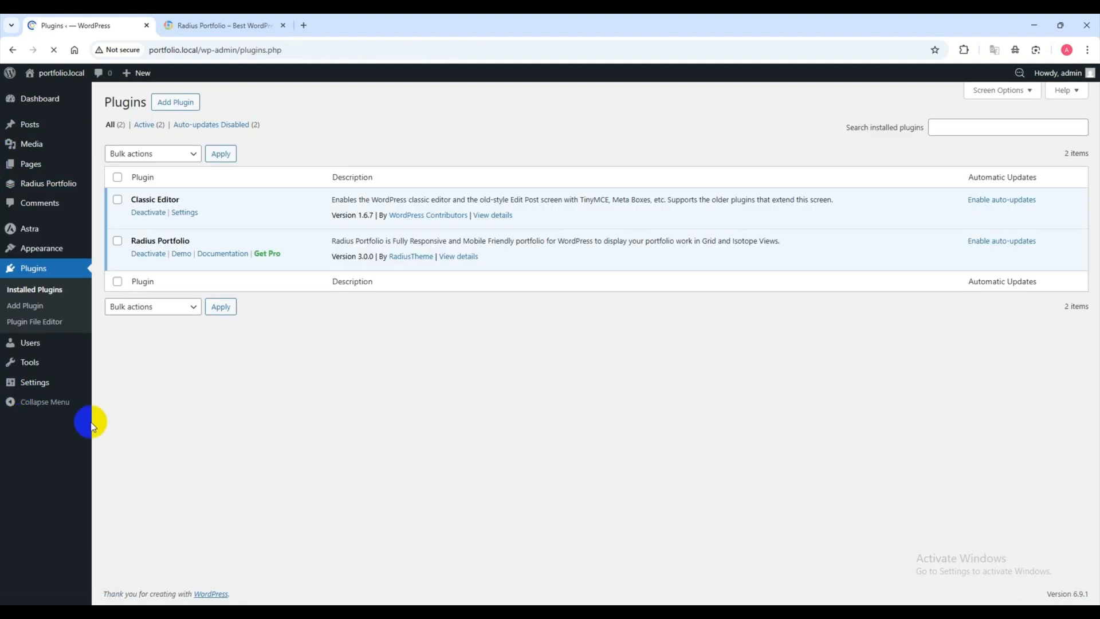
pyautogui.click(177, 101)
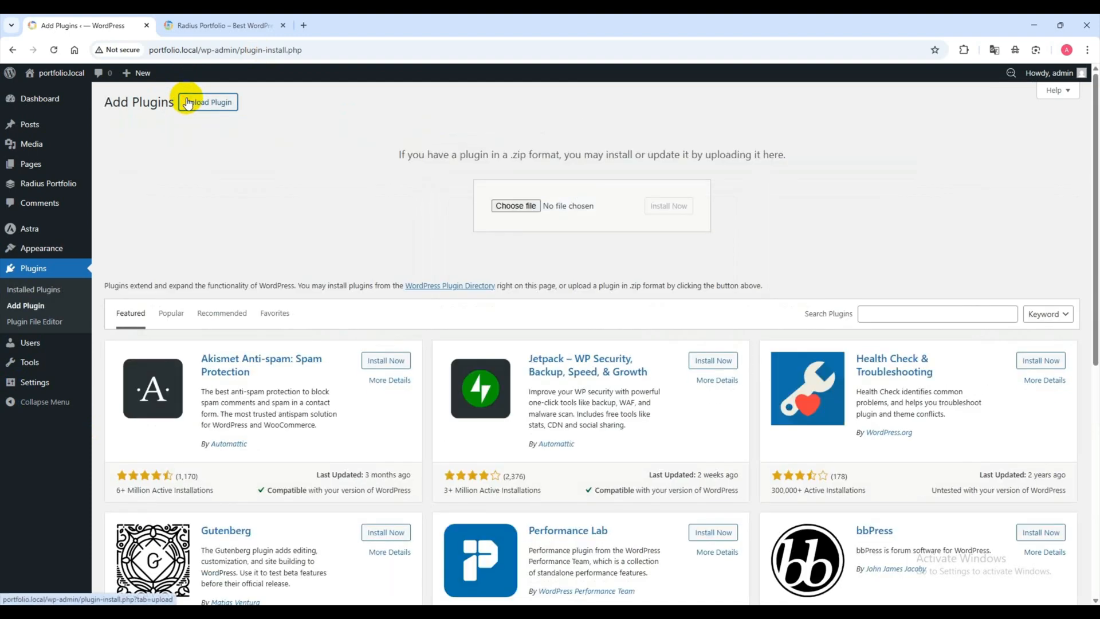
pyautogui.click(516, 206)
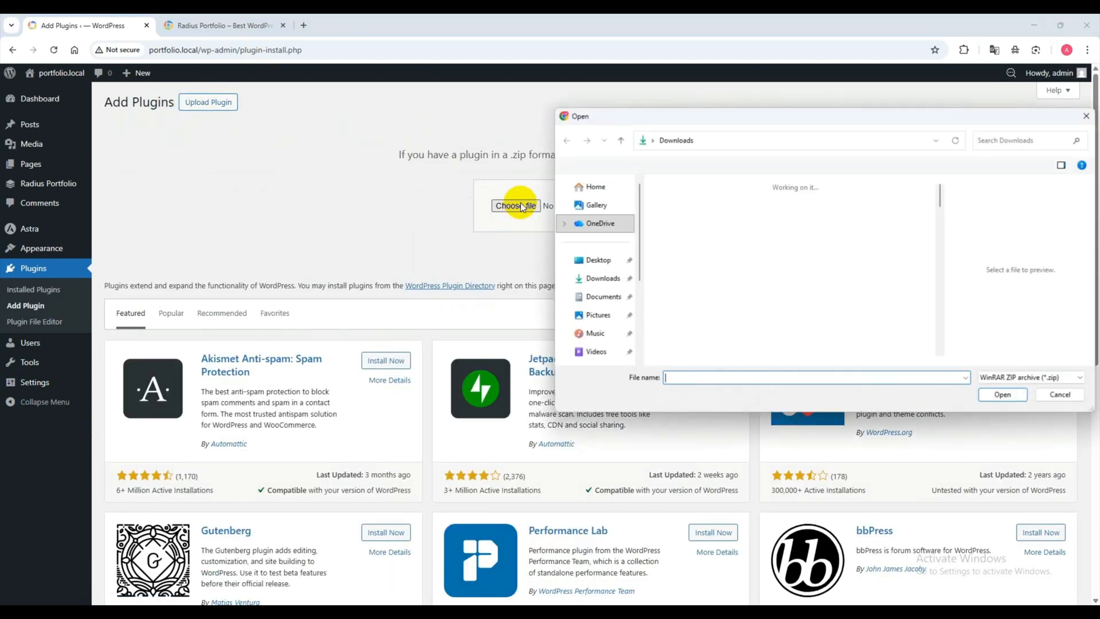
pyautogui.doubleClick(756, 236)
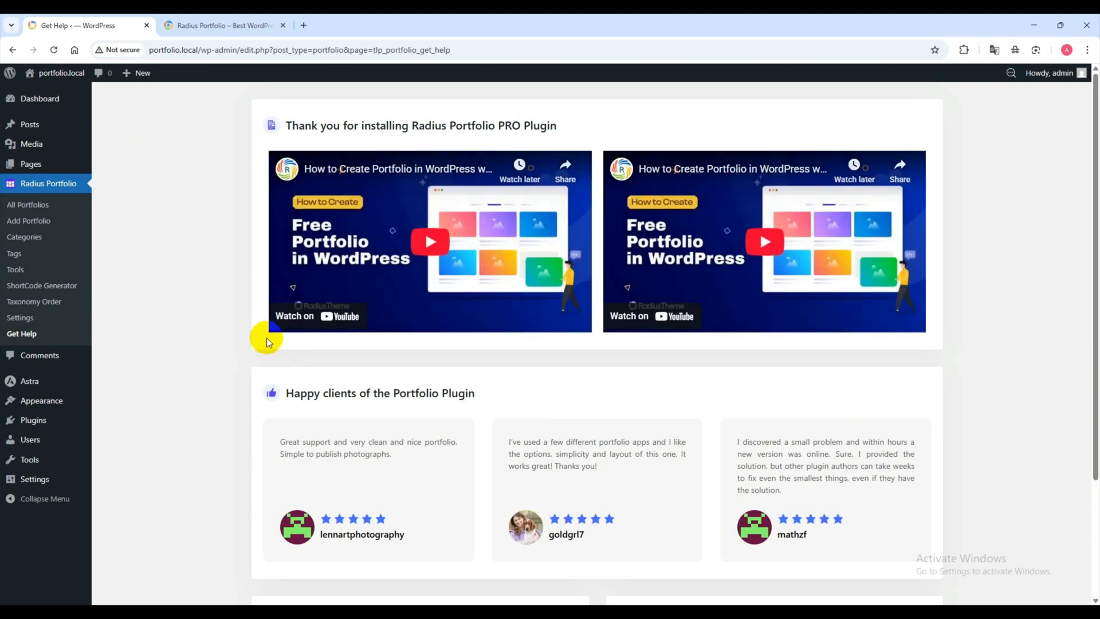
pyautogui.click(38, 423)
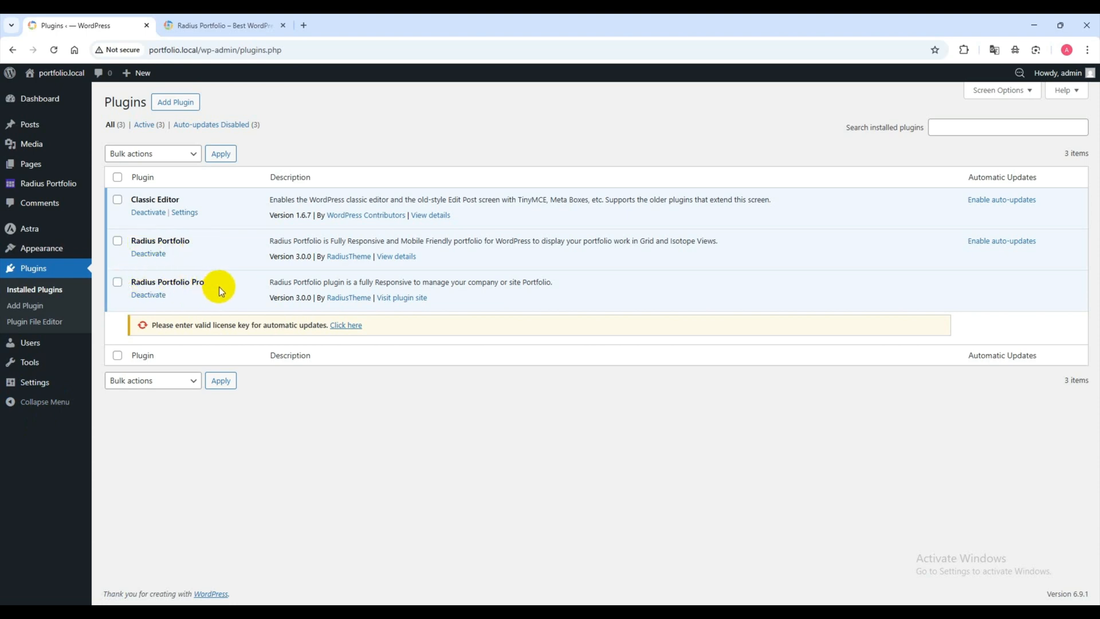
# Add a Radius Portfolio category named "UI/UX Projects" with the slug left blank and no parent category.
pyautogui.moveTo(40, 189)
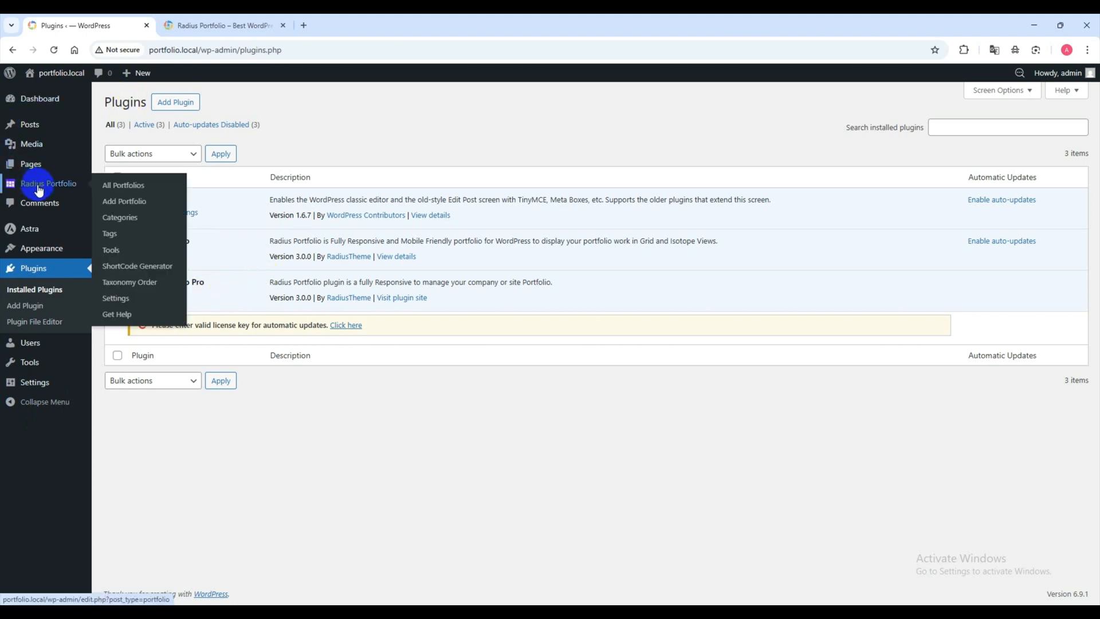
pyautogui.click(136, 224)
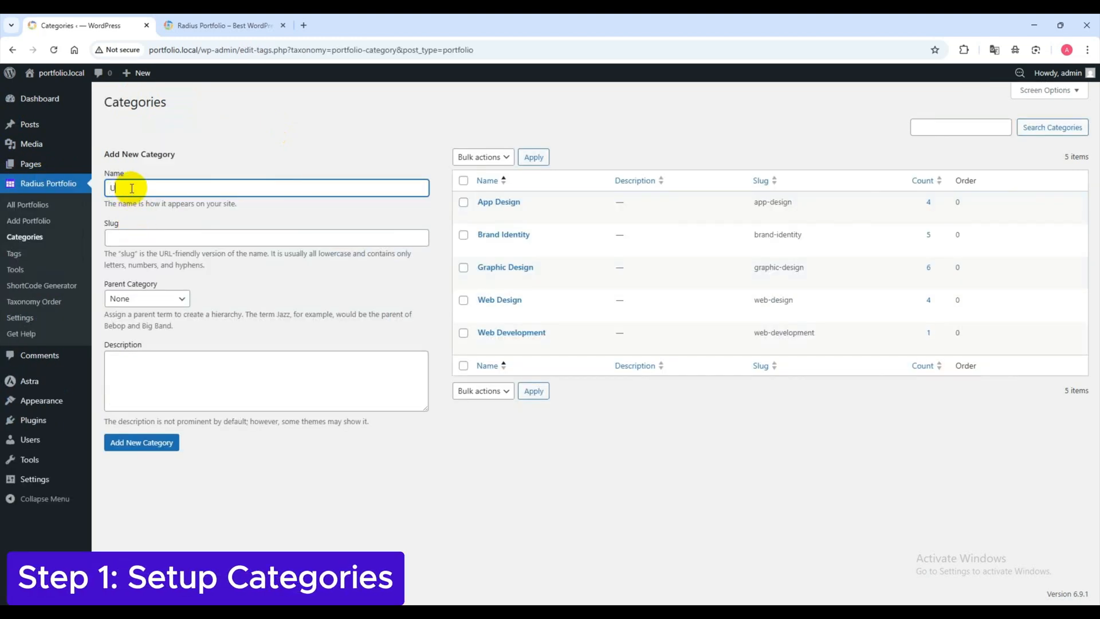
pyautogui.write('UI/UX Projects')
pyautogui.click(216, 232)
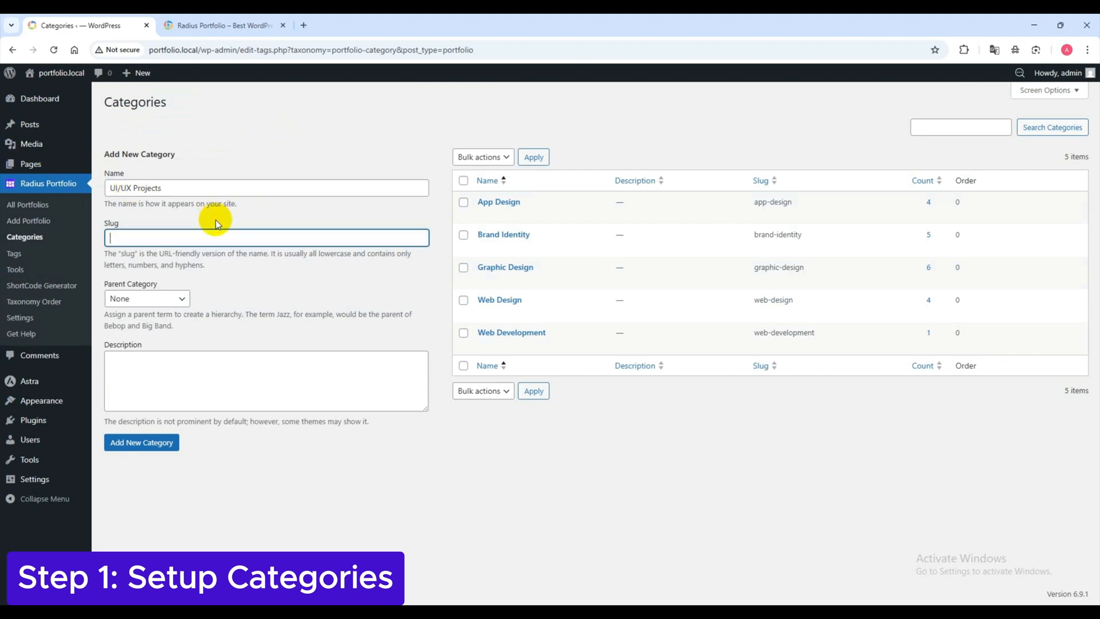
pyautogui.click(136, 449)
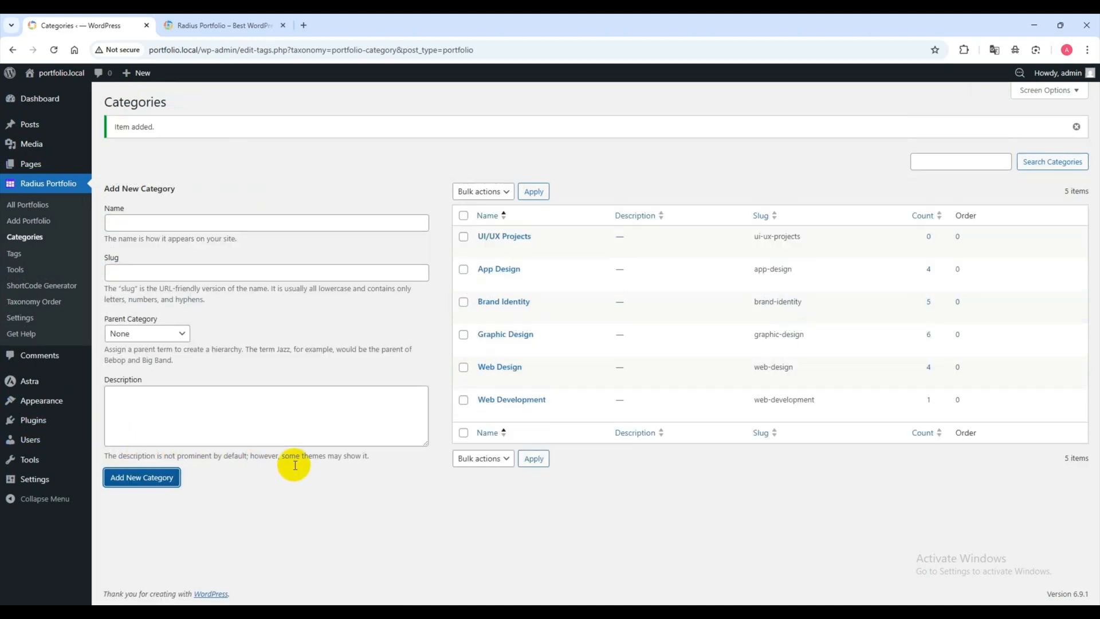
# Start a new portfolio item titled "Dashboard UX" with the body text "Data-driven dashboard UX designed for clarity, accessibility, and efficient user interaction.".
pyautogui.click(27, 224)
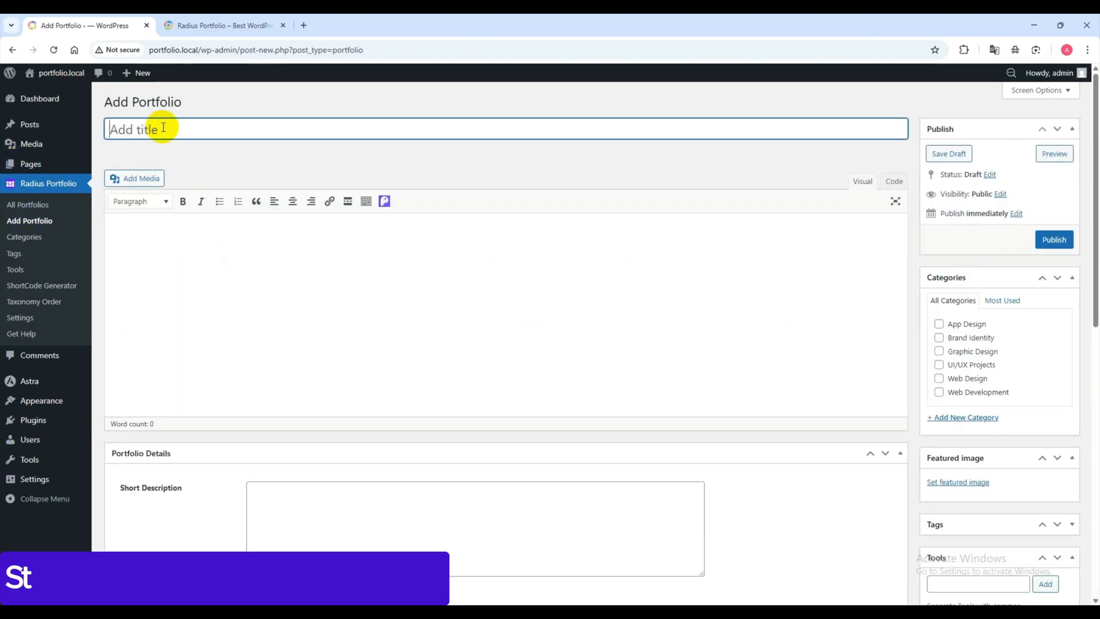
pyautogui.write('Dashboard UX')
pyautogui.click(197, 237)
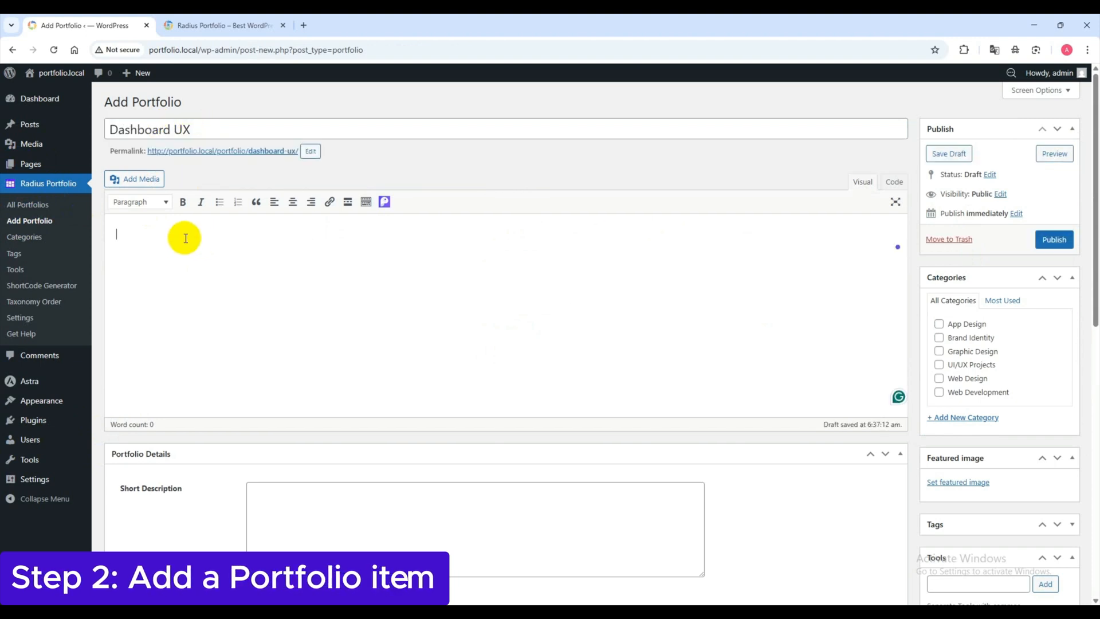
pyautogui.write('Data-driven dashboard UX designed for clarity, accessibility, and efficient user interaction.')
# Enter the short description "Data-driven dashboard UX designed for clarity, accessibility, and efficient user interaction." and the client name RadiusTheme.
pyautogui.scroll(-3, 326, 260)
pyautogui.click(277, 337)
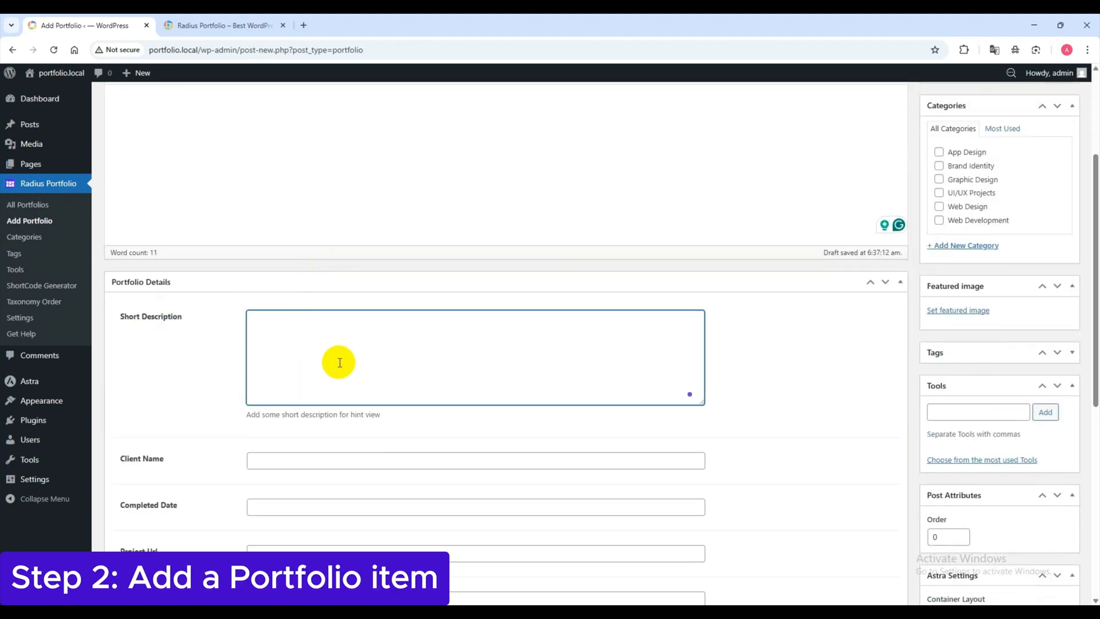
pyautogui.write('Data-driven dashboard UX designed for clarity, accessibility, and efficient user interaction.')
pyautogui.scroll(-3, 400, 363)
pyautogui.click(259, 289)
pyautogui.write('R')
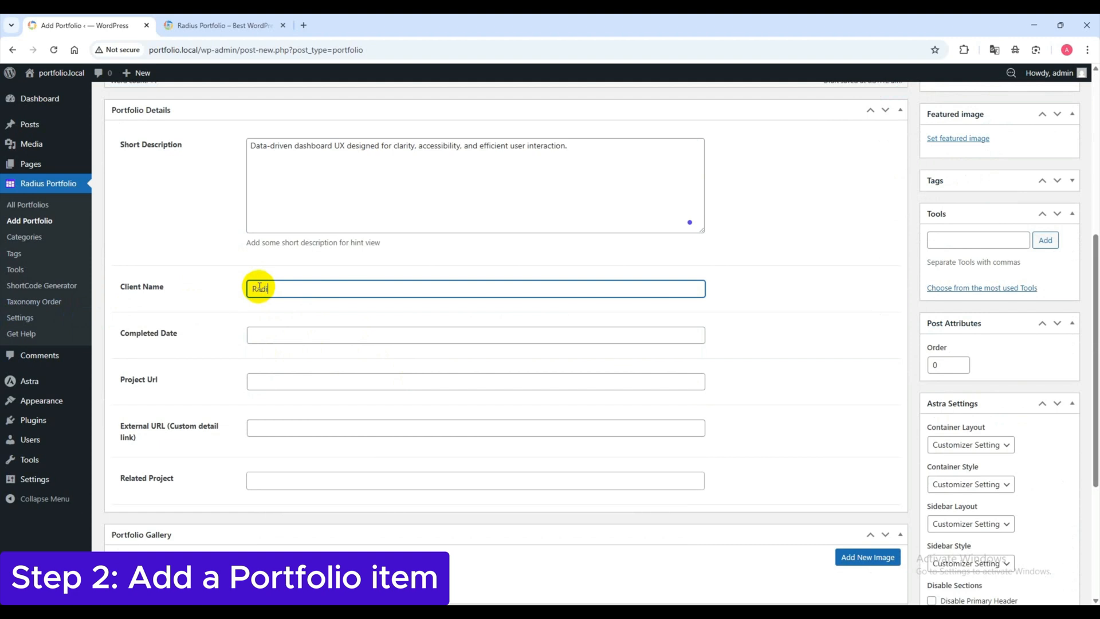
pyautogui.write('adiusTheme')
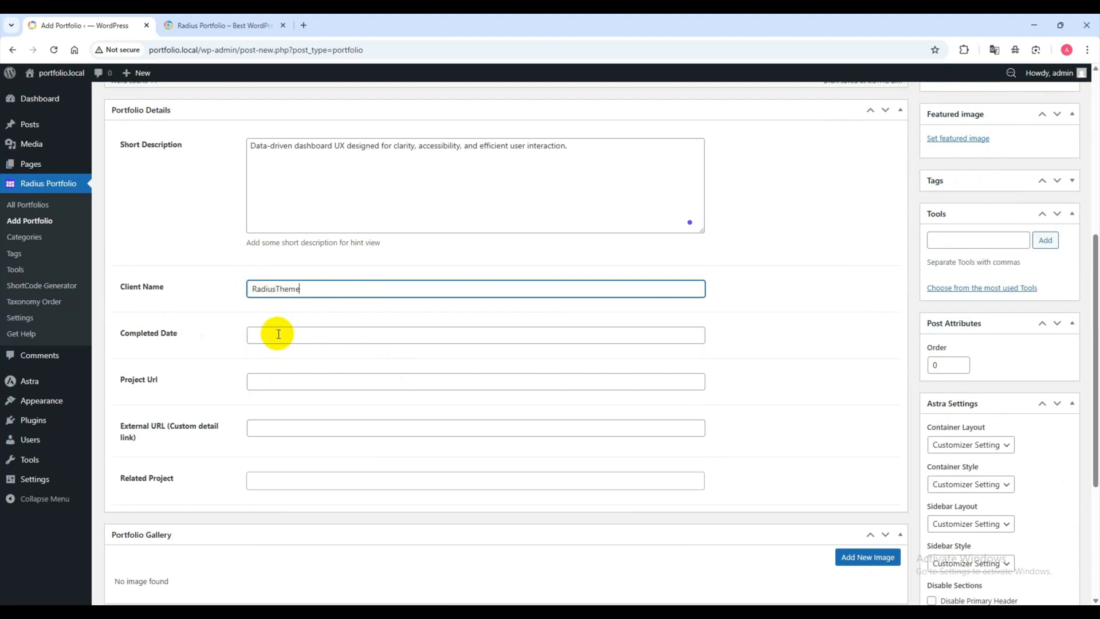
# Set the portfolio item's completed date to March 12, 2025.
pyautogui.click(278, 334)
pyautogui.click(324, 169)
pyautogui.click(263, 189)
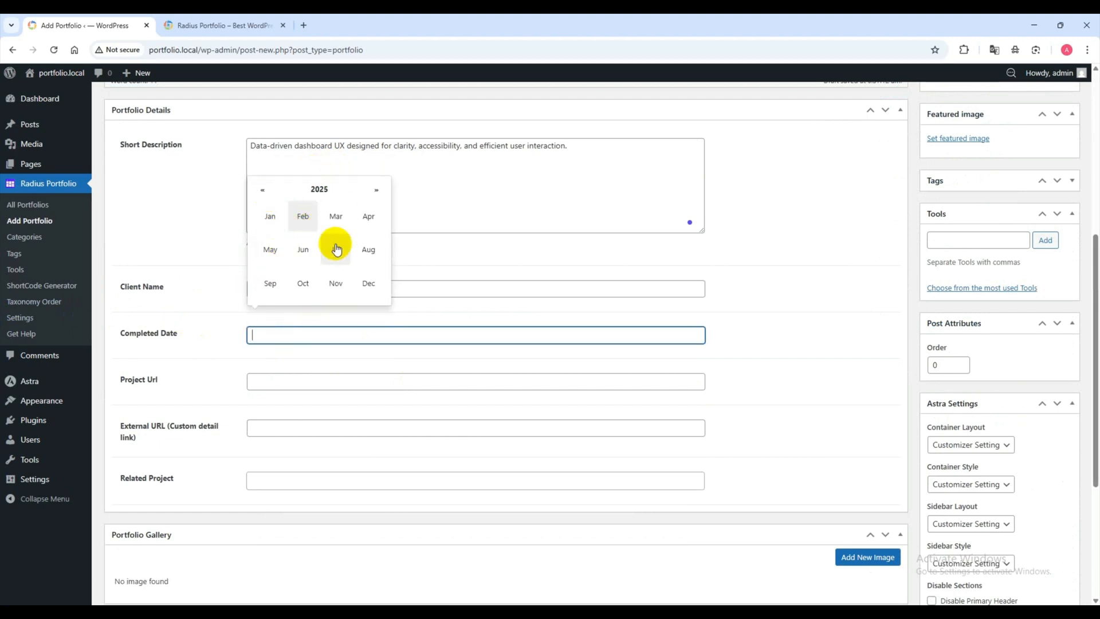
pyautogui.click(336, 216)
pyautogui.click(331, 236)
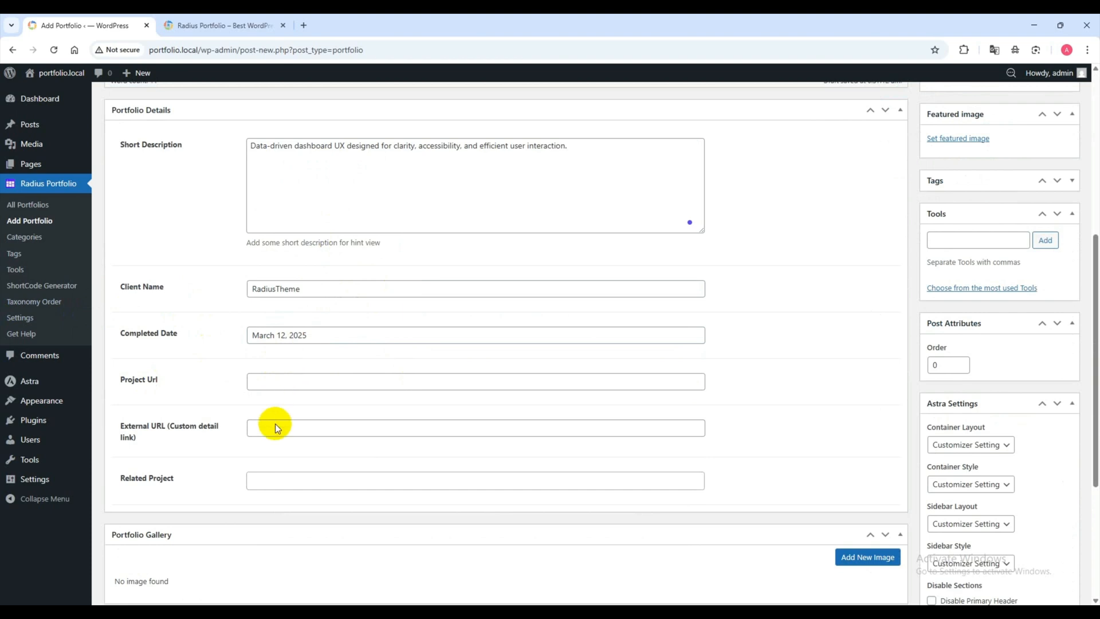
pyautogui.scroll(-2, 277, 427)
pyautogui.click(285, 373)
pyautogui.click(236, 369)
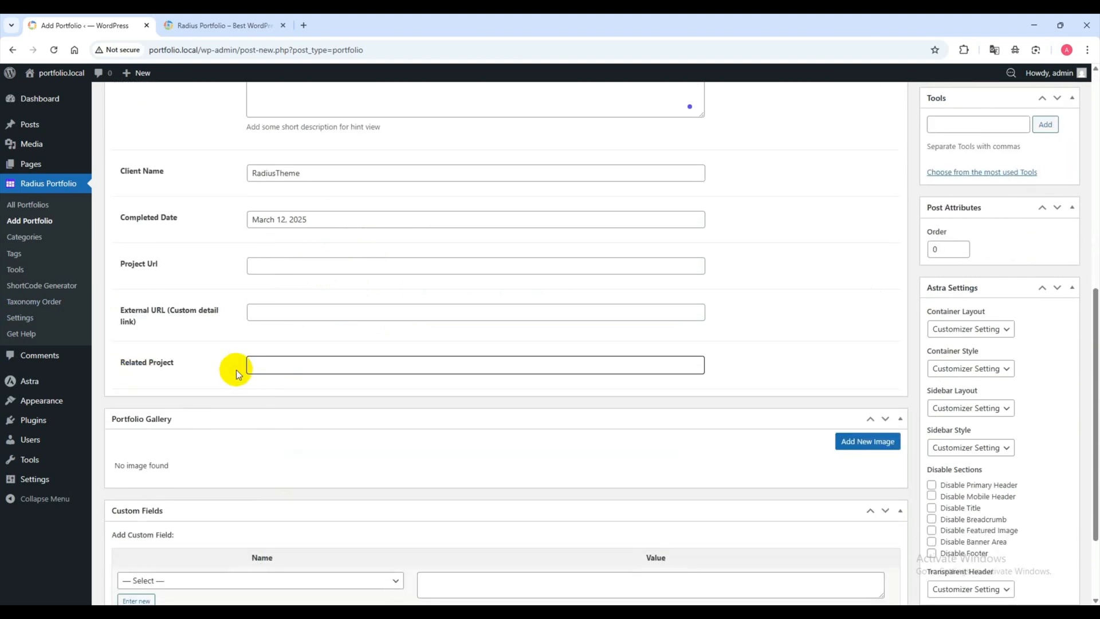
# Add the green mobile app image and the black-and-white wireframe image from the media library to the portfolio gallery.
pyautogui.scroll(-1, 236, 369)
pyautogui.click(865, 389)
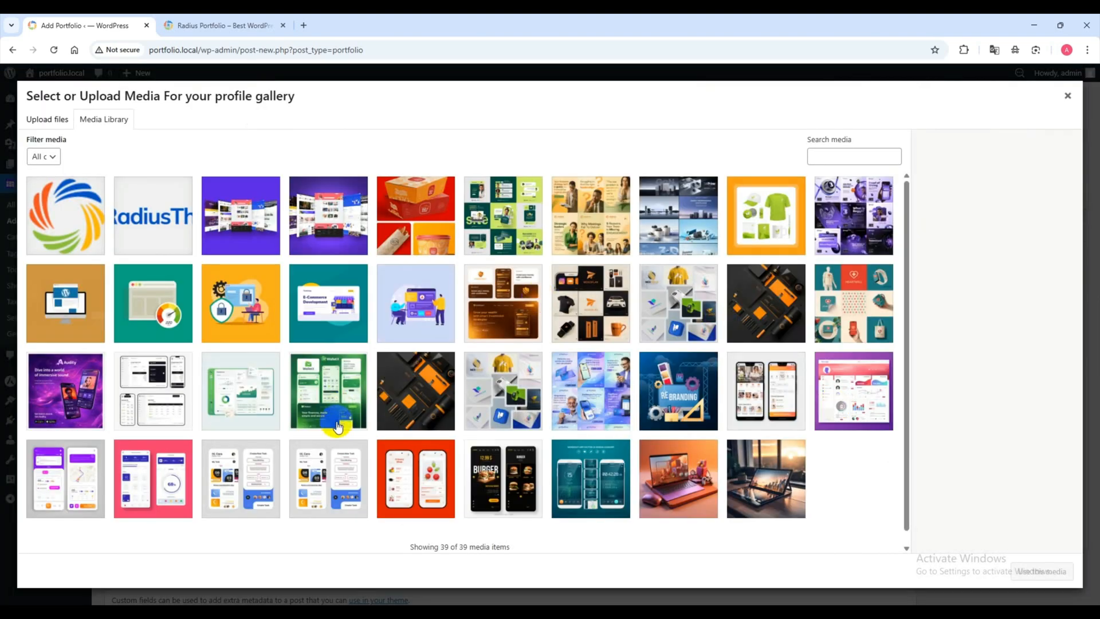
pyautogui.click(338, 426)
pyautogui.click(1020, 561)
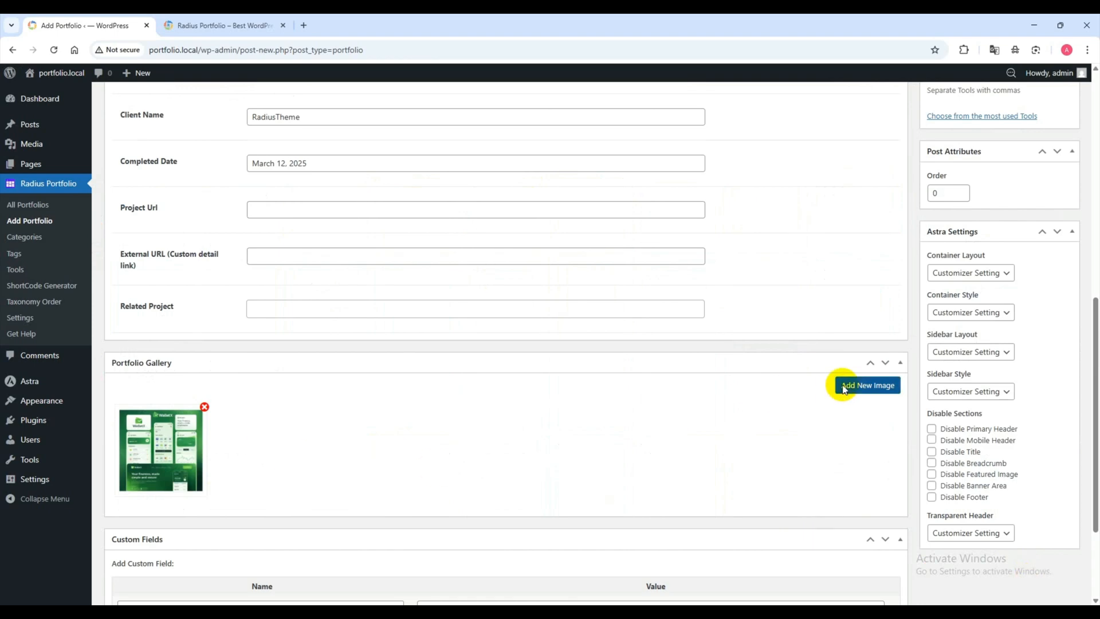
pyautogui.click(844, 386)
pyautogui.click(153, 388)
pyautogui.click(1022, 570)
# Assign the UI/UX Projects category and set the pale green dashboard image from the media library as the featured image.
pyautogui.scroll(5, 640, 521)
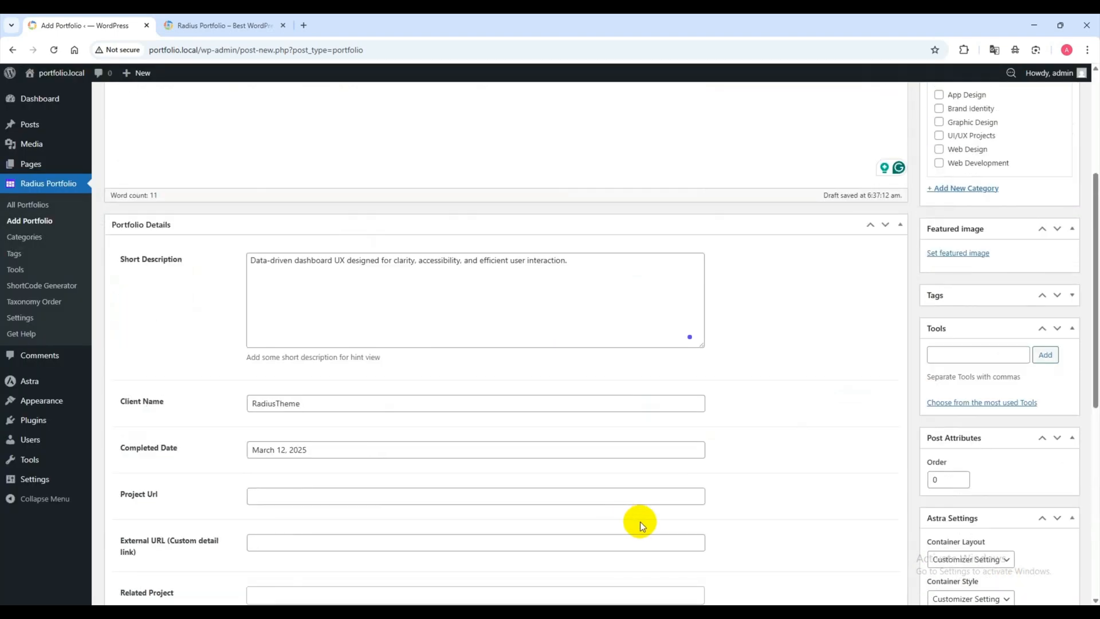
pyautogui.scroll(4, 640, 521)
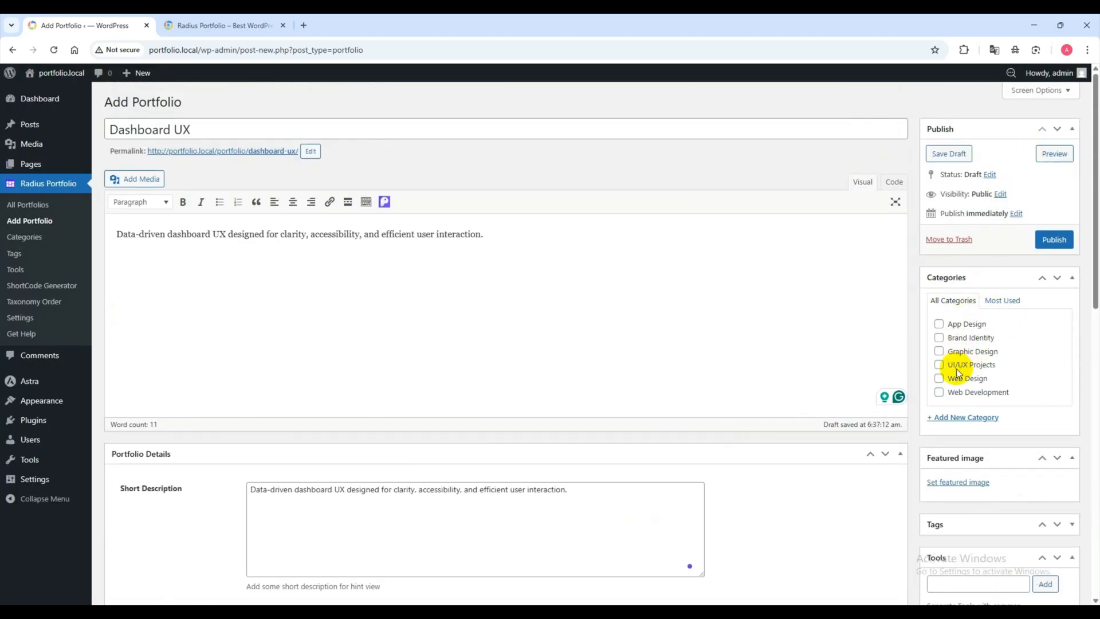
pyautogui.scroll(-3, 958, 366)
pyautogui.click(977, 311)
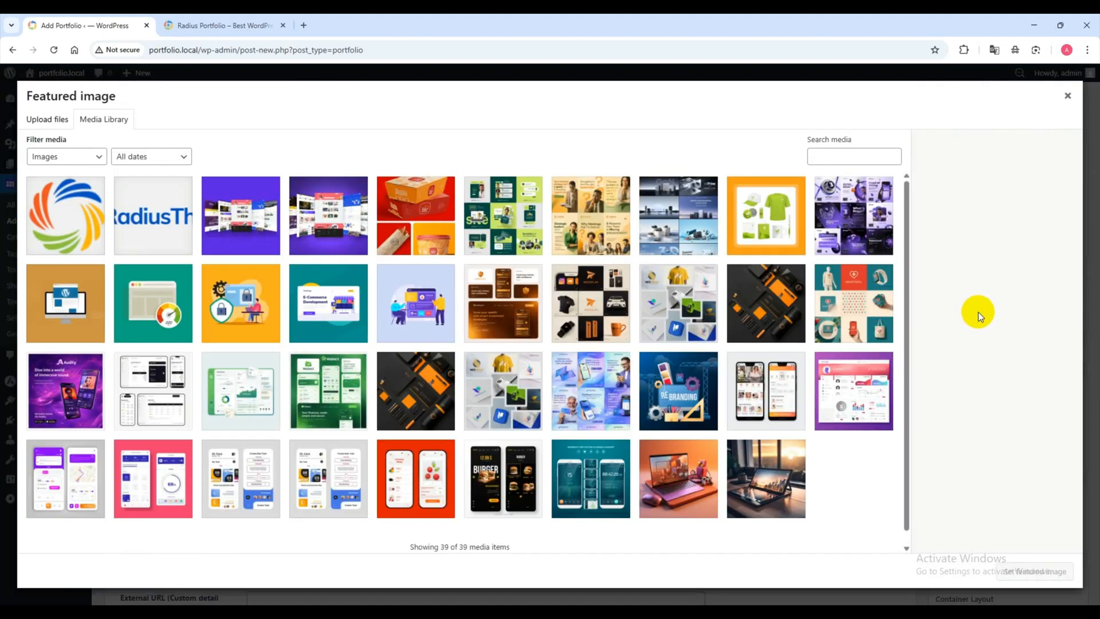
pyautogui.click(248, 398)
pyautogui.click(1034, 571)
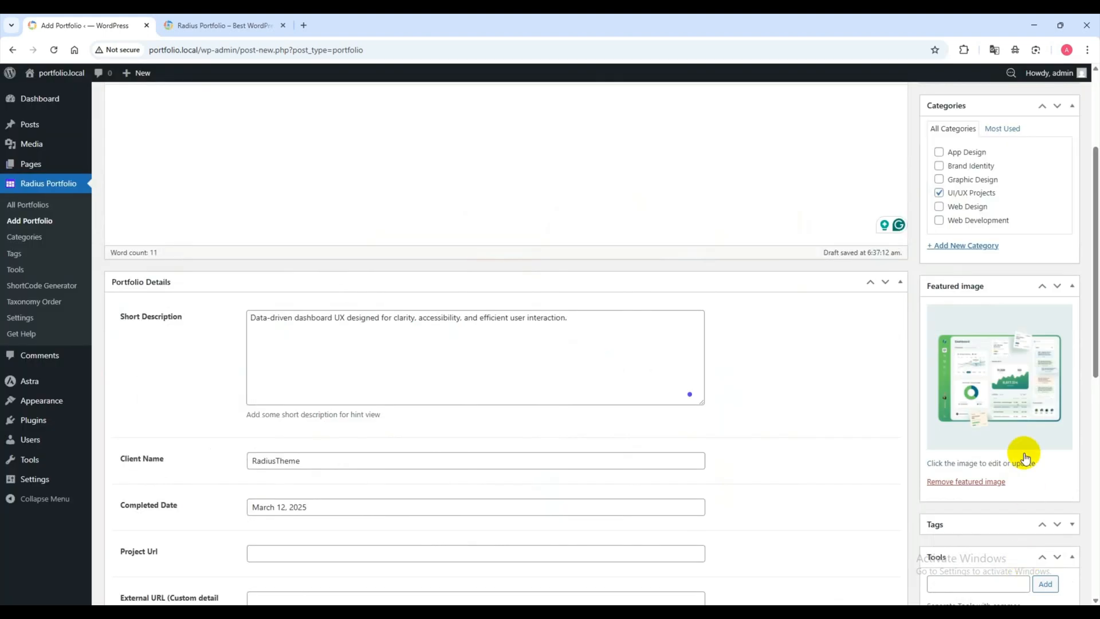
# Publish the Dashboard UX portfolio item and open the list of all portfolios.
pyautogui.scroll(3, 1020, 422)
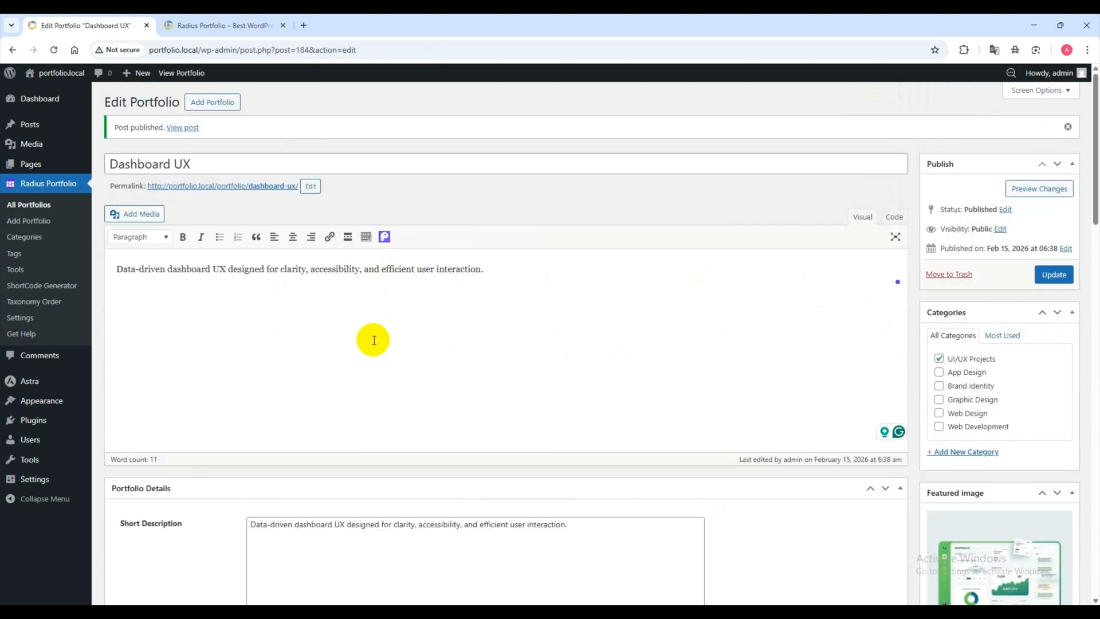
pyautogui.click(31, 207)
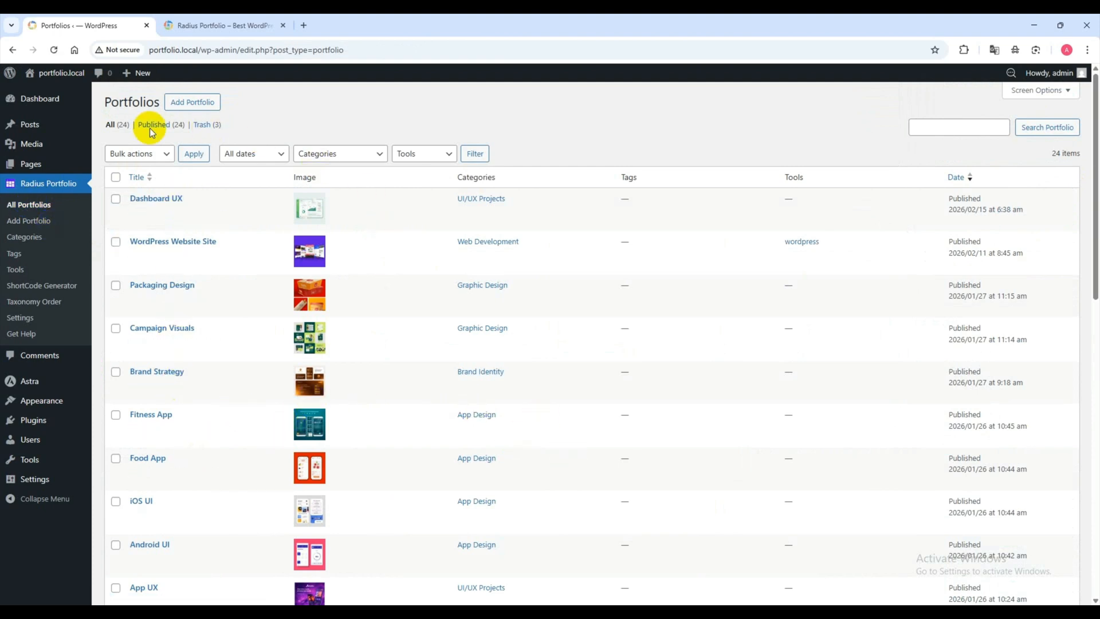
# Start a new shortcode in the ShortCode Generator and title it "Grid Layout".
pyautogui.click(34, 286)
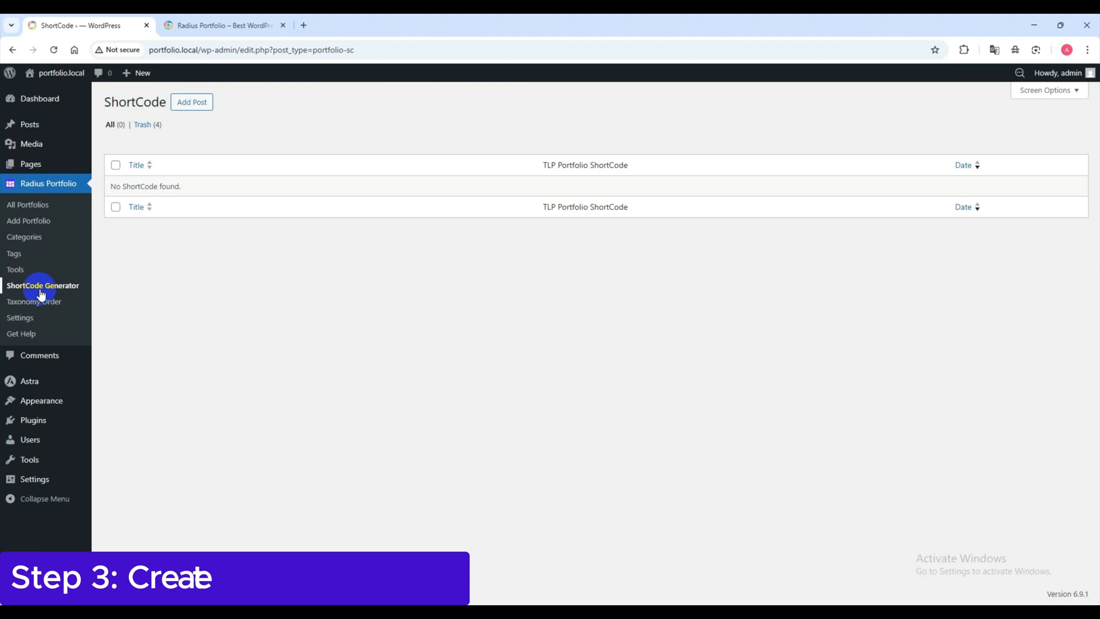
pyautogui.click(194, 101)
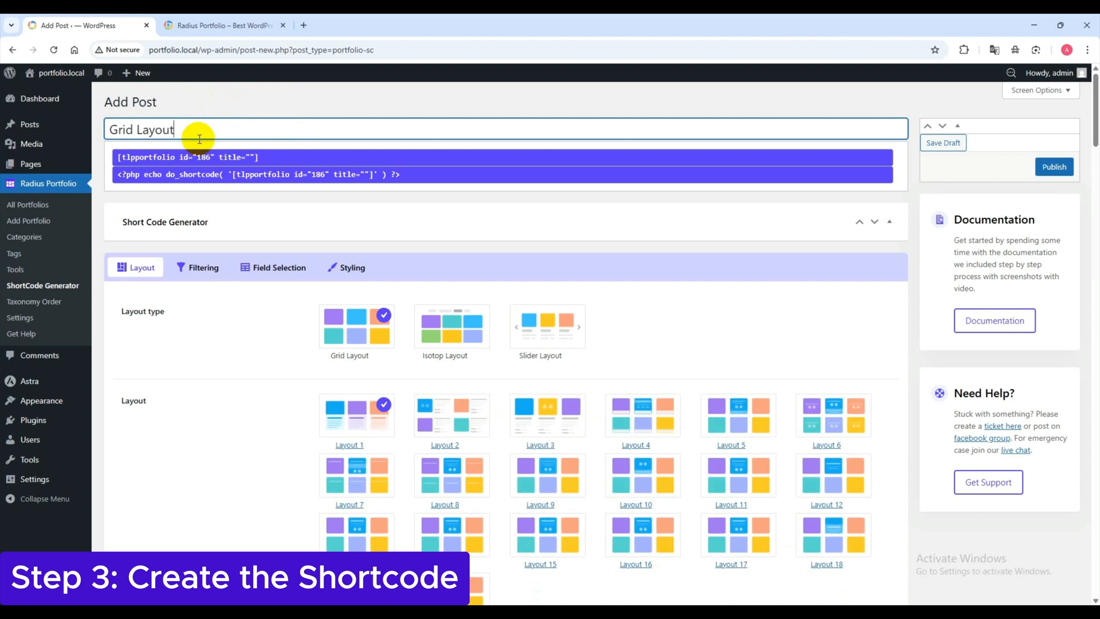
# Try the Isotop and Slider layout types and Layouts 9 and 10, returning to Grid Layout with Layout 1.
pyautogui.scroll(-2, 331, 227)
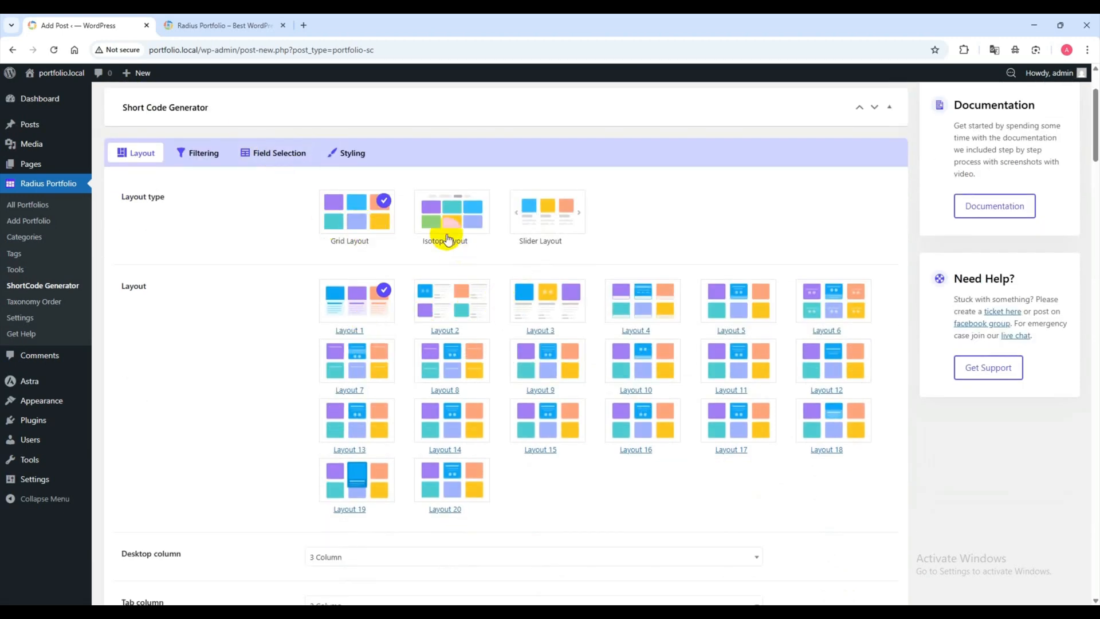
pyautogui.click(448, 239)
pyautogui.click(547, 212)
pyautogui.click(368, 232)
pyautogui.click(367, 307)
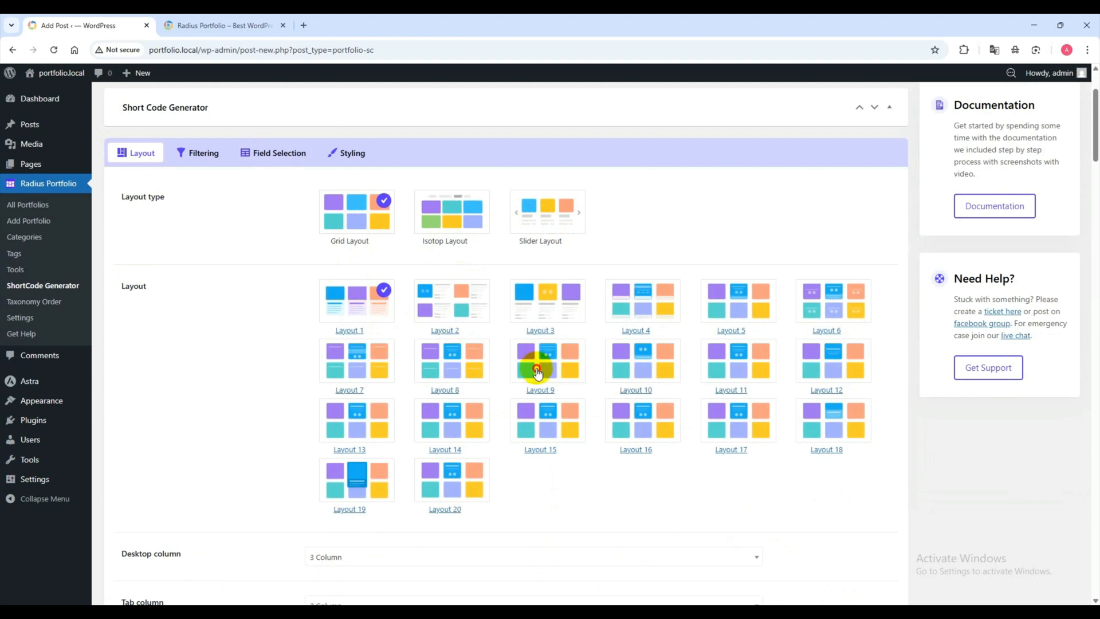
pyautogui.click(537, 370)
pyautogui.click(638, 369)
pyautogui.click(362, 309)
# Set the desktop column option to 4 Column and check the grid in the layout preview.
pyautogui.scroll(-3, 388, 319)
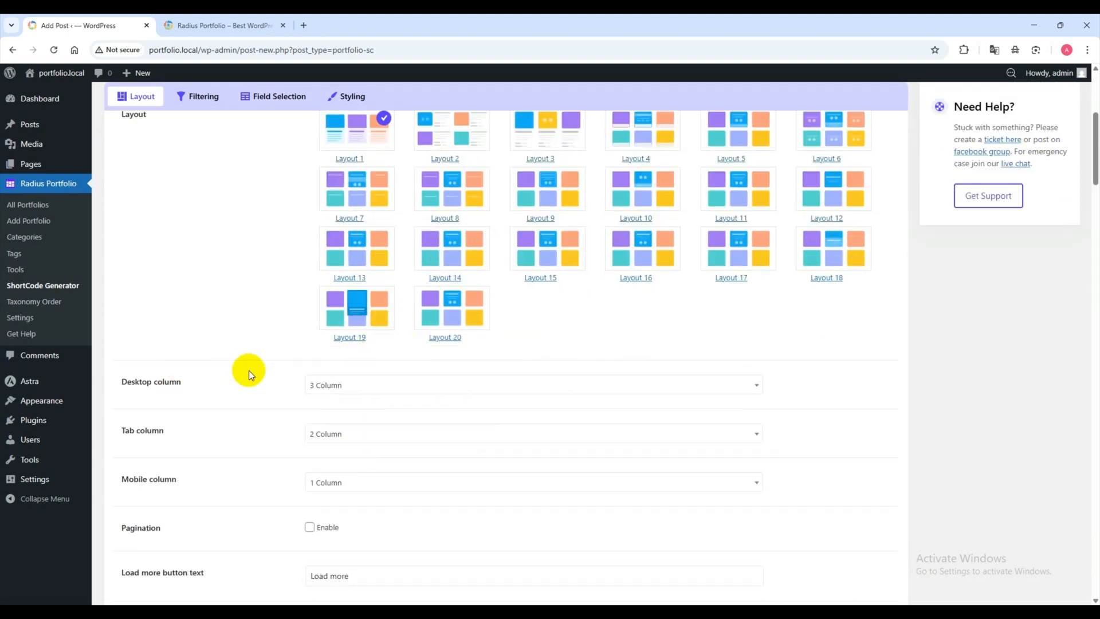
pyautogui.scroll(-15, 371, 384)
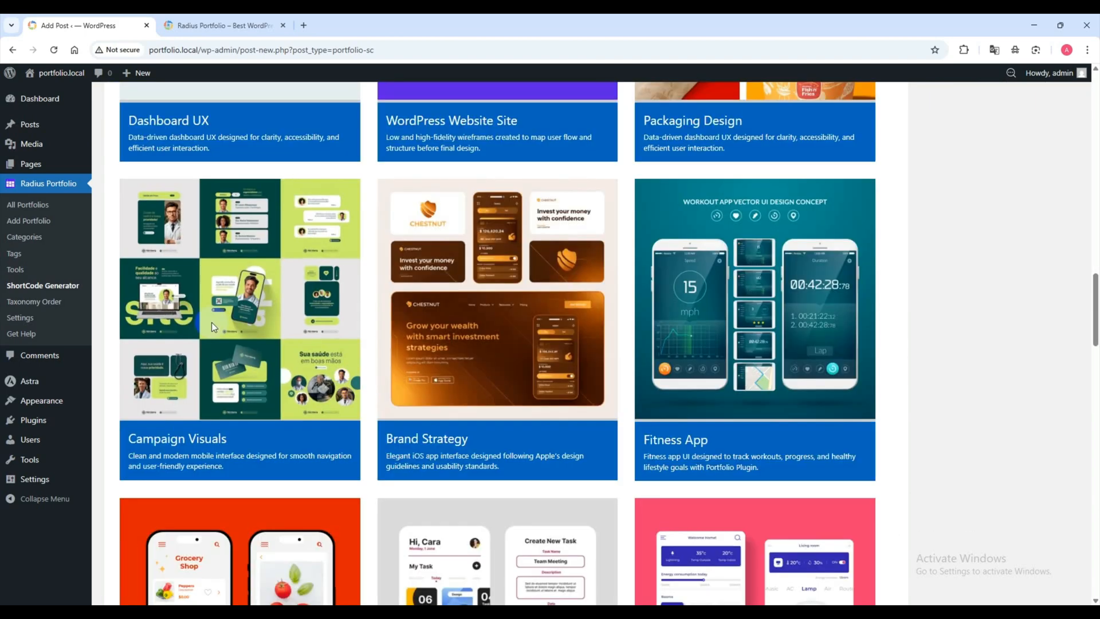
pyautogui.scroll(15, 384, 519)
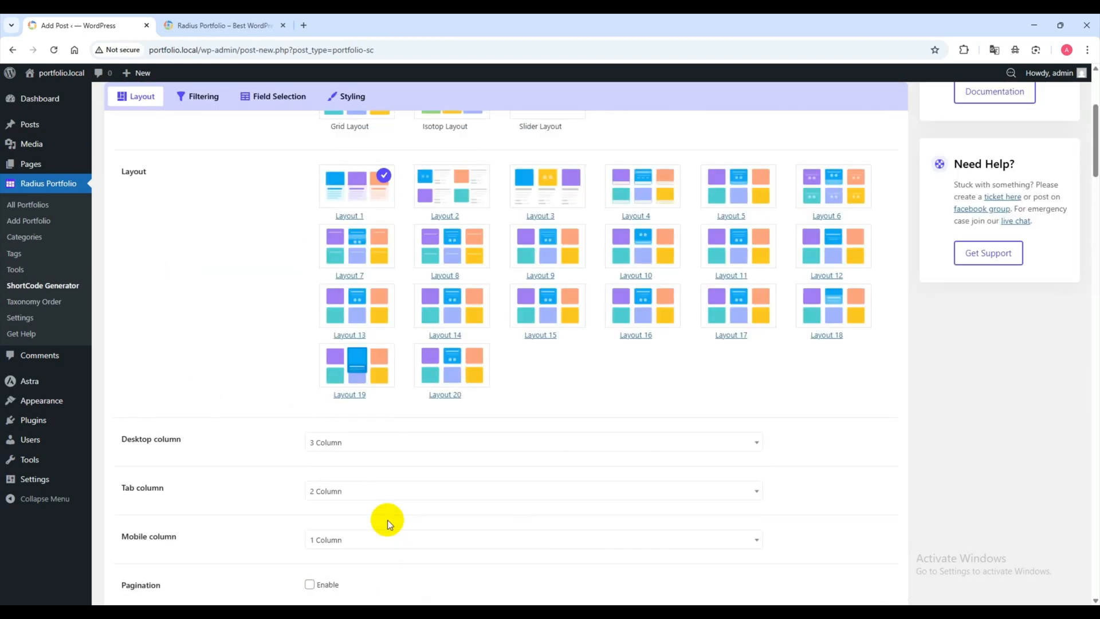
pyautogui.click(375, 504)
pyautogui.click(336, 510)
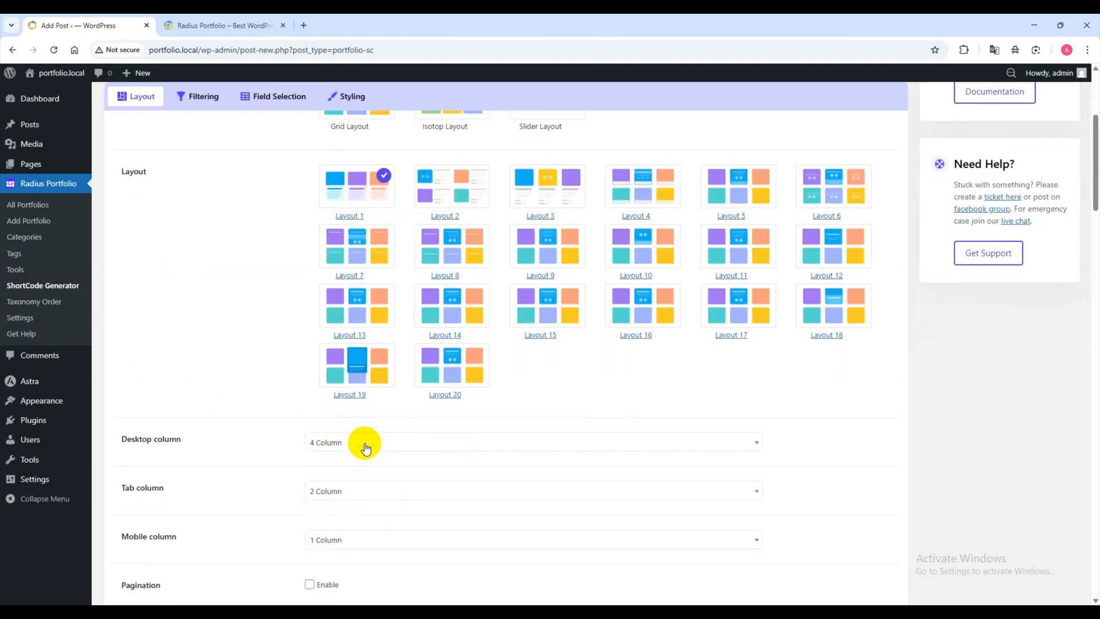
pyautogui.scroll(-8, 364, 441)
pyautogui.scroll(-3, 301, 423)
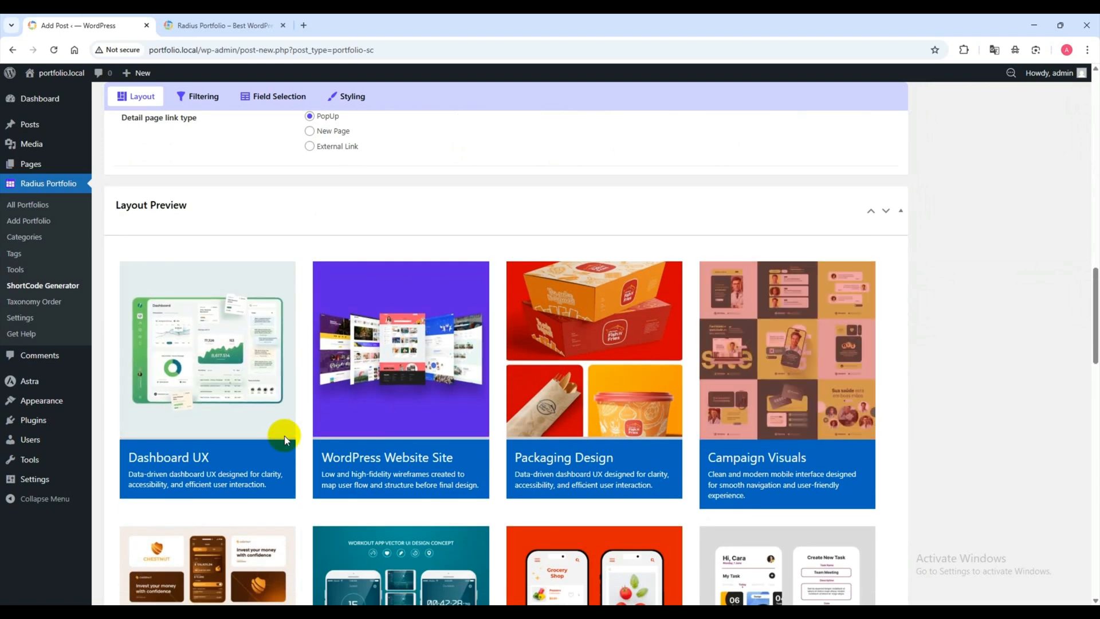
pyautogui.scroll(5, 372, 439)
pyautogui.scroll(6, 373, 439)
# Look at the available column options for tab and mobile without changing them.
pyautogui.click(351, 262)
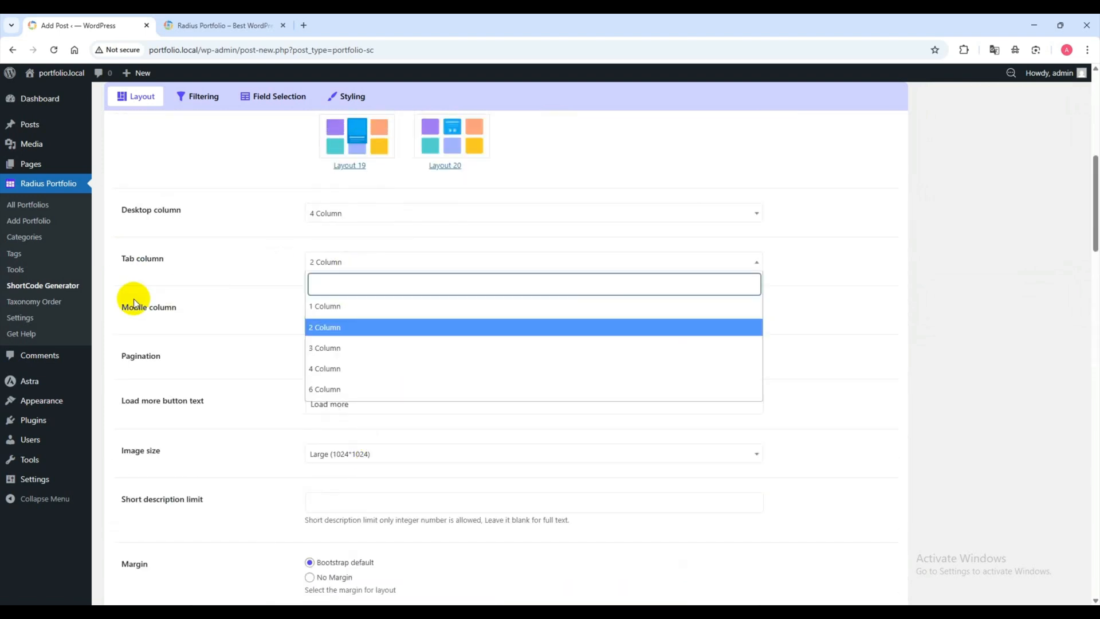
pyautogui.click(285, 271)
pyautogui.click(390, 314)
pyautogui.click(122, 351)
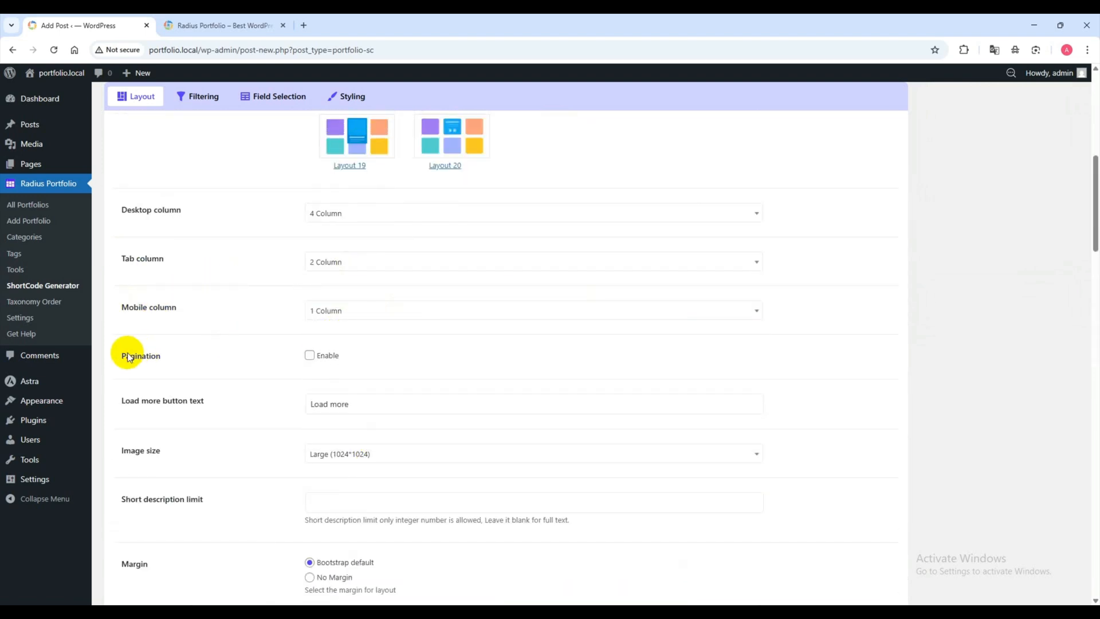
# Enable pagination with 8 items displayed per page and check it in the layout preview.
pyautogui.click(310, 356)
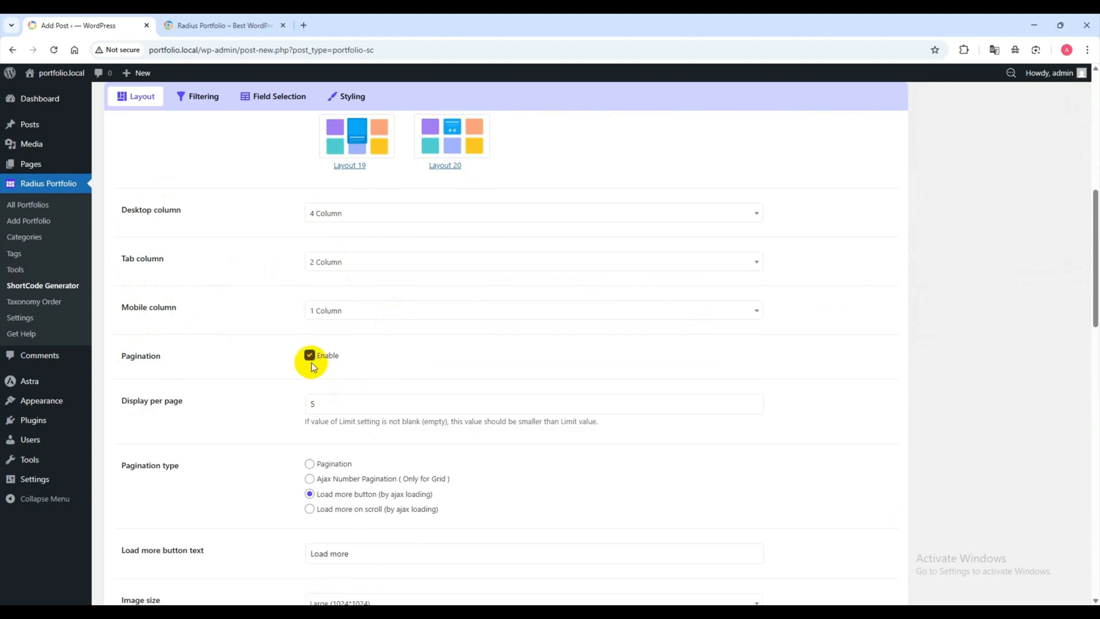
pyautogui.doubleClick(315, 403)
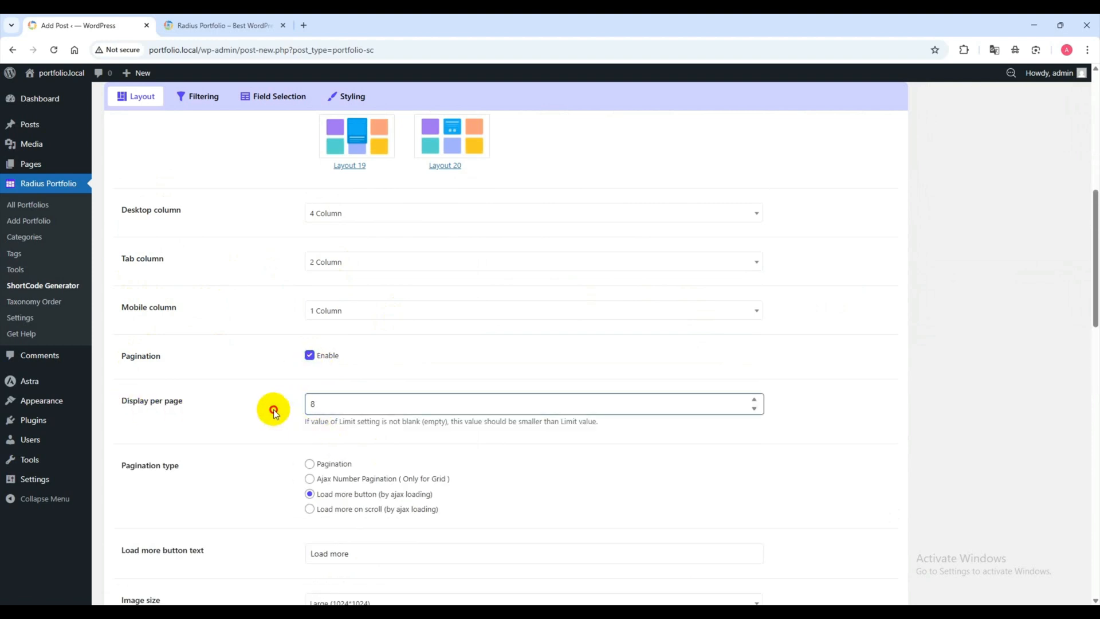
pyautogui.scroll(-15, 356, 400)
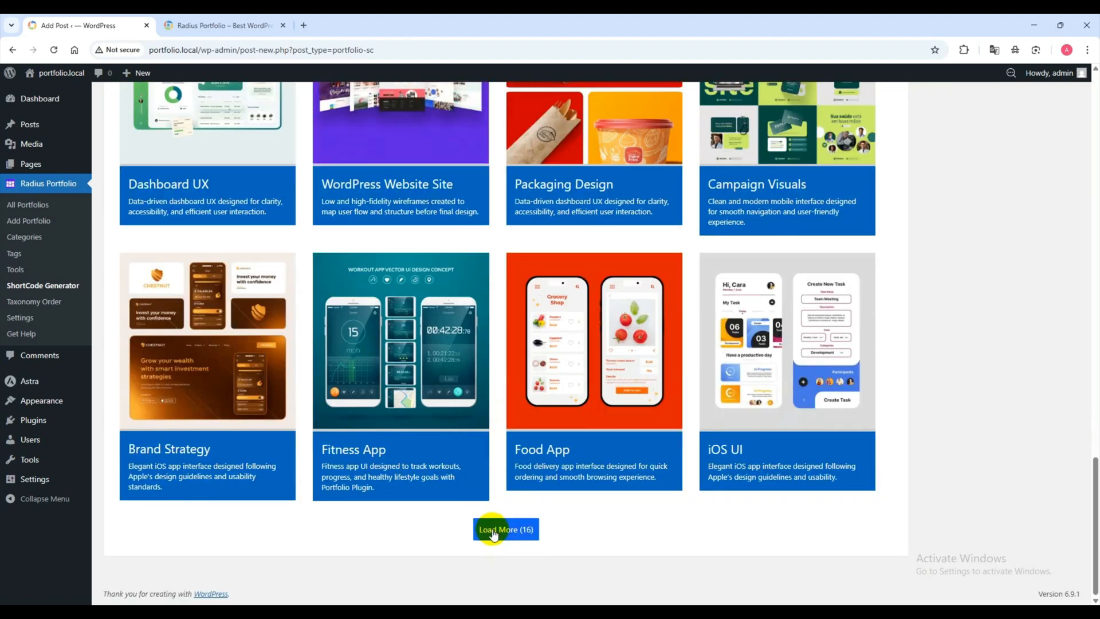
pyautogui.scroll(15, 494, 534)
# Switch the pagination type to Ajax Number Pagination, then disable pagination.
pyautogui.scroll(-1, 418, 476)
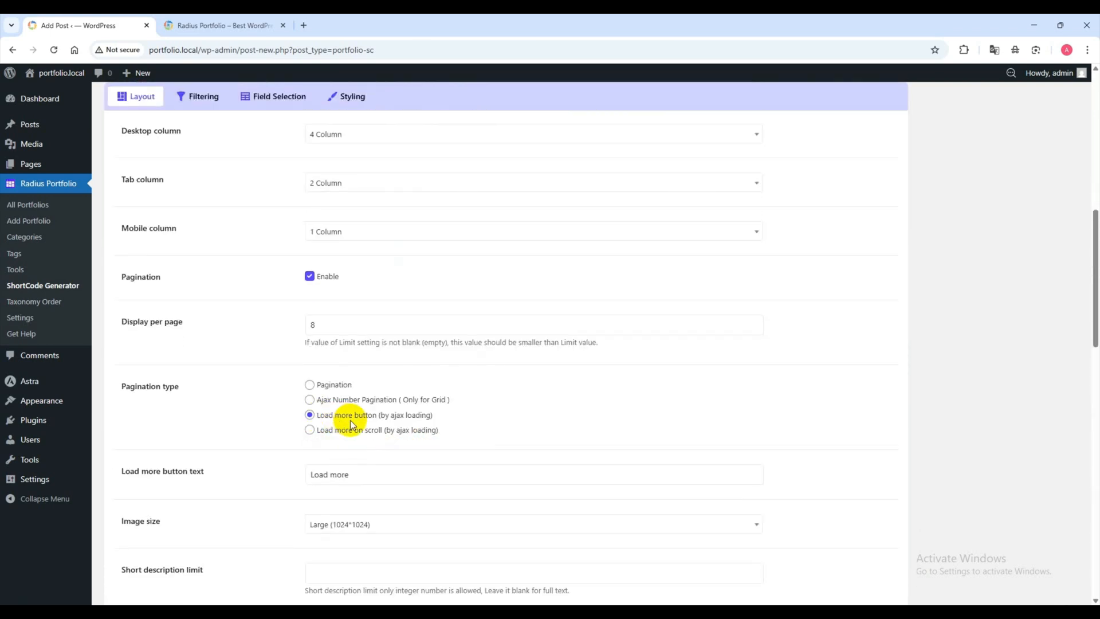
pyautogui.click(309, 400)
pyautogui.scroll(-10, 386, 413)
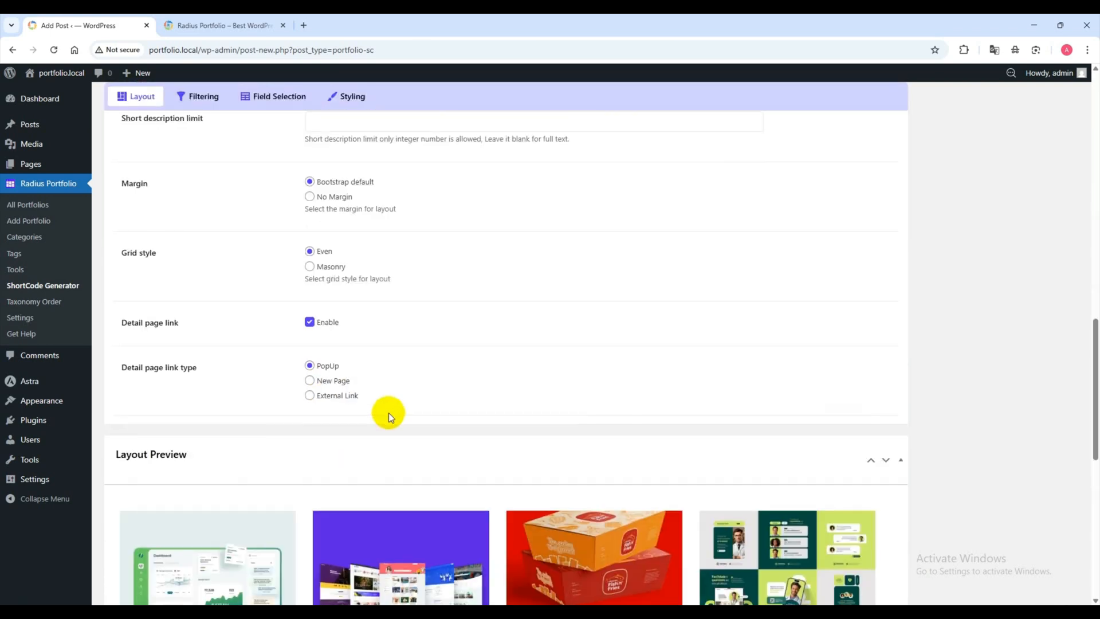
pyautogui.scroll(10, 503, 516)
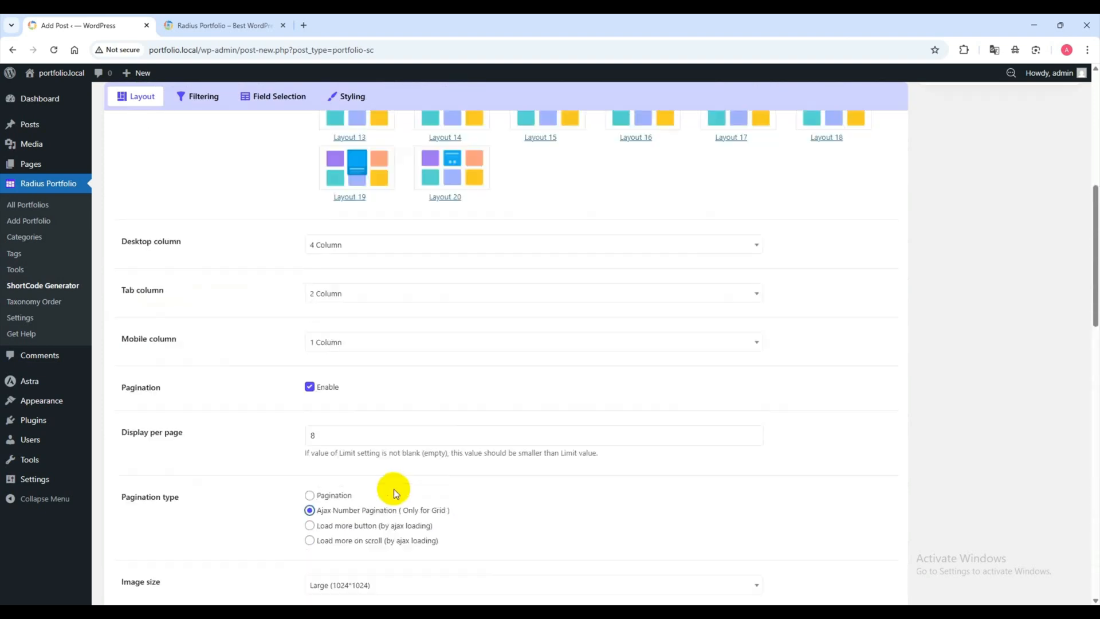
pyautogui.click(309, 392)
# Look at the image size options, keeping the Large (1024*1024) size.
pyautogui.scroll(-2, 376, 347)
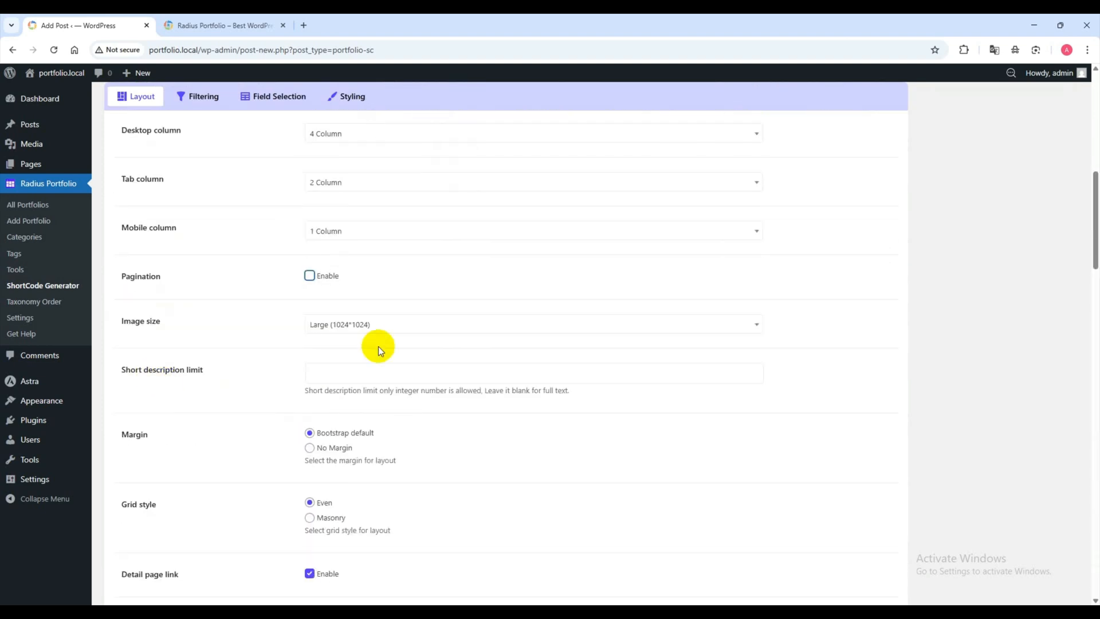
pyautogui.click(378, 324)
pyautogui.click(372, 329)
# Set the short description limit to 15 and check the item texts in the layout preview.
pyautogui.click(375, 376)
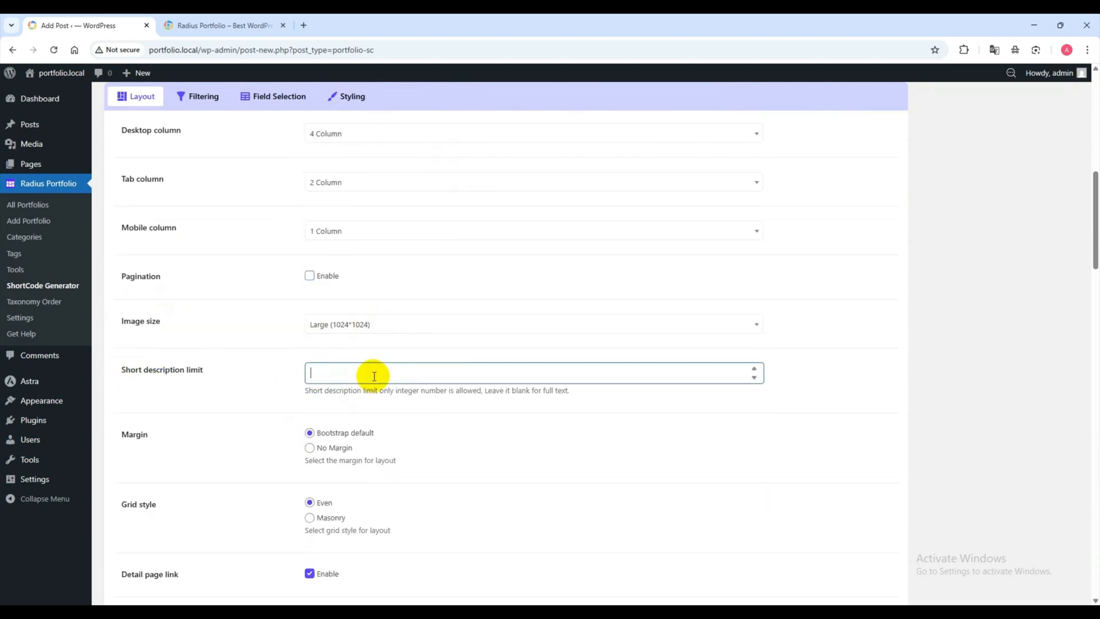
pyautogui.write('10')
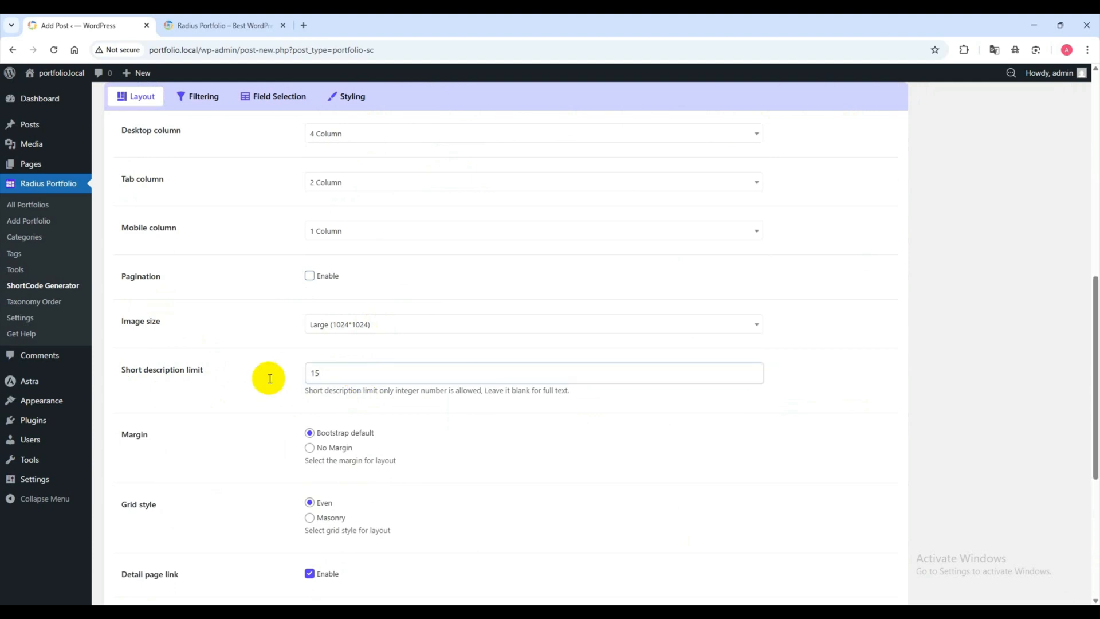
pyautogui.scroll(-8, 343, 381)
pyautogui.scroll(8, 359, 383)
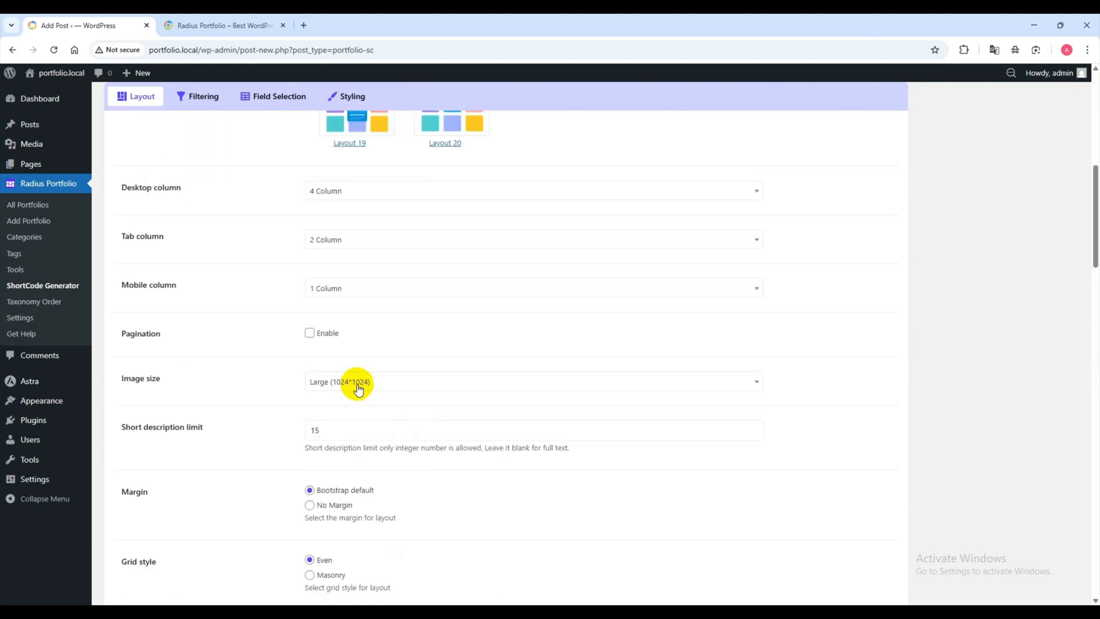
# Set the short description limit to 40 and check the shortened texts in the layout preview.
pyautogui.click(325, 434)
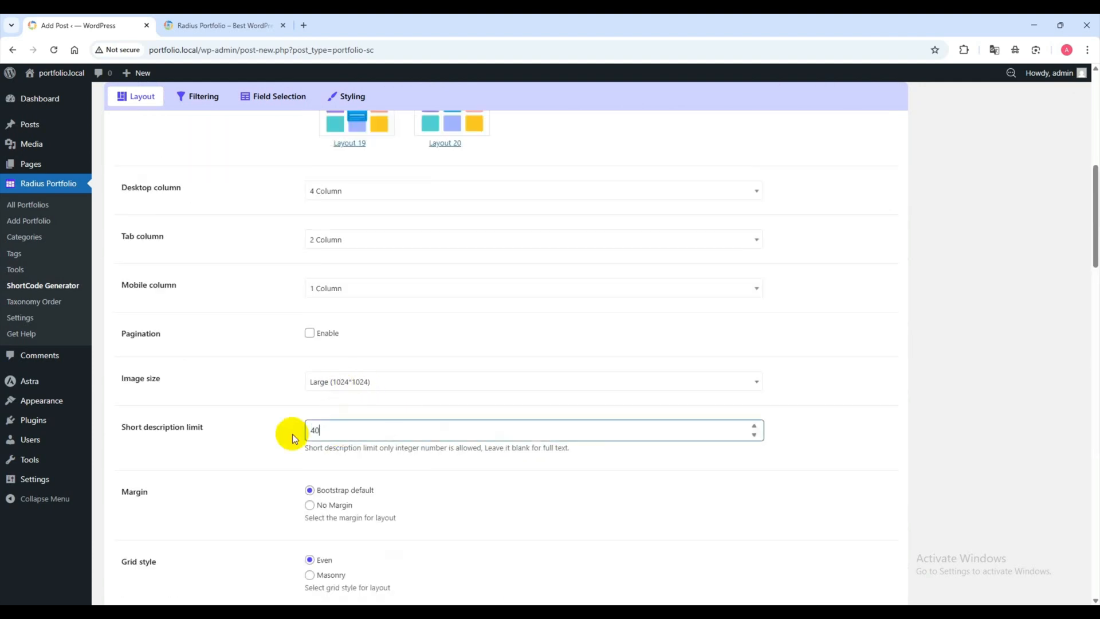
pyautogui.write('40')
pyautogui.scroll(-8, 355, 430)
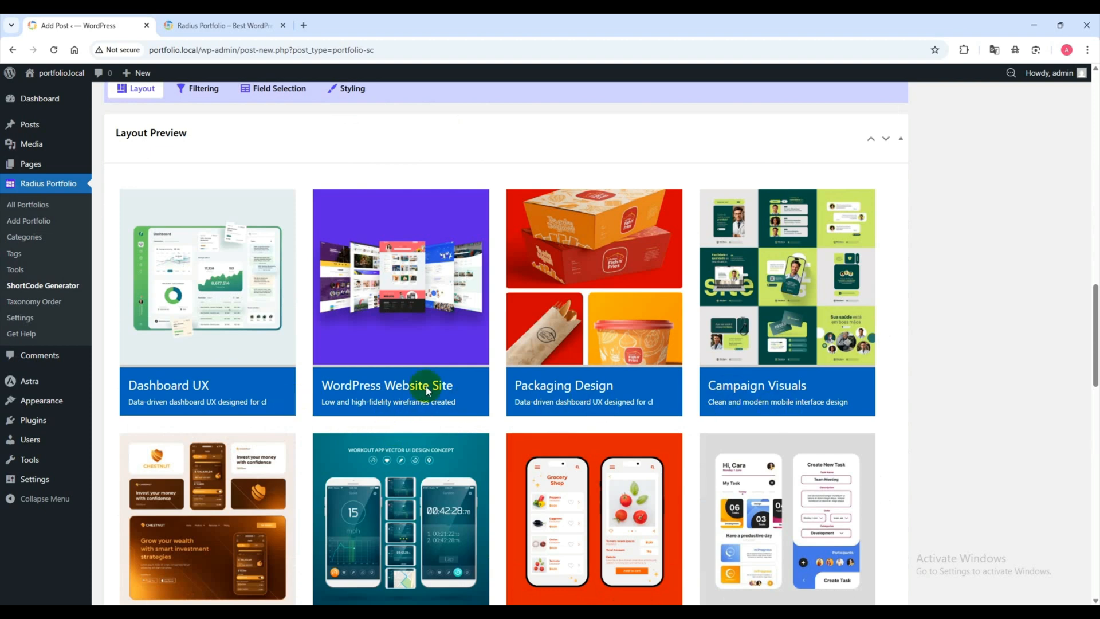
pyautogui.scroll(10, 426, 392)
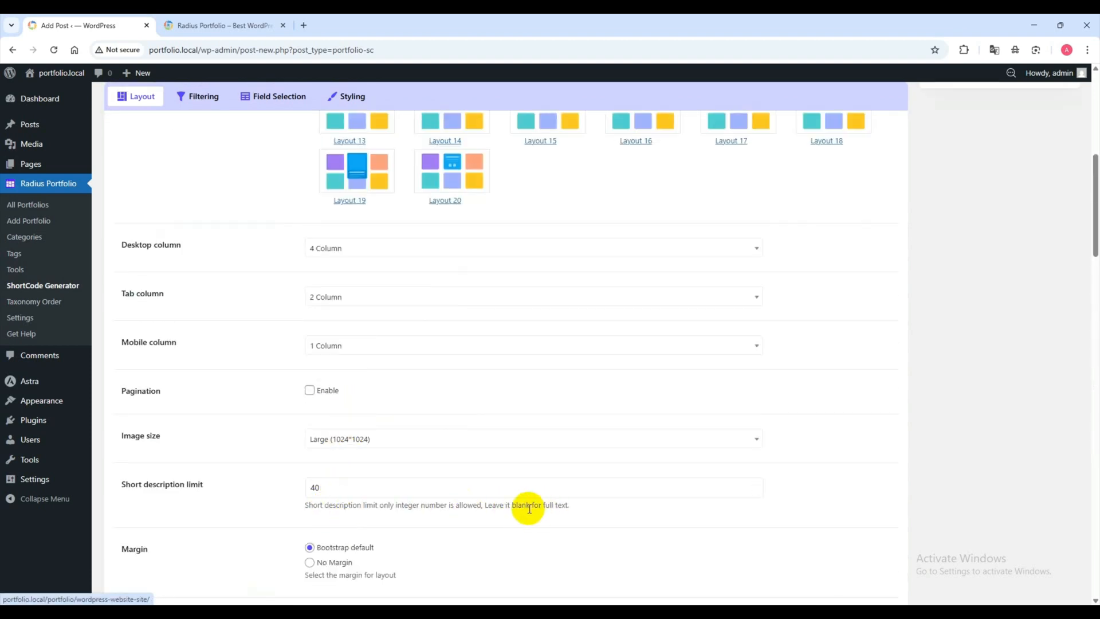
# Clear the short description limit to use the full text and check the layout preview.
pyautogui.moveTo(484, 506); pyautogui.dragTo(561, 506)
pyautogui.click(437, 509)
pyautogui.moveTo(378, 492); pyautogui.dragTo(237, 493)
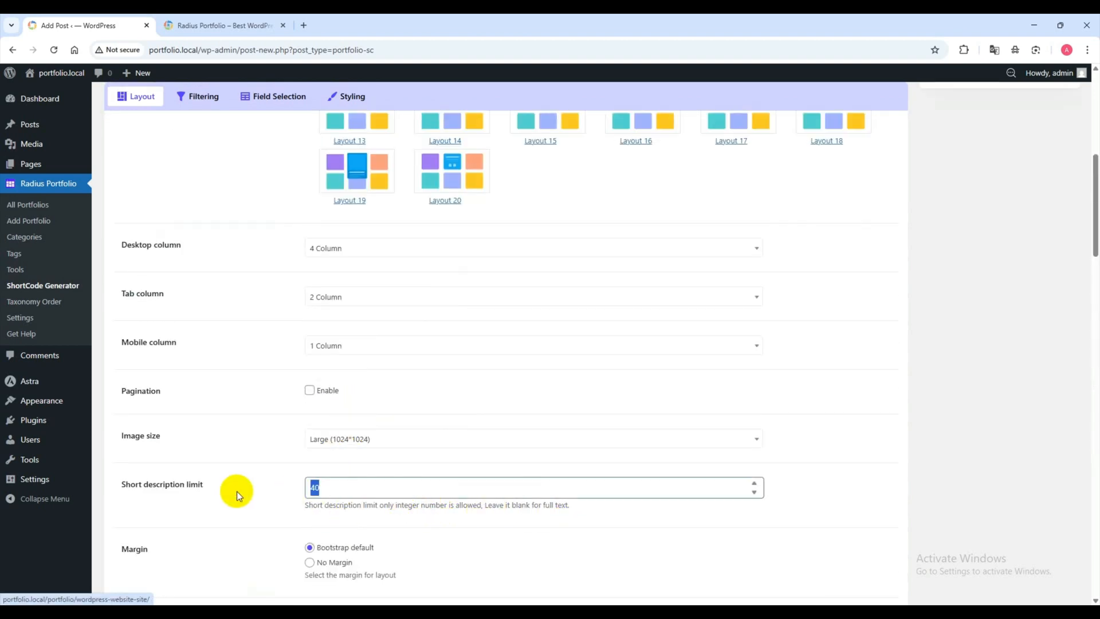
pyautogui.scroll(-10, 258, 479)
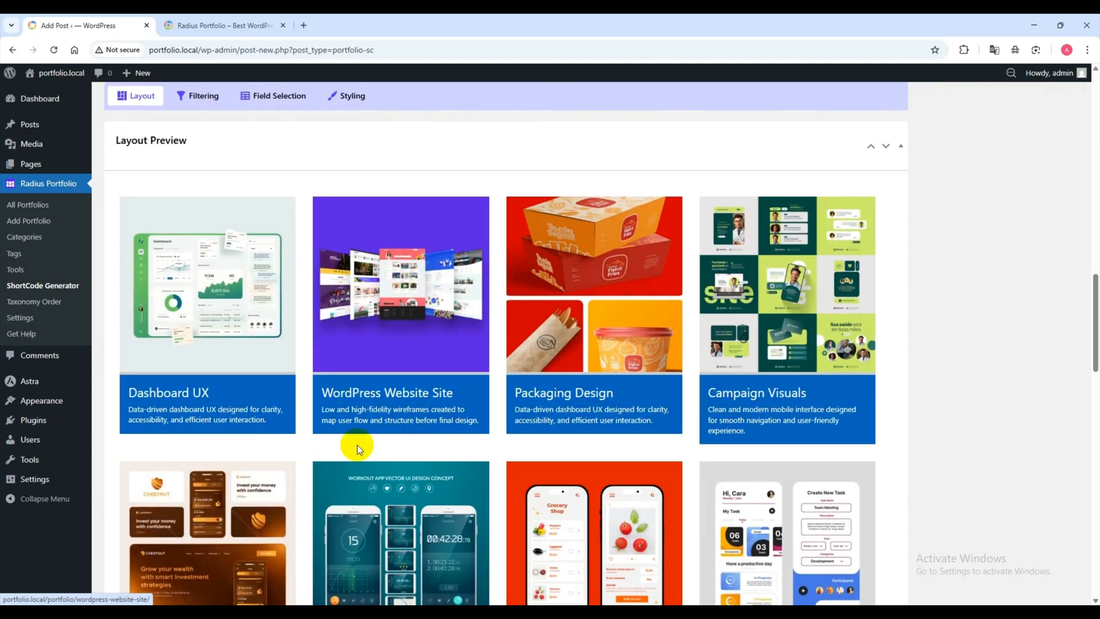
# Set the grid style to Masonry and check the result in the layout preview.
pyautogui.scroll(8, 356, 445)
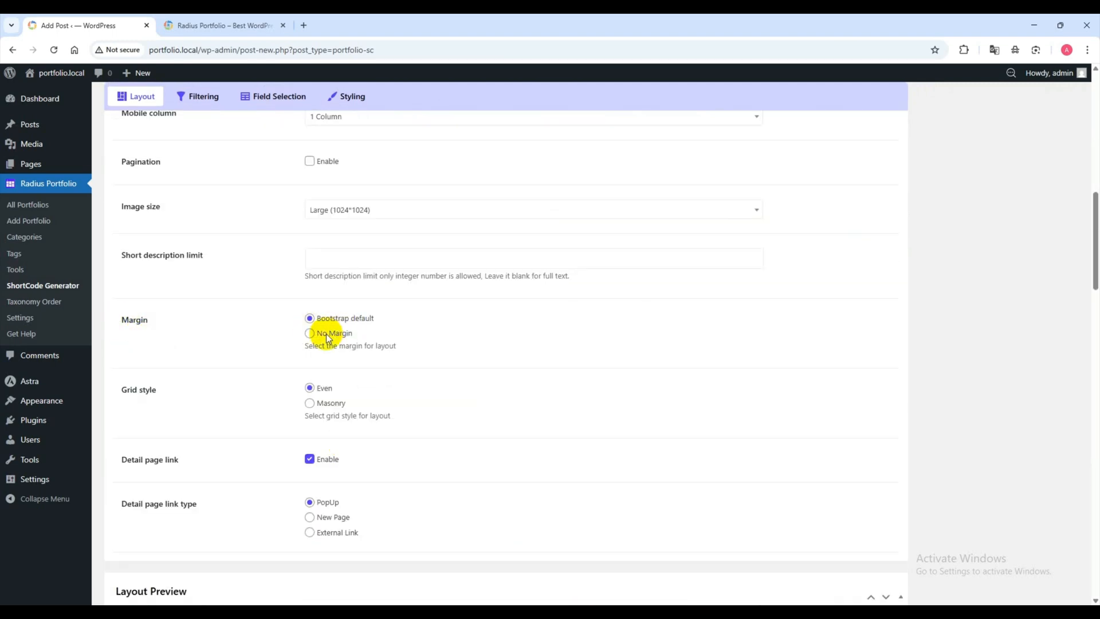
pyautogui.scroll(-2, 132, 393)
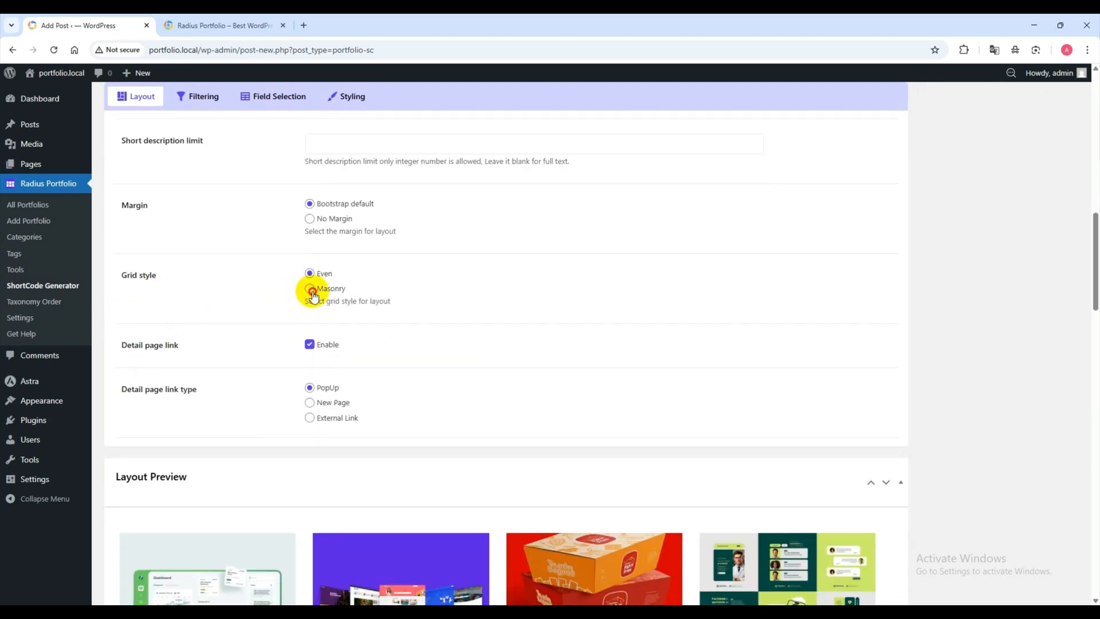
pyautogui.click(312, 294)
pyautogui.scroll(-4, 321, 293)
pyautogui.scroll(4, 321, 293)
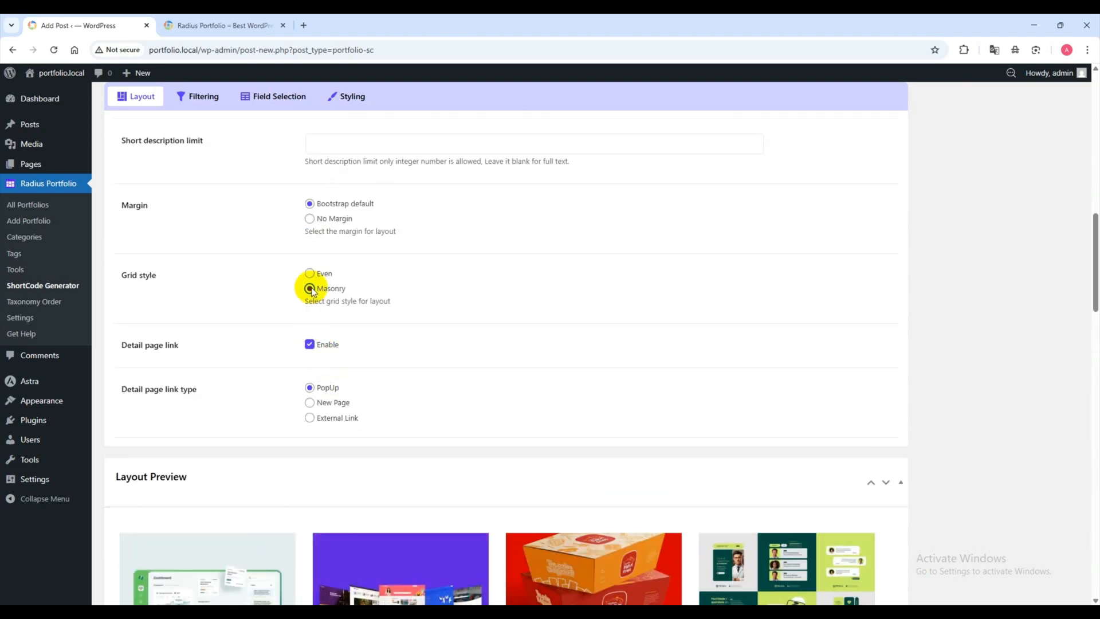
# Set the grid style back to Even.
pyautogui.click(310, 273)
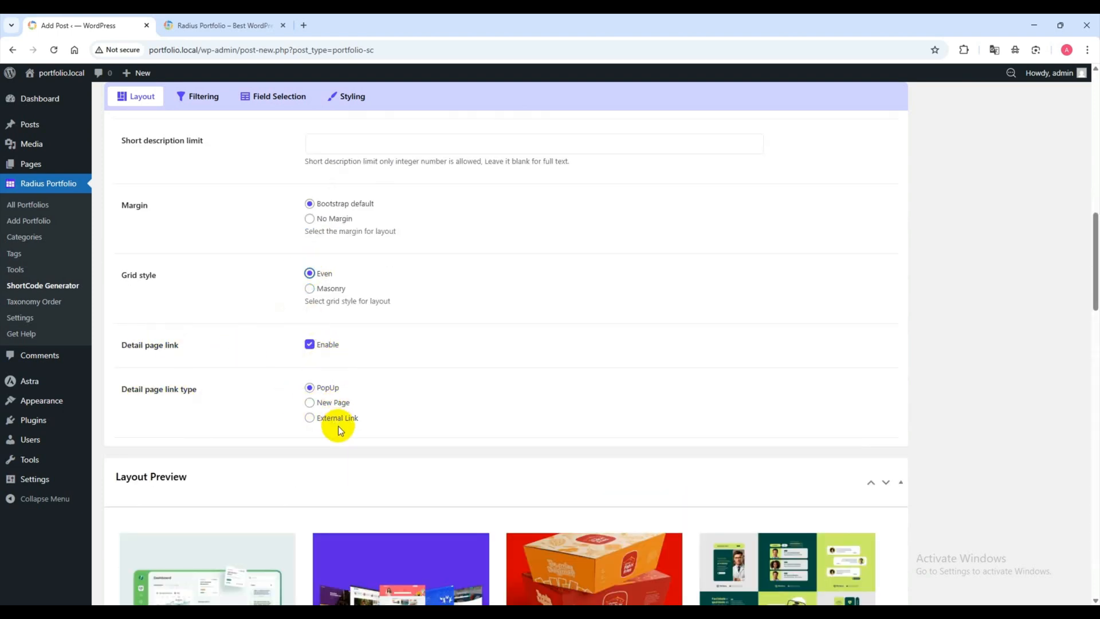
# Look over the include, exclude and limit options in the shortcode's filtering settings.
pyautogui.scroll(15, 338, 425)
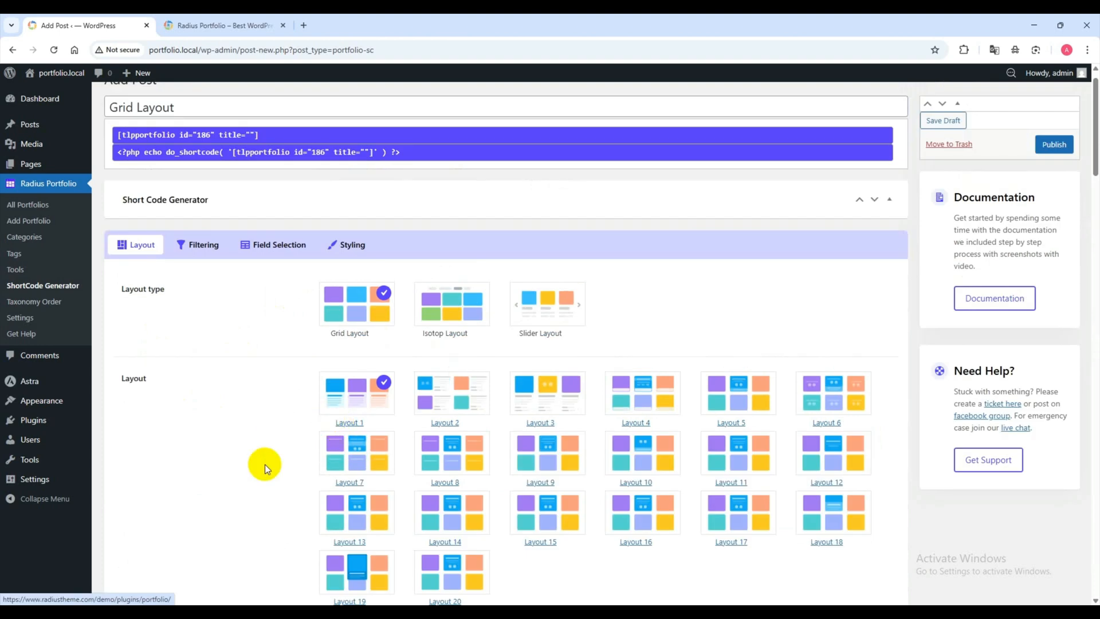
pyautogui.click(197, 244)
pyautogui.click(327, 293)
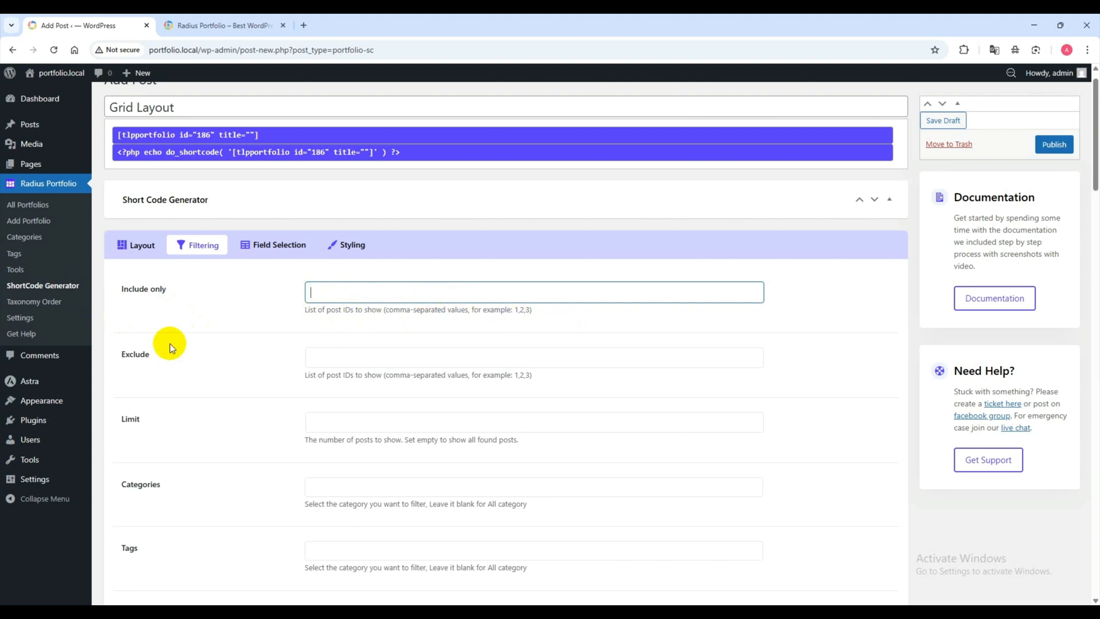
pyautogui.click(295, 359)
pyautogui.scroll(-2, 321, 375)
pyautogui.click(376, 311)
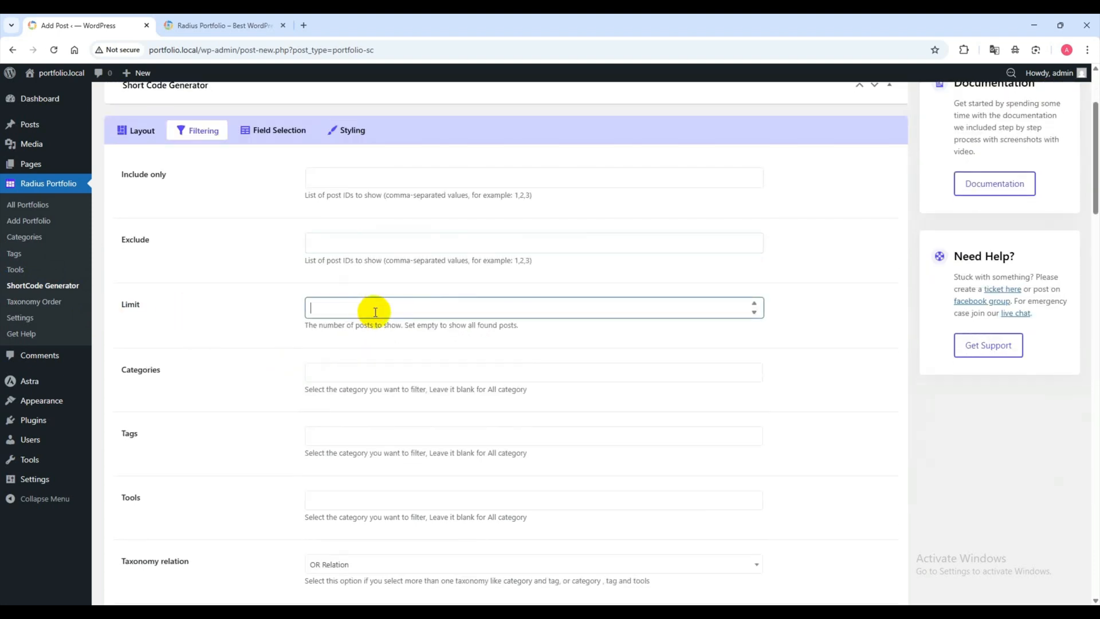
# Try filtering by the UI/UX Projects and Web Design categories, and remove both again.
pyautogui.click(326, 373)
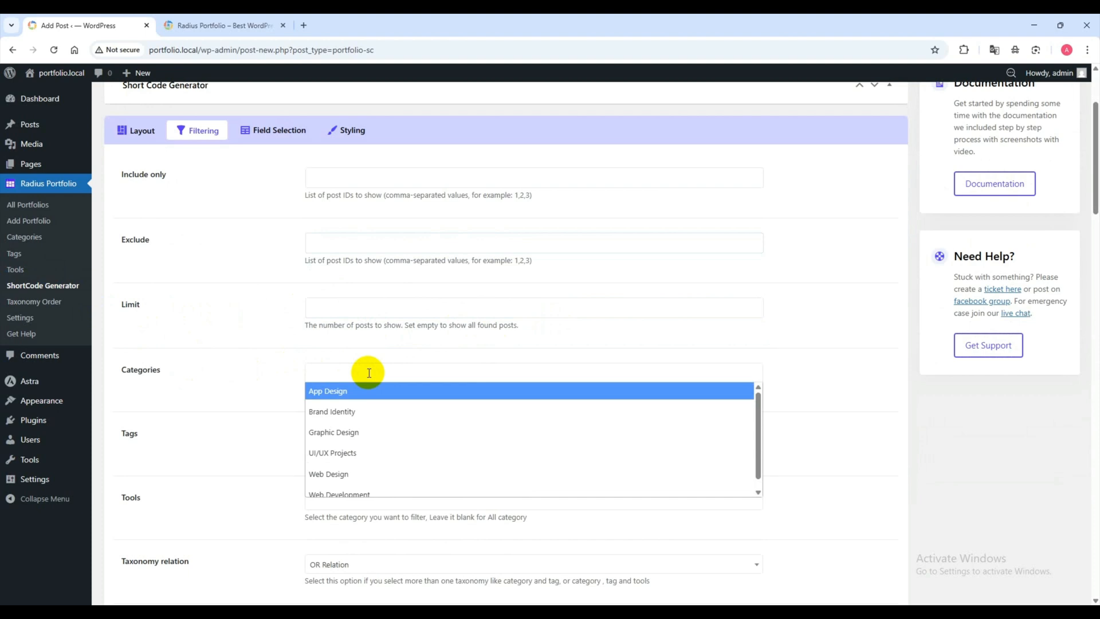
pyautogui.click(324, 430)
pyautogui.click(401, 378)
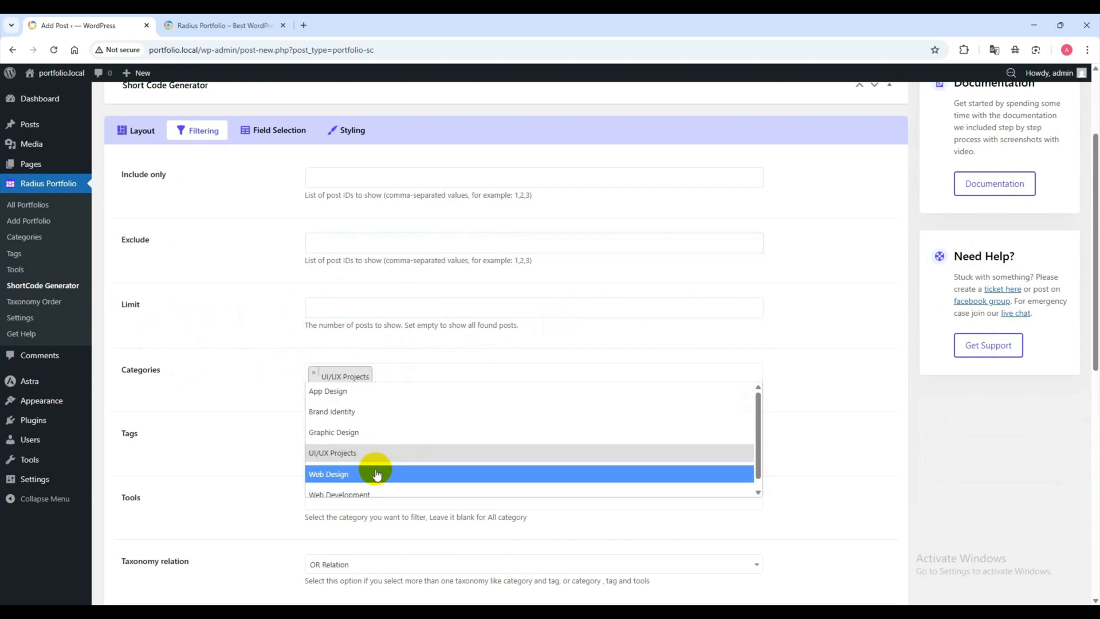
pyautogui.click(372, 472)
pyautogui.click(316, 375)
pyautogui.click(314, 374)
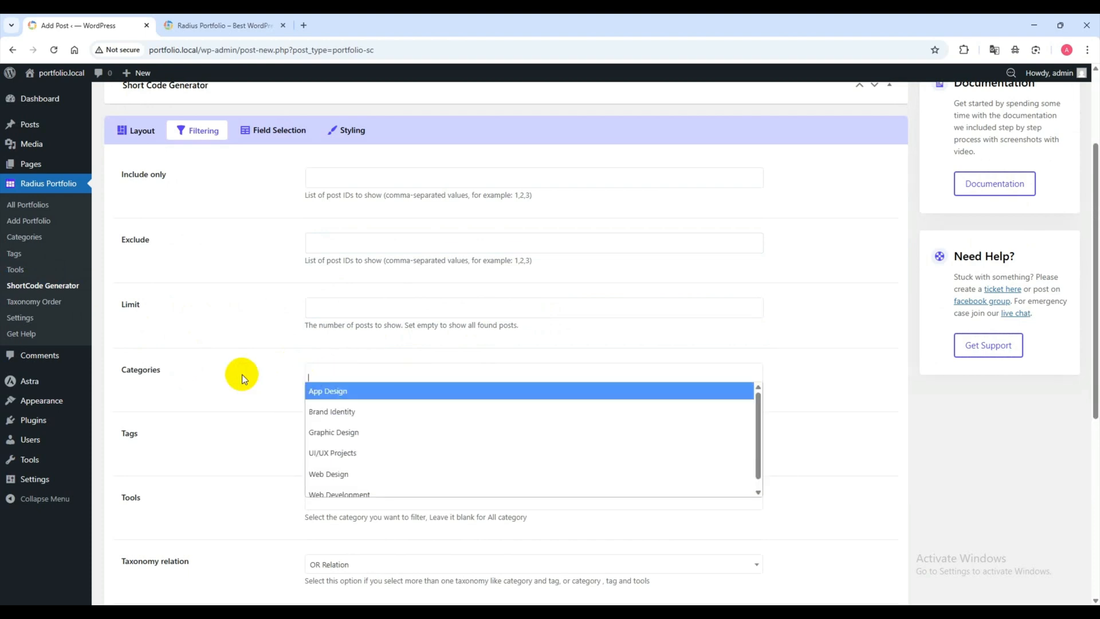
# Examine the tools, taxonomy relation and ordering options in the filtering settings.
pyautogui.scroll(-4, 235, 343)
pyautogui.click(229, 307)
pyautogui.click(328, 266)
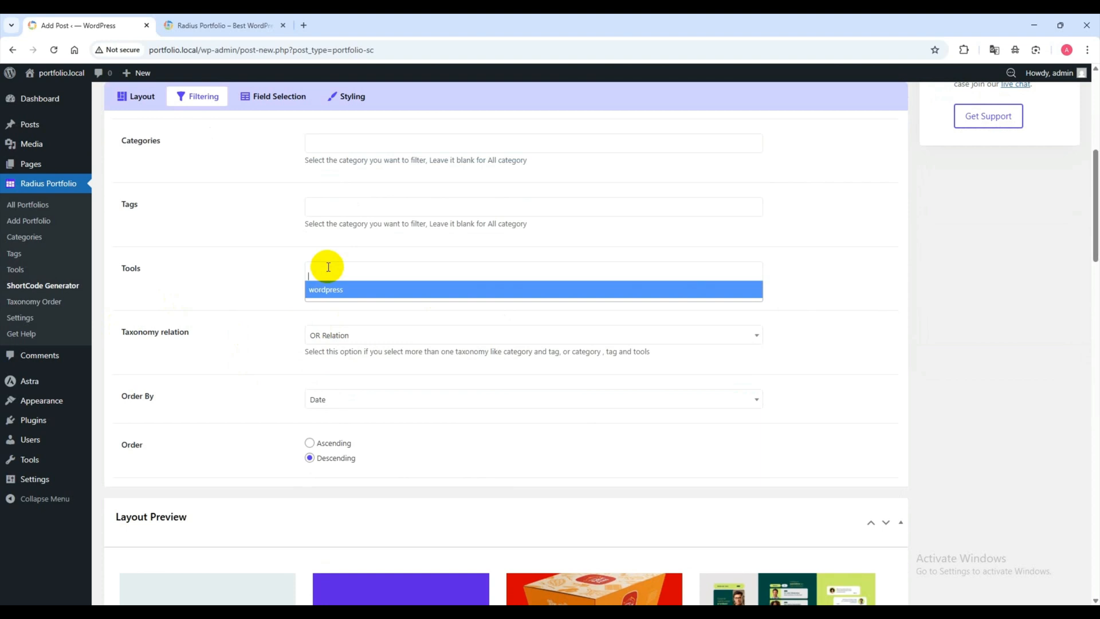
pyautogui.click(360, 337)
pyautogui.click(273, 359)
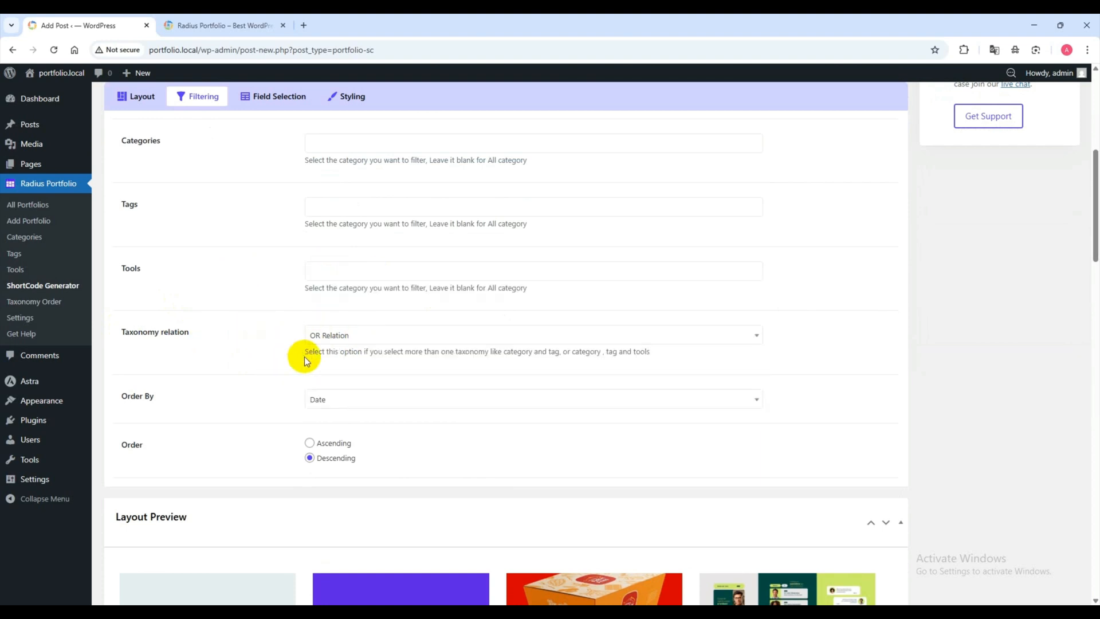
pyautogui.scroll(-1, 312, 363)
# Hide the Name field in the field selection, check the layout preview, and show the field again.
pyautogui.scroll(6, 433, 439)
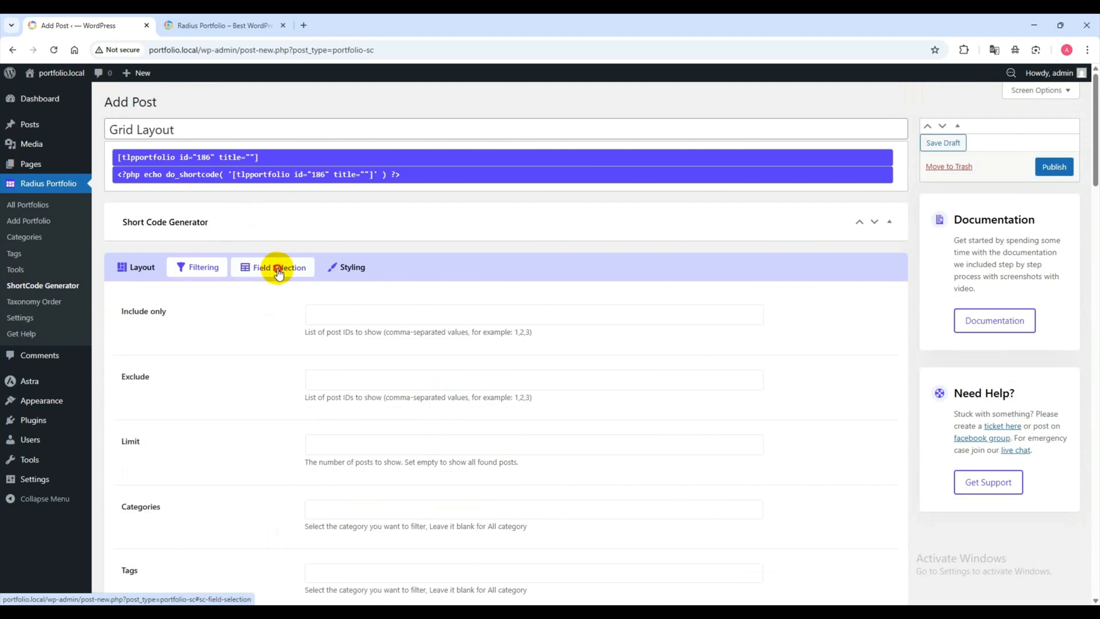
pyautogui.click(278, 273)
pyautogui.scroll(-3, 321, 306)
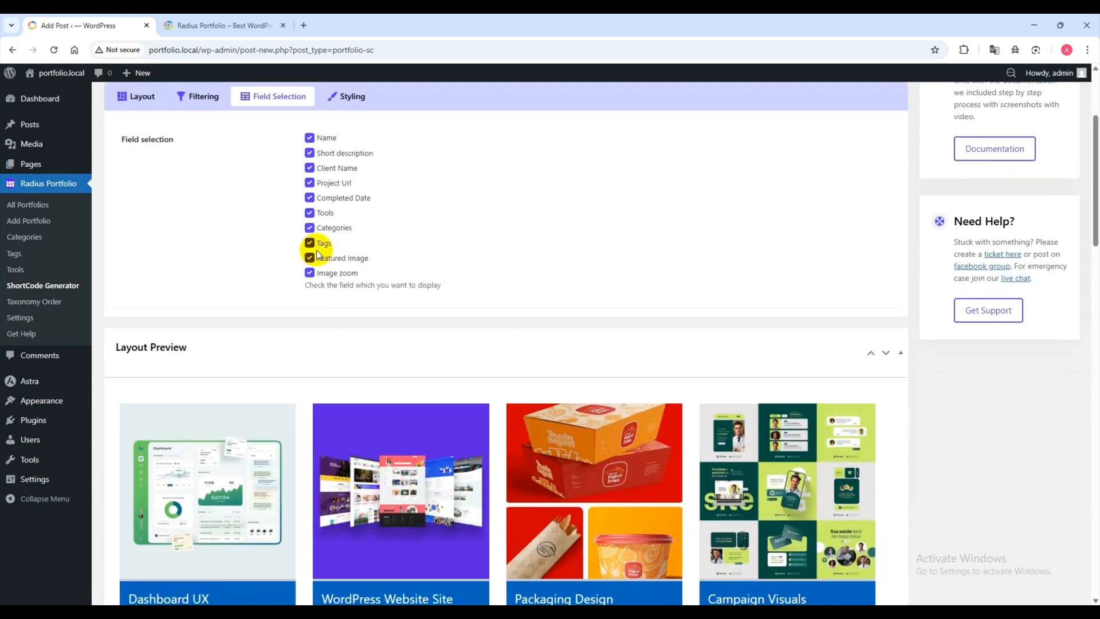
pyautogui.click(309, 138)
pyautogui.scroll(1, 310, 152)
pyautogui.scroll(-7, 401, 333)
pyautogui.scroll(7, 373, 315)
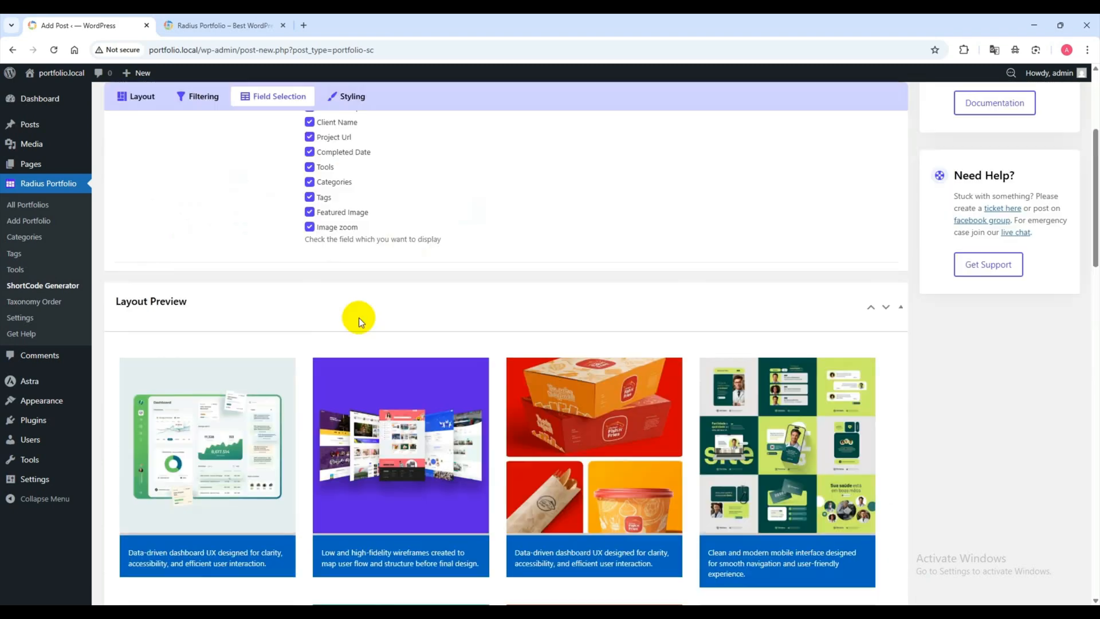
pyautogui.click(309, 191)
pyautogui.scroll(-2, 355, 344)
pyautogui.scroll(1, 338, 275)
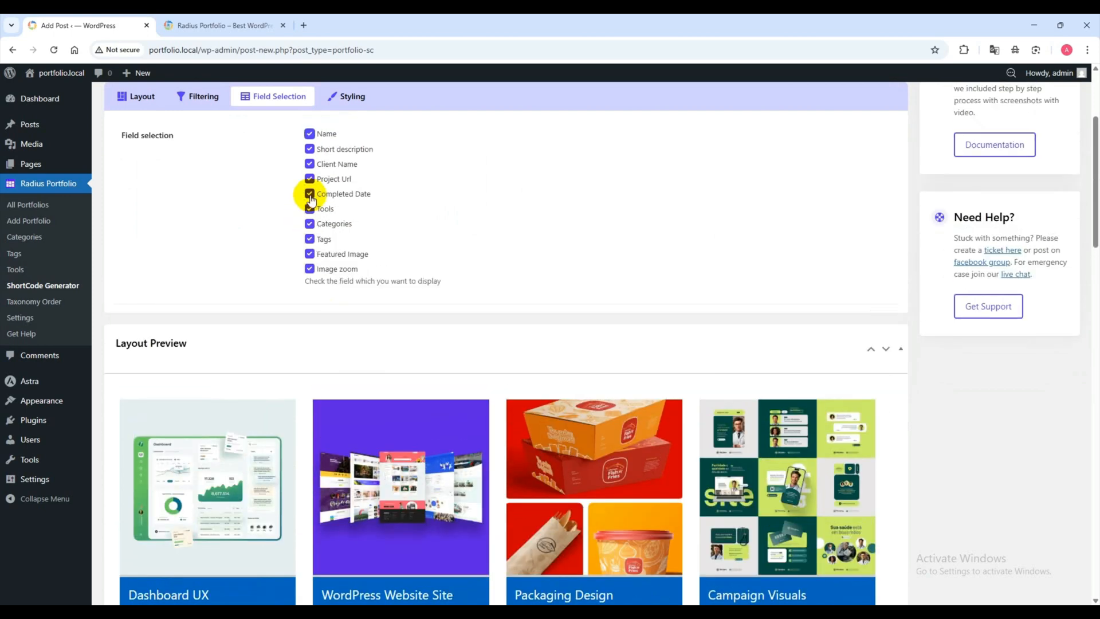
# Hide the Short description field, check the layout preview, and show the field again.
pyautogui.click(314, 148)
pyautogui.scroll(-4, 315, 151)
pyautogui.scroll(3, 315, 152)
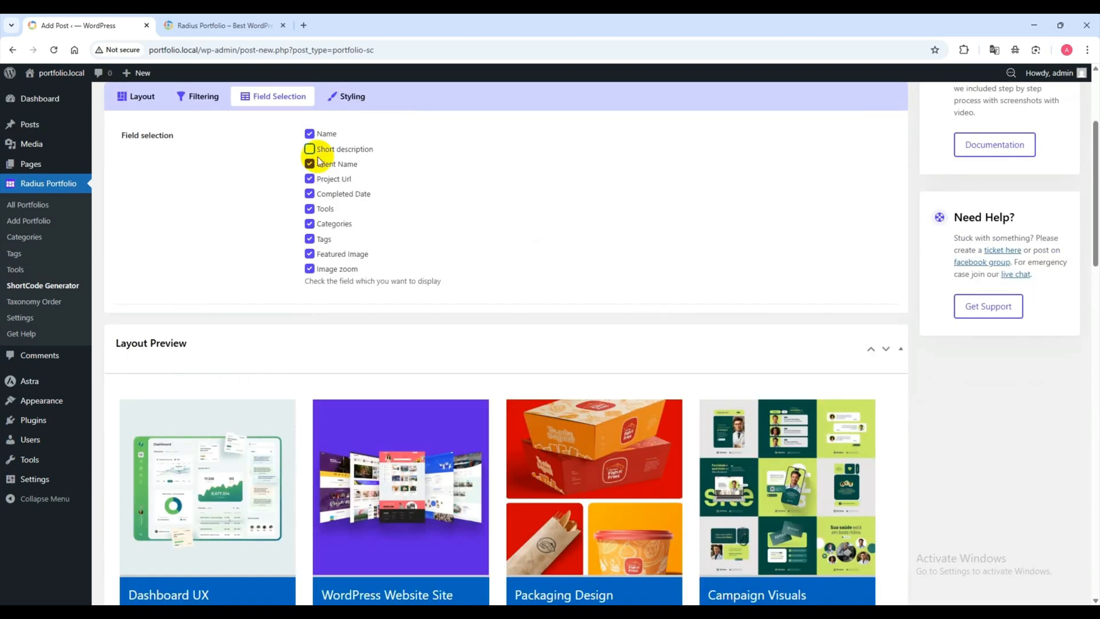
pyautogui.click(314, 151)
pyautogui.scroll(1, 315, 151)
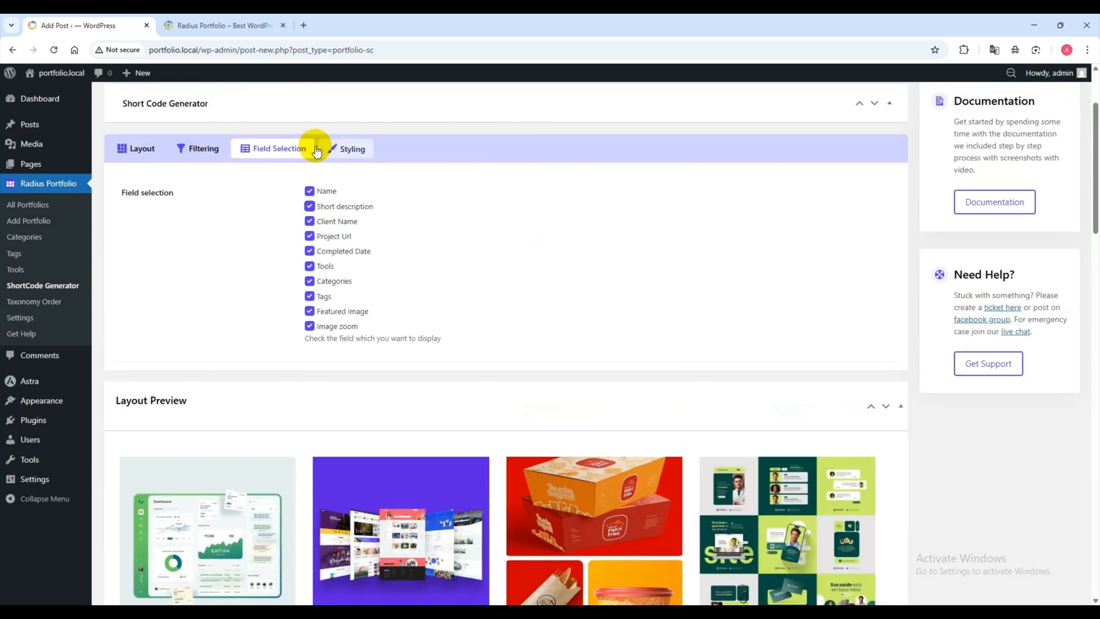
# Disable the Tags field, and turn Featured Image off and back on to compare the layout preview.
pyautogui.scroll(-1, 317, 318)
pyautogui.click(309, 311)
pyautogui.scroll(1, 435, 493)
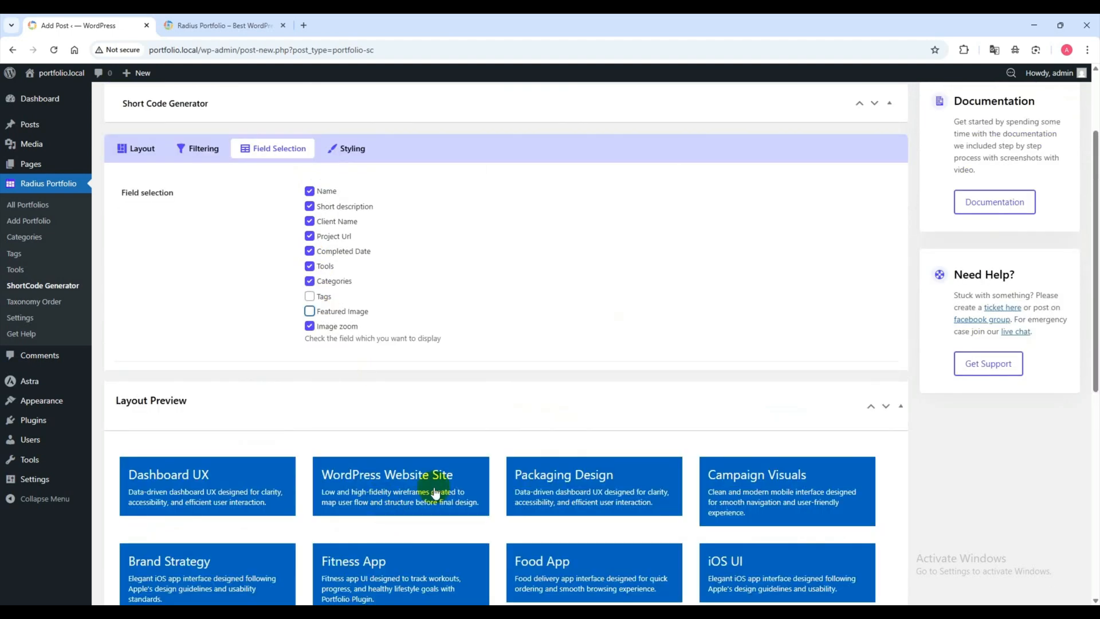
pyautogui.click(309, 311)
pyautogui.scroll(2, 363, 355)
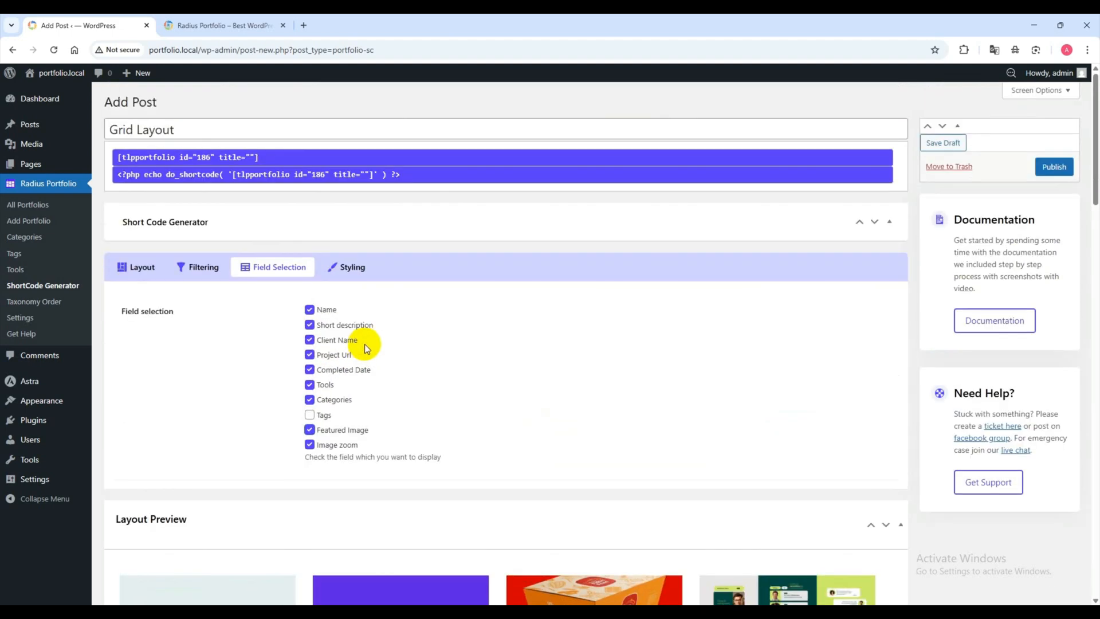
# Set the primary color in the styling settings to purple (#8224e3) and check the layout preview.
pyautogui.click(355, 257)
pyautogui.scroll(-4, 378, 281)
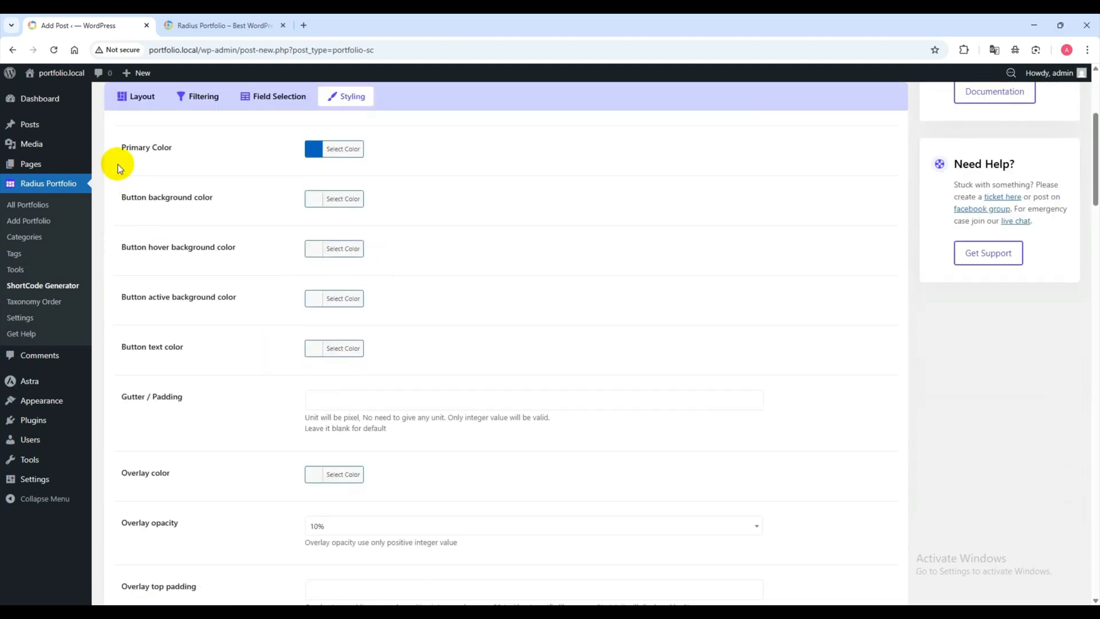
pyautogui.click(314, 148)
pyautogui.click(410, 303)
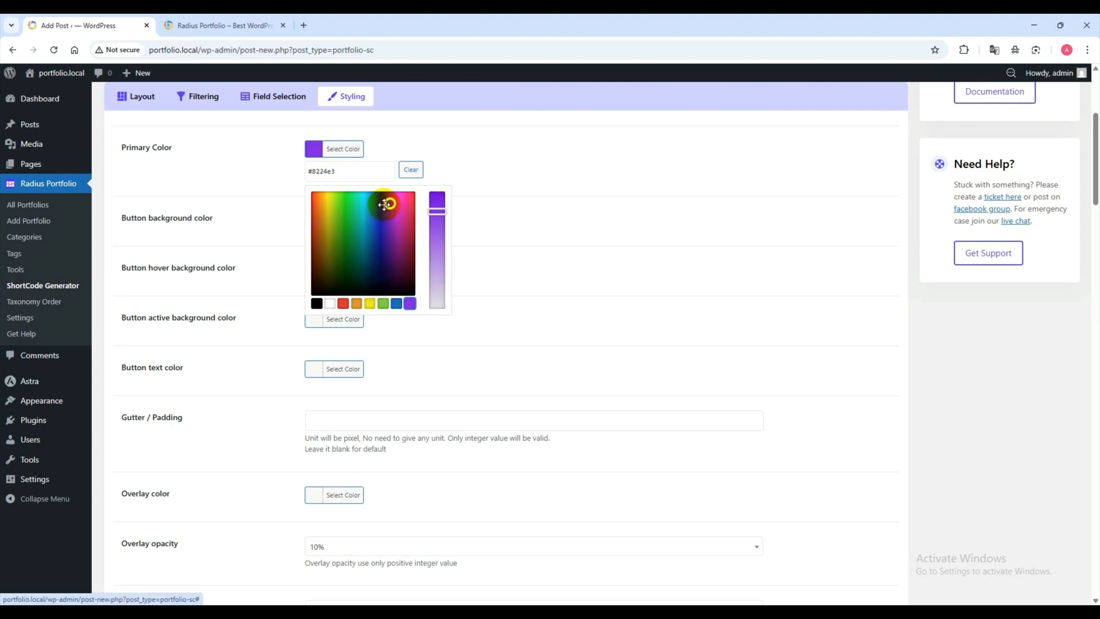
pyautogui.click(270, 148)
pyautogui.scroll(-6, 382, 283)
pyautogui.scroll(-6, 382, 283)
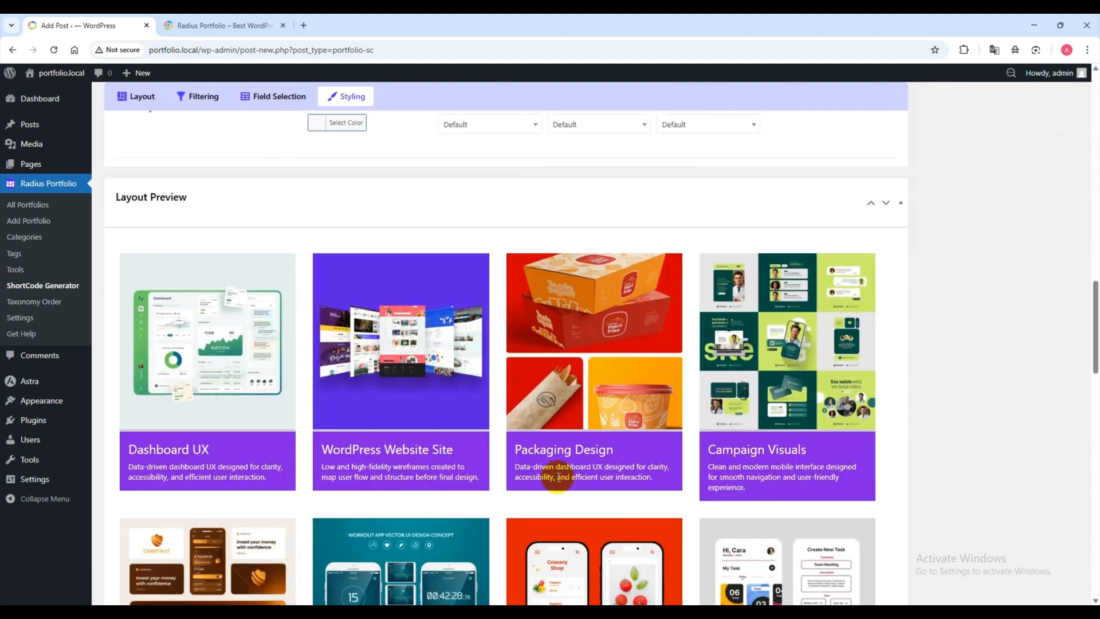
pyautogui.scroll(8, 319, 410)
pyautogui.scroll(4, 260, 274)
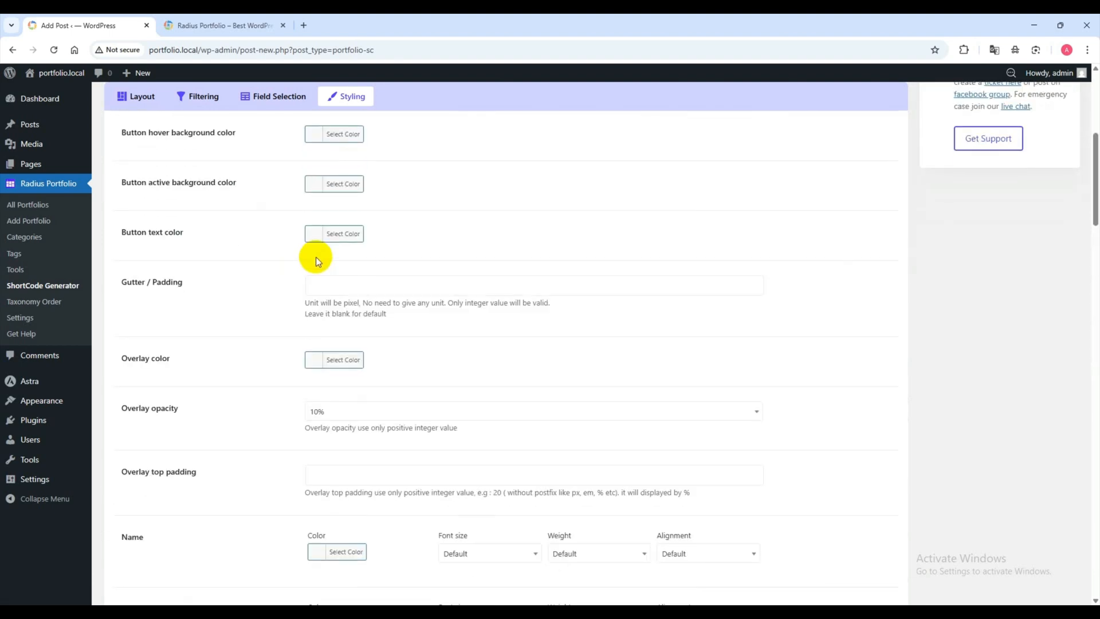
# Inspect the image overlay in the layout preview and set the overlay color to dark blue.
pyautogui.scroll(-12, 336, 286)
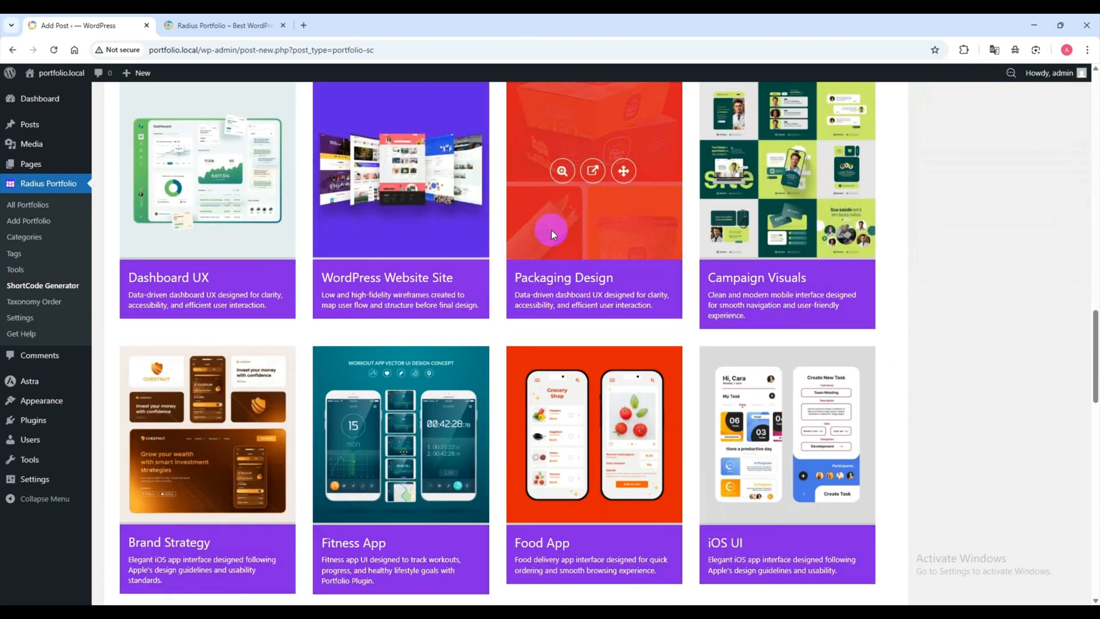
pyautogui.scroll(12, 346, 292)
pyautogui.scroll(-3, 298, 338)
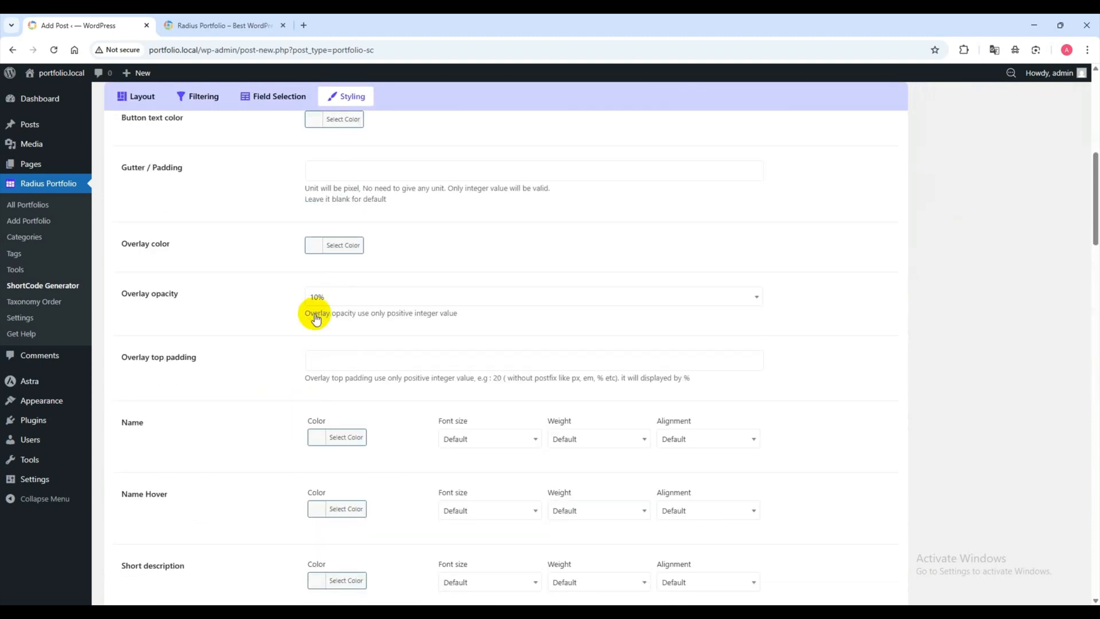
pyautogui.click(332, 247)
pyautogui.click(396, 400)
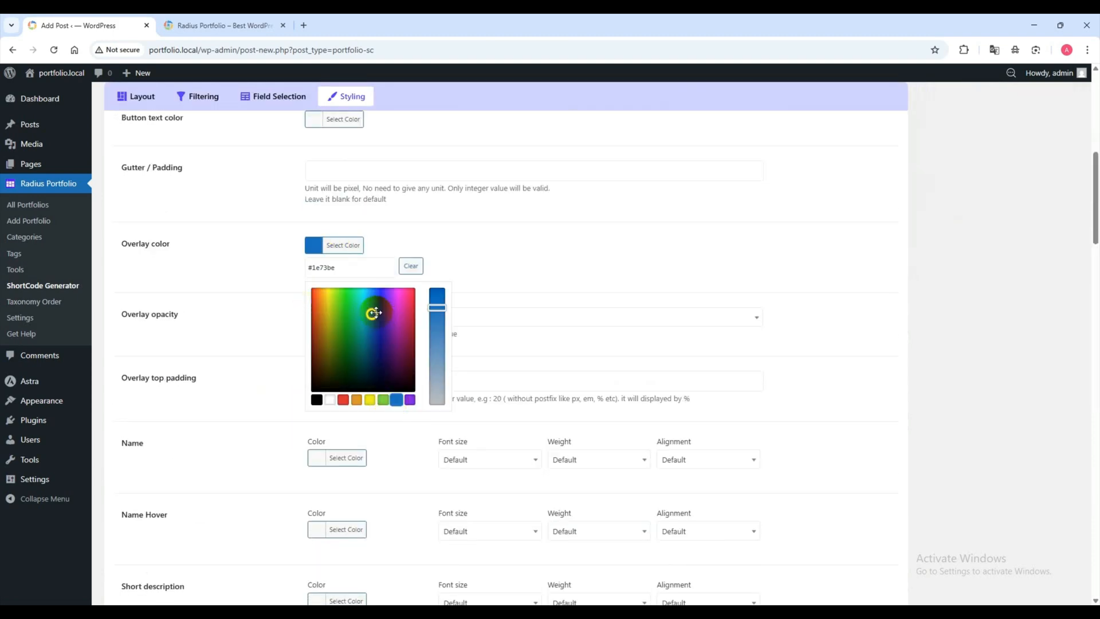
pyautogui.moveTo(373, 312); pyautogui.dragTo(372, 352)
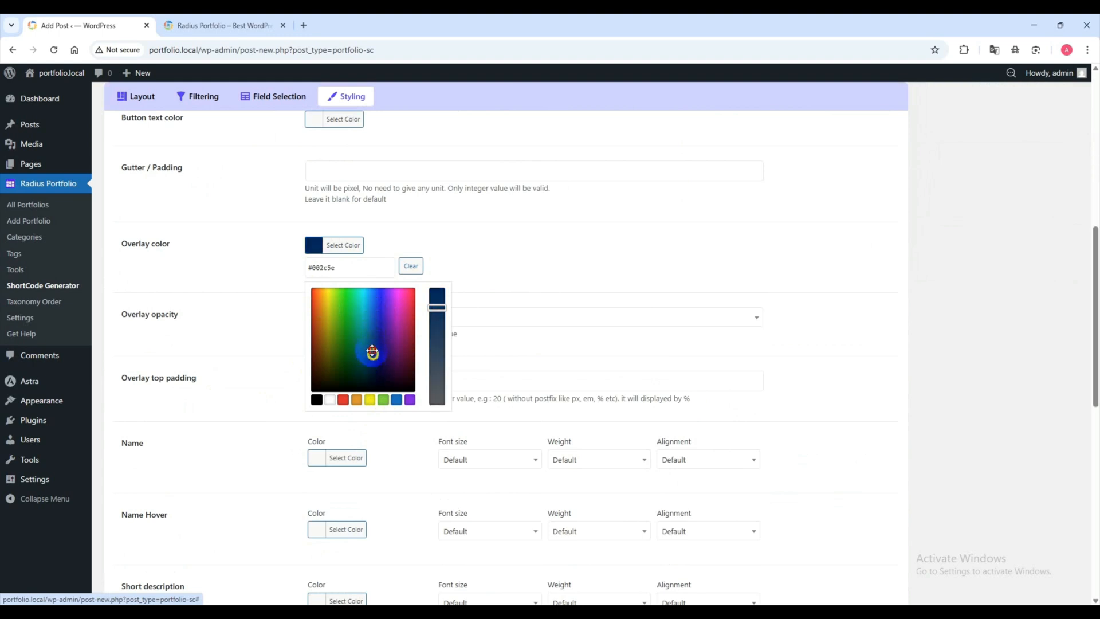
pyautogui.click(245, 250)
# Set the overlay opacity to 20%, check the overlay in the layout preview, and set it back to 10%.
pyautogui.click(373, 296)
pyautogui.click(356, 362)
pyautogui.scroll(-12, 360, 315)
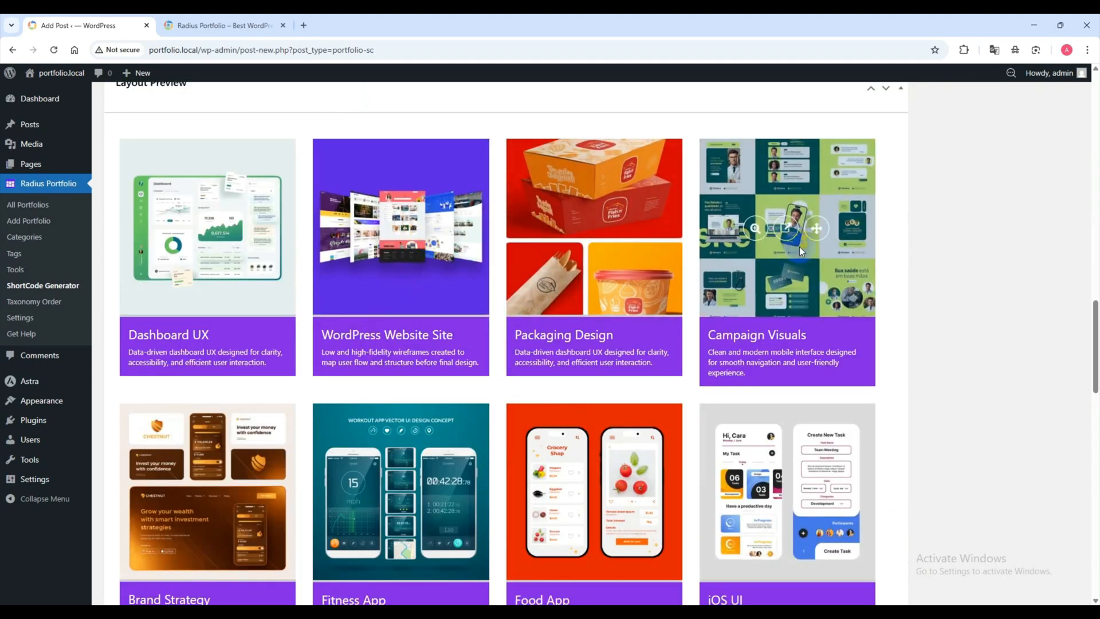
pyautogui.scroll(5, 415, 274)
pyautogui.scroll(10, 415, 279)
pyautogui.scroll(-1, 348, 256)
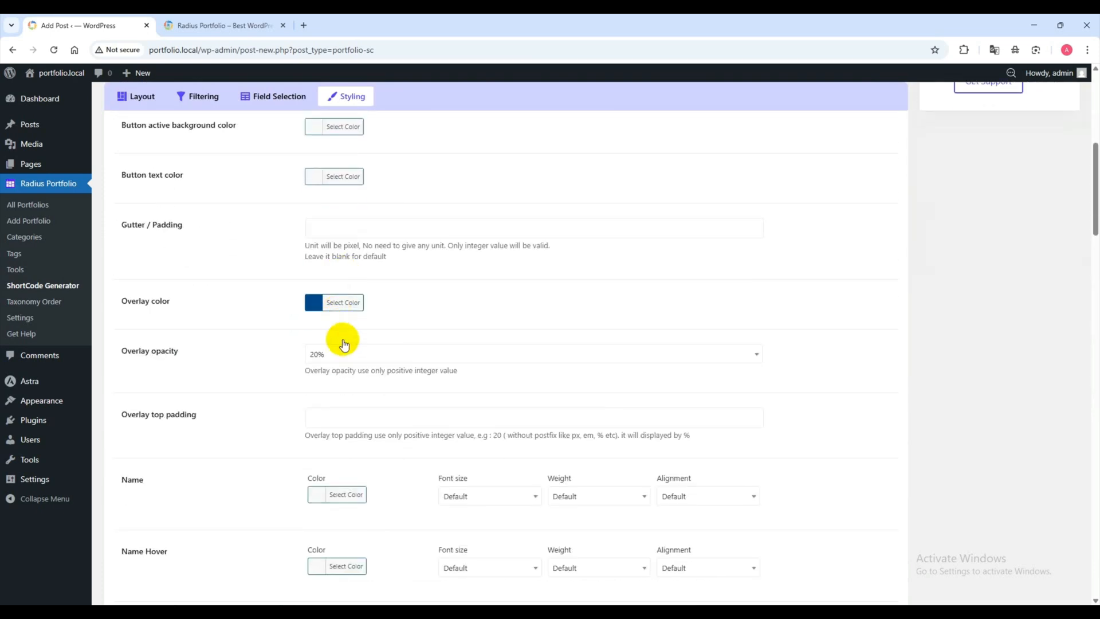
pyautogui.click(332, 354)
pyautogui.click(330, 399)
# Set the Name color to red (#dd3333) and check the item names in the layout preview.
pyautogui.scroll(-5, 334, 203)
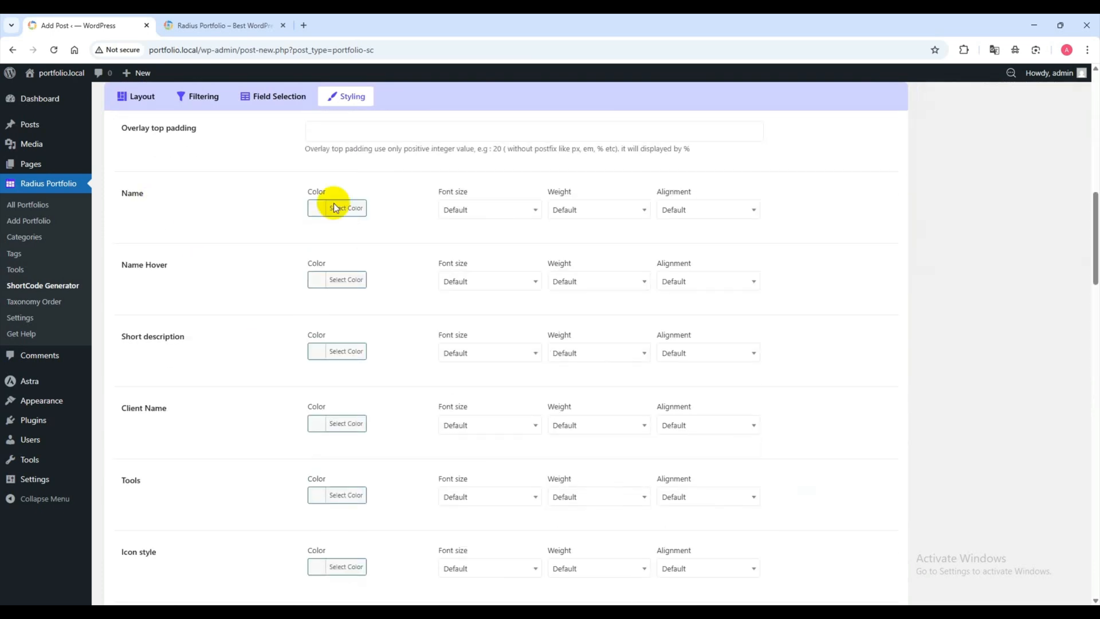
pyautogui.click(321, 214)
pyautogui.click(346, 361)
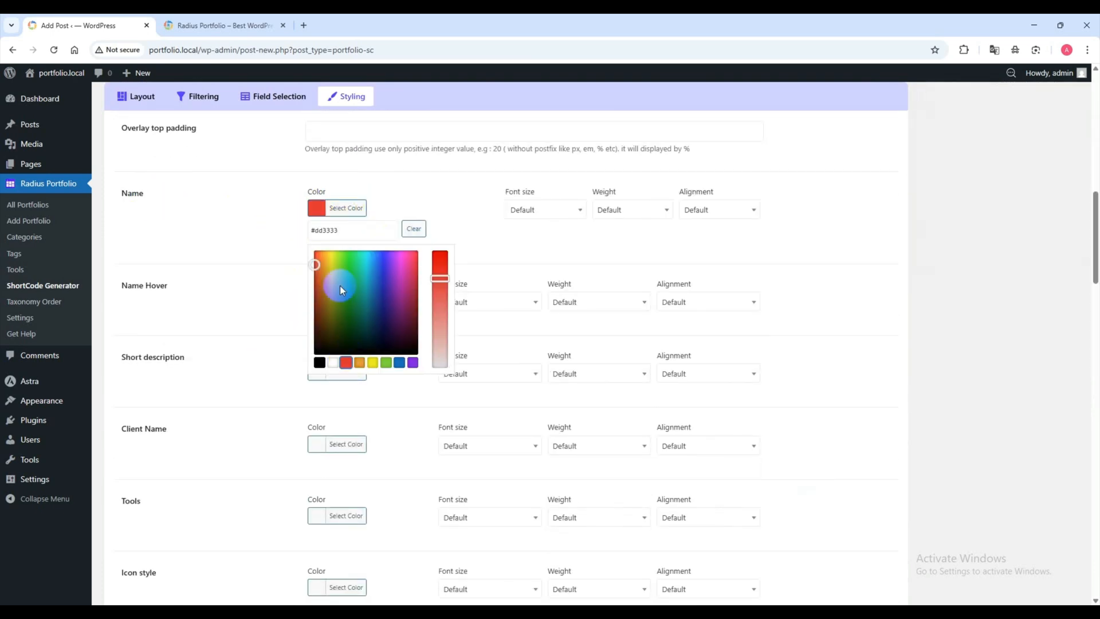
pyautogui.click(307, 206)
pyautogui.scroll(-8, 391, 334)
pyautogui.scroll(-3, 391, 334)
pyautogui.scroll(10, 361, 325)
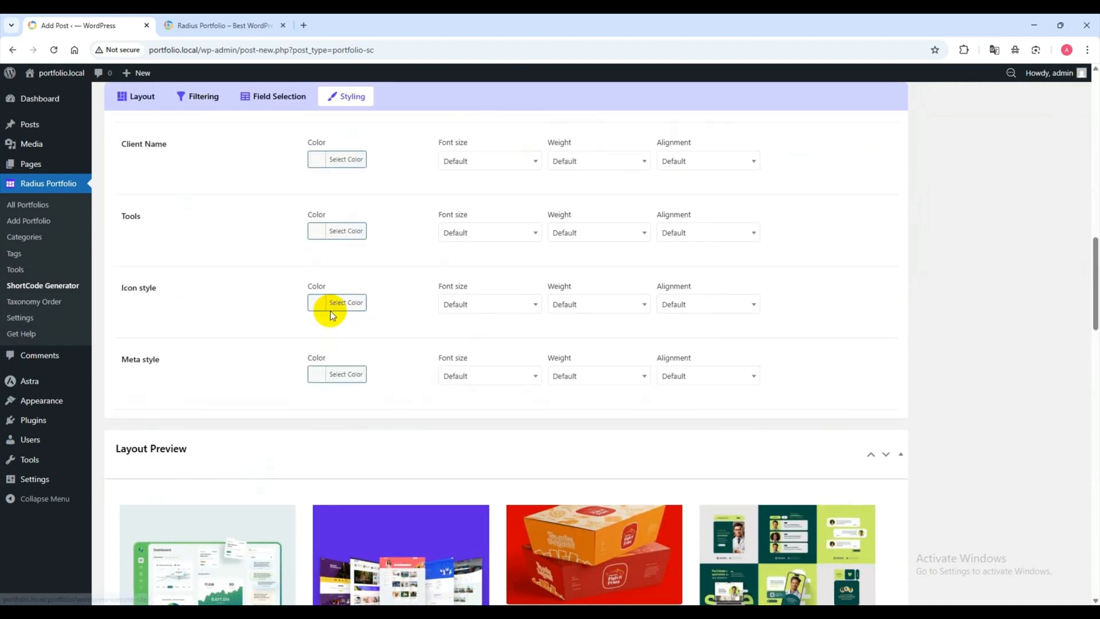
# Set the Name color to white and check the item names in the layout preview.
pyautogui.click(319, 208)
pyautogui.click(336, 367)
pyautogui.click(234, 207)
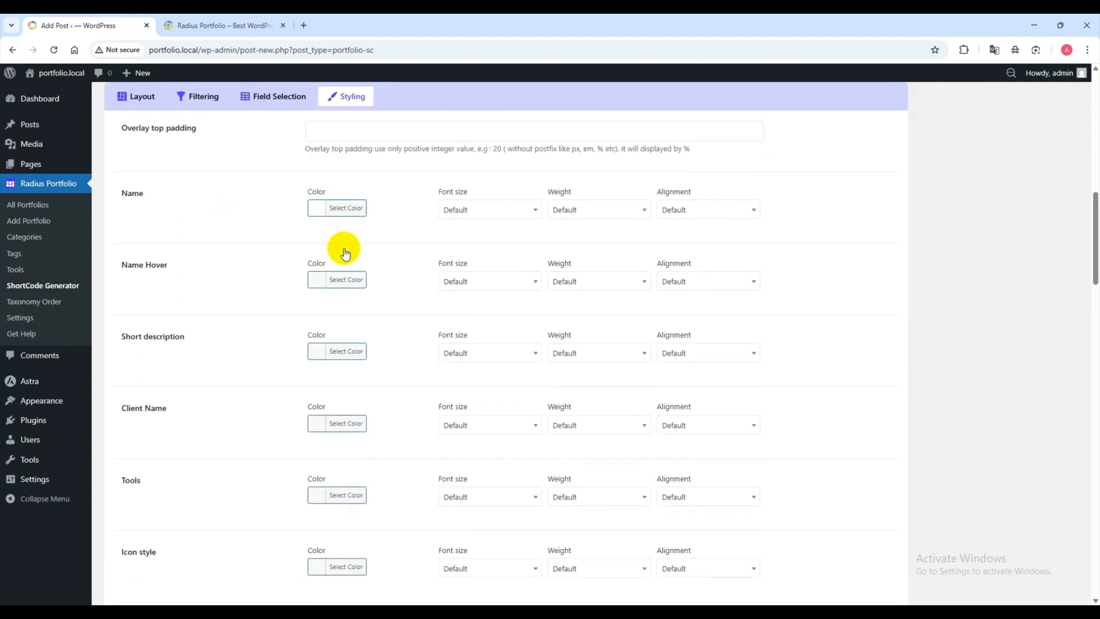
pyautogui.scroll(-8, 344, 251)
pyautogui.scroll(7, 408, 215)
pyautogui.scroll(1, 408, 212)
# Set the Name font size to 20px and check the item names in the layout preview.
pyautogui.click(515, 210)
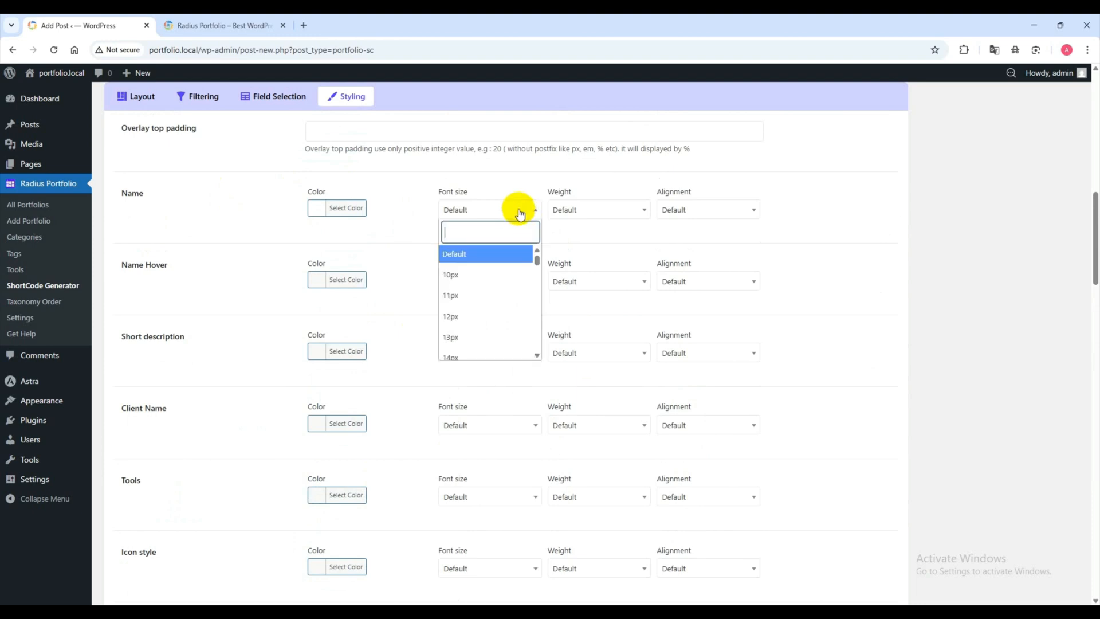
pyautogui.scroll(-1, 482, 345)
pyautogui.scroll(-1, 482, 346)
pyautogui.click(472, 325)
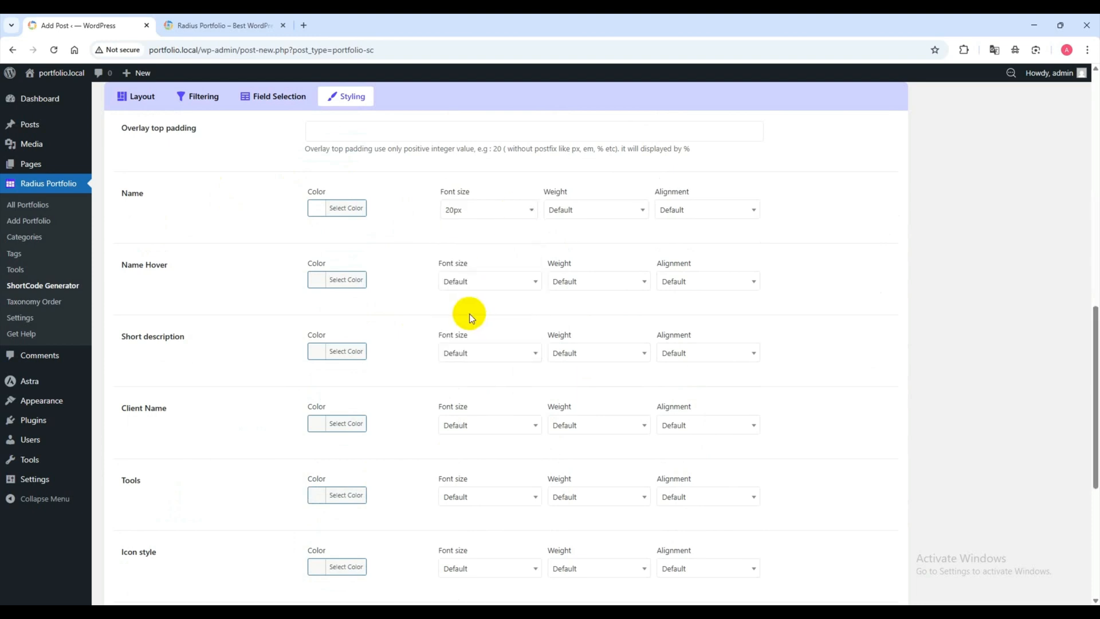
pyautogui.scroll(-8, 484, 311)
pyautogui.scroll(8, 427, 518)
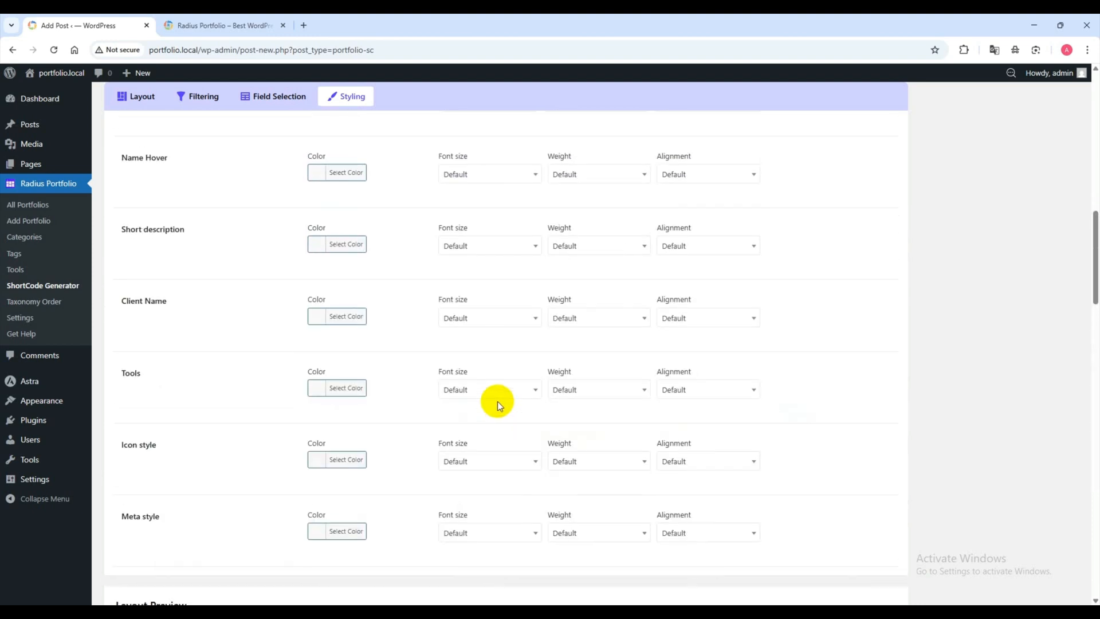
# Change the Name font weight and check the item names in the layout preview.
pyautogui.click(573, 324)
pyautogui.click(580, 410)
pyautogui.scroll(-8, 525, 410)
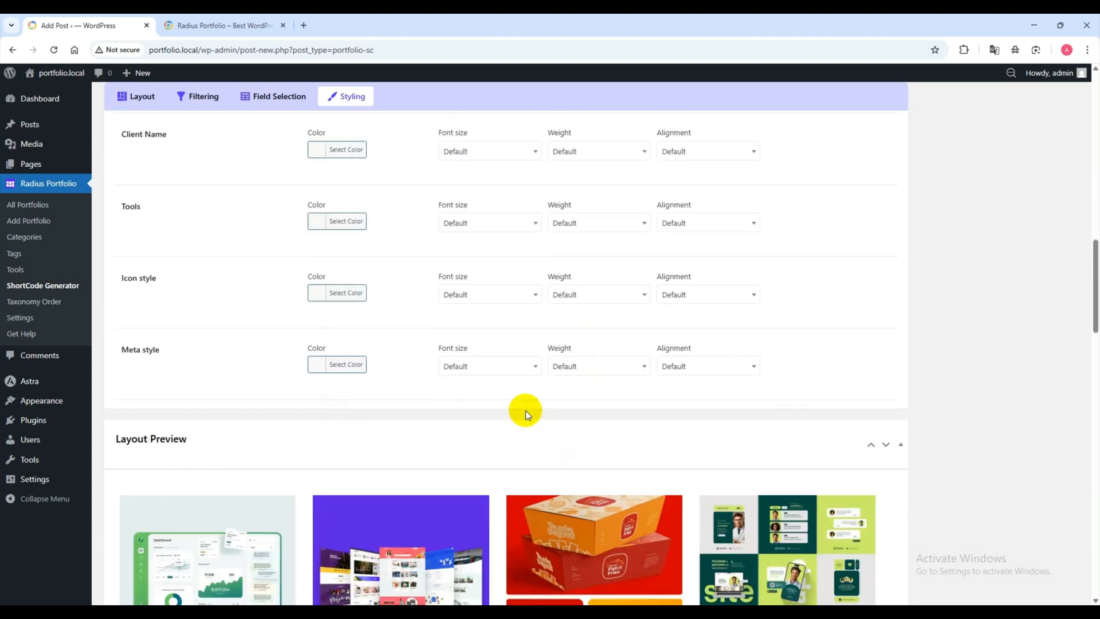
# Set the Name font weight to Normal and check the item names in the layout preview.
pyautogui.scroll(6, 447, 561)
pyautogui.scroll(2, 496, 447)
pyautogui.click(587, 324)
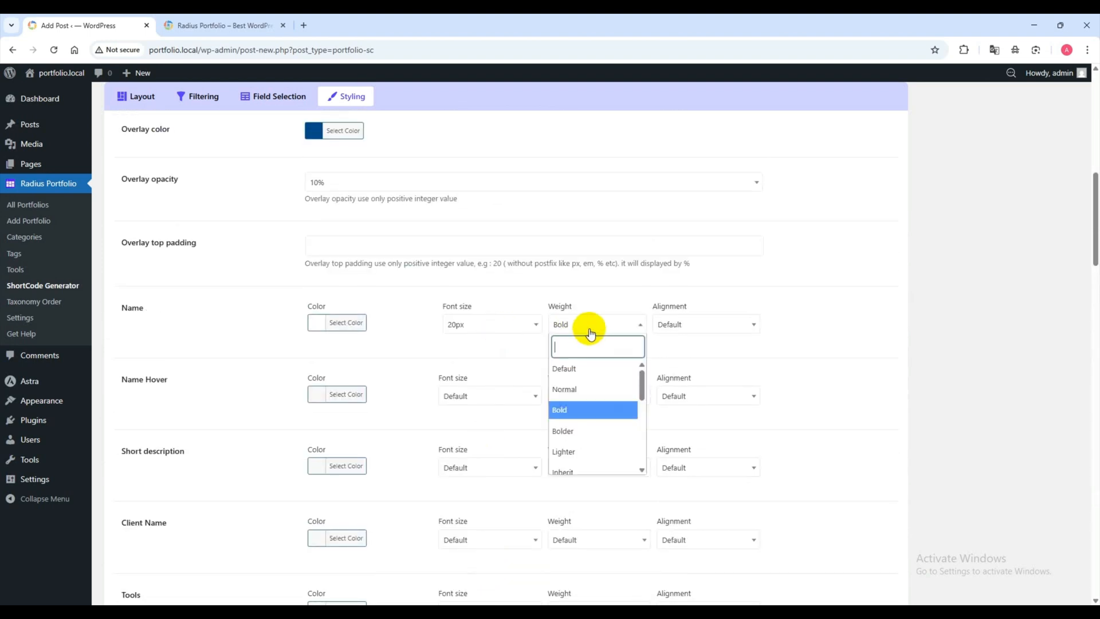
pyautogui.click(579, 388)
pyautogui.scroll(-8, 516, 383)
pyautogui.scroll(-2, 501, 380)
# Set the Name alignment to Center and check the item names in the layout preview.
pyautogui.scroll(10, 589, 445)
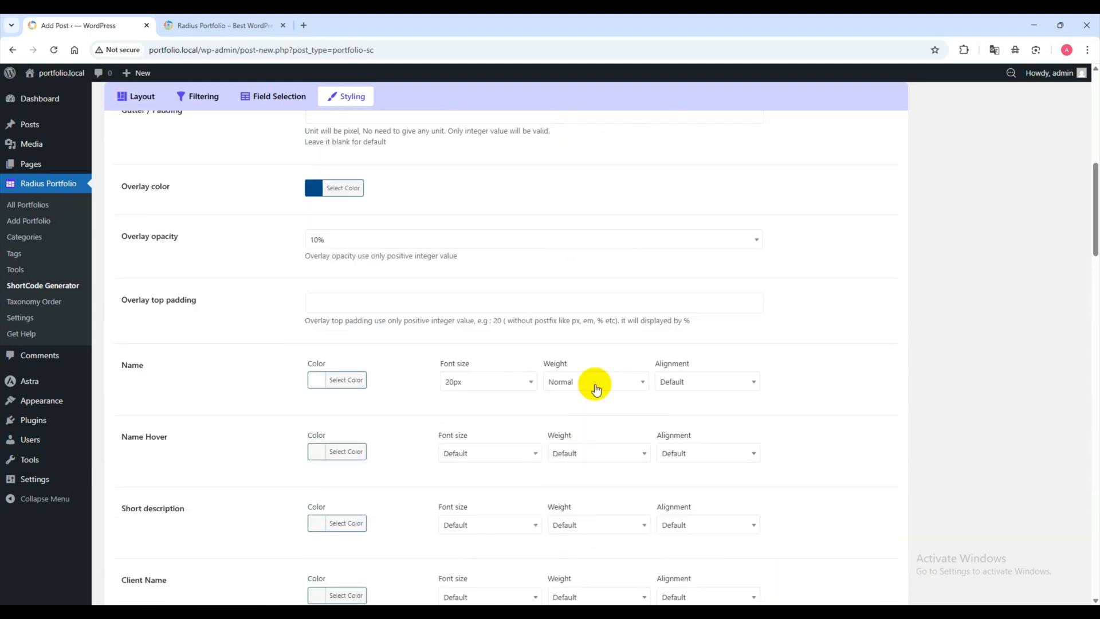
pyautogui.click(687, 384)
pyautogui.click(675, 487)
pyautogui.scroll(-12, 508, 405)
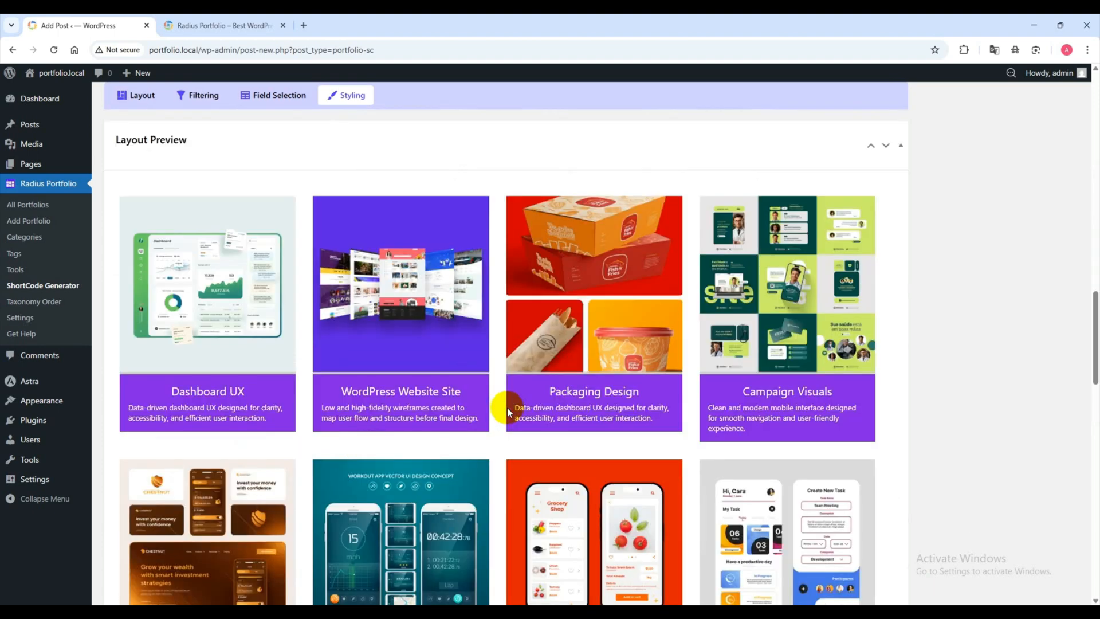
# Set the Name alignment back to Default and check the item names in the layout preview.
pyautogui.scroll(8, 579, 393)
pyautogui.scroll(3, 579, 393)
pyautogui.click(705, 270)
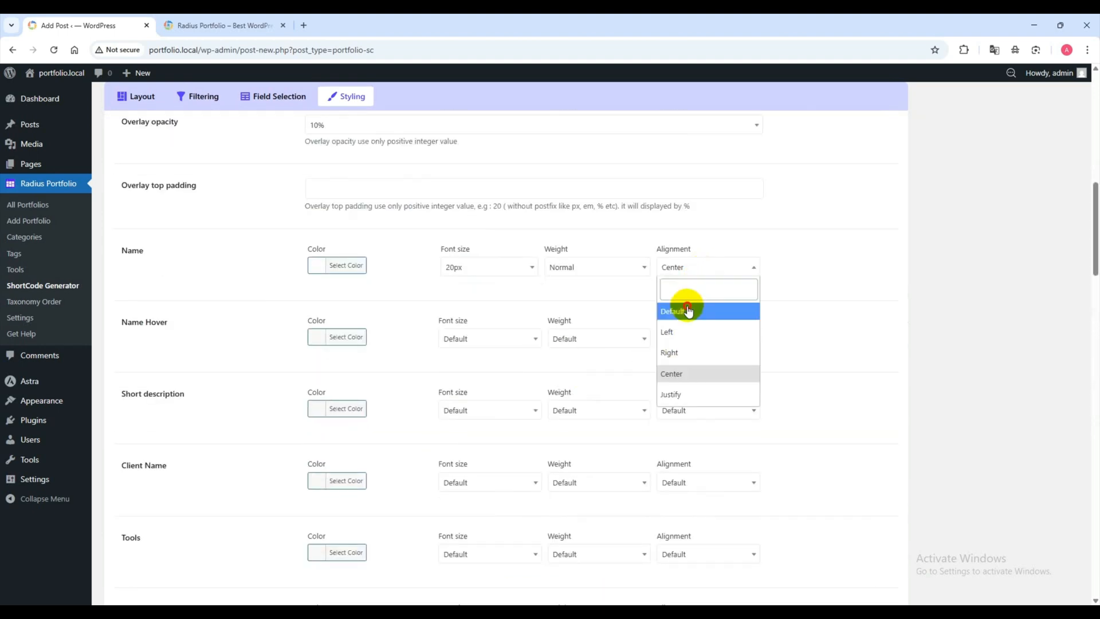
pyautogui.click(688, 306)
pyautogui.scroll(-2, 361, 359)
pyautogui.scroll(-12, 361, 359)
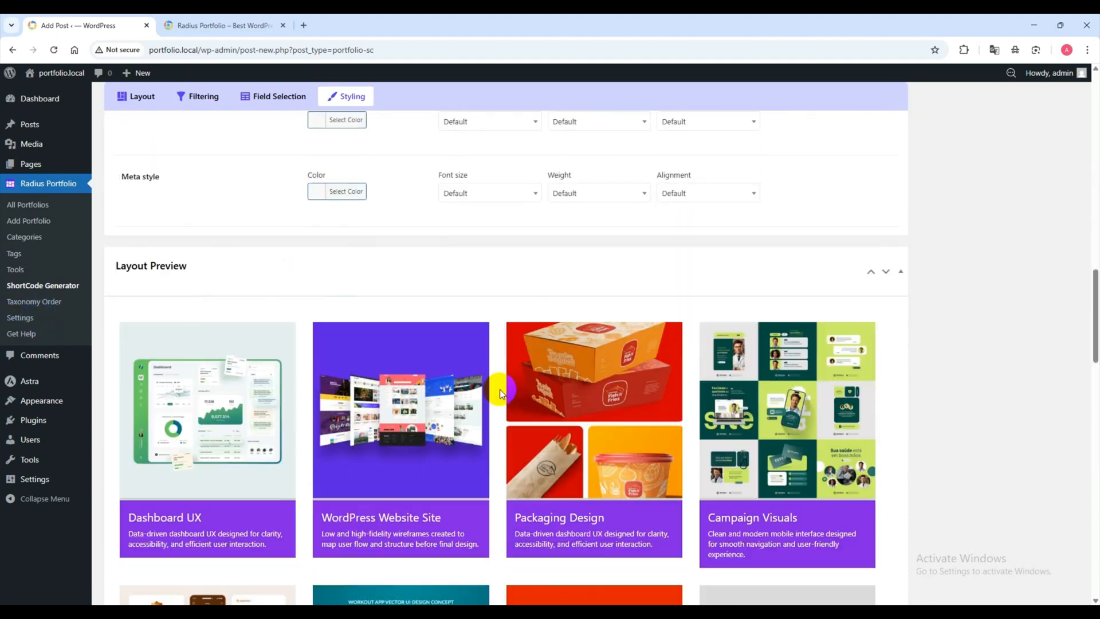
# Publish the Grid Layout shortcode and copy its code [tlpportfolio id="186" title="Grid Layout"].
pyautogui.scroll(16, 574, 442)
pyautogui.scroll(8, 614, 441)
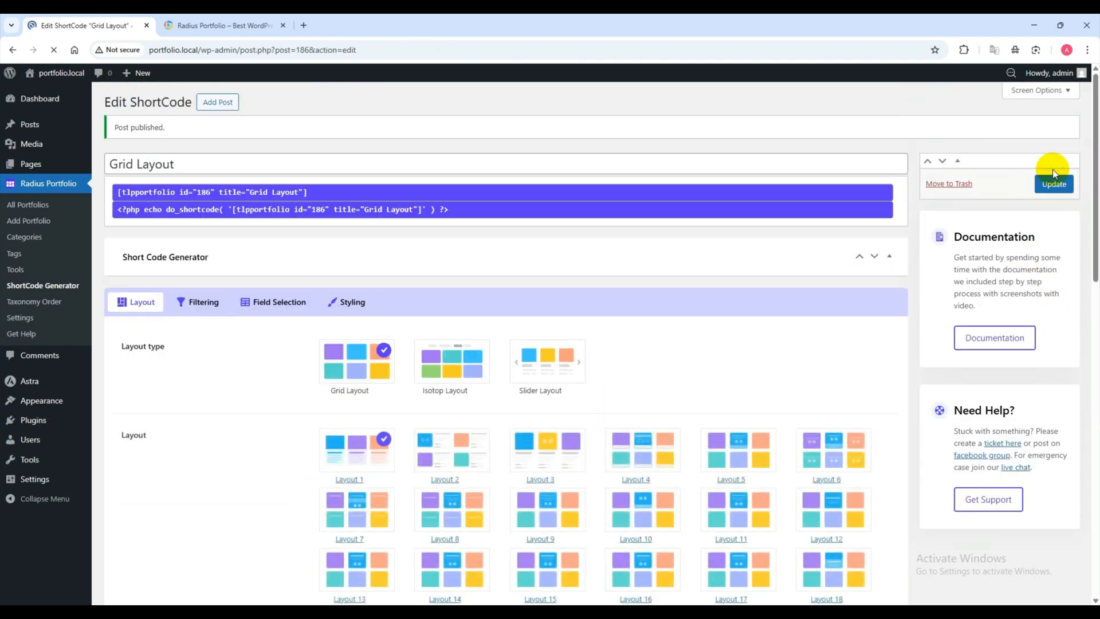
pyautogui.click(252, 192)
pyautogui.hotkey('ctrl', 'c')
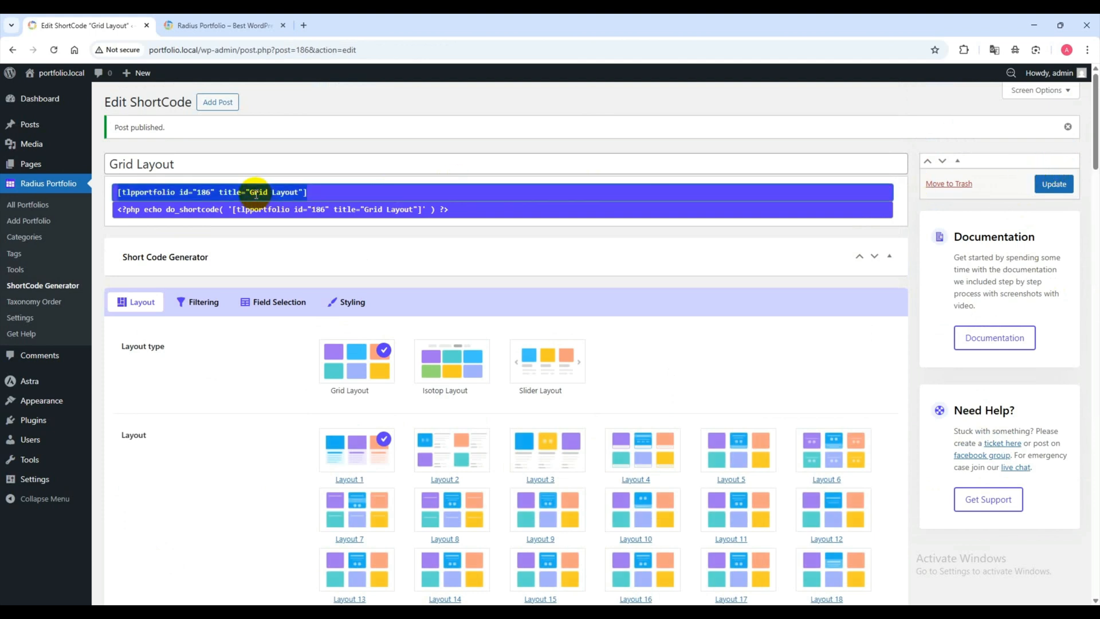
pyautogui.rightClick(247, 192)
pyautogui.click(273, 229)
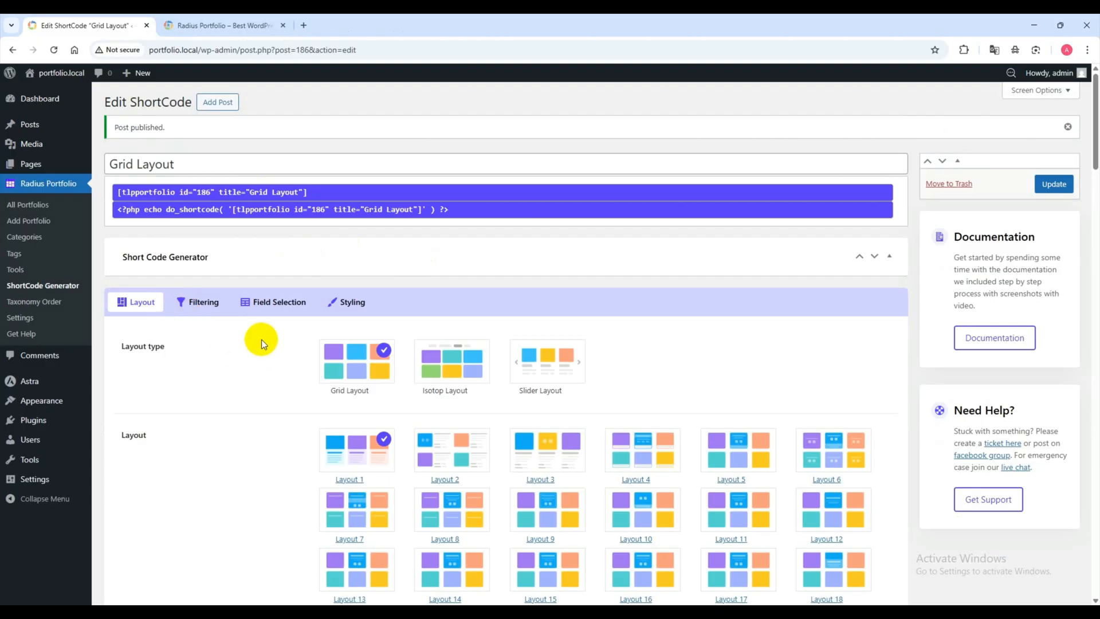
# Start a new WordPress page in a separate browser tab and title it "Protfolio Showcase".
pyautogui.moveTo(44, 170)
pyautogui.rightClick(108, 183)
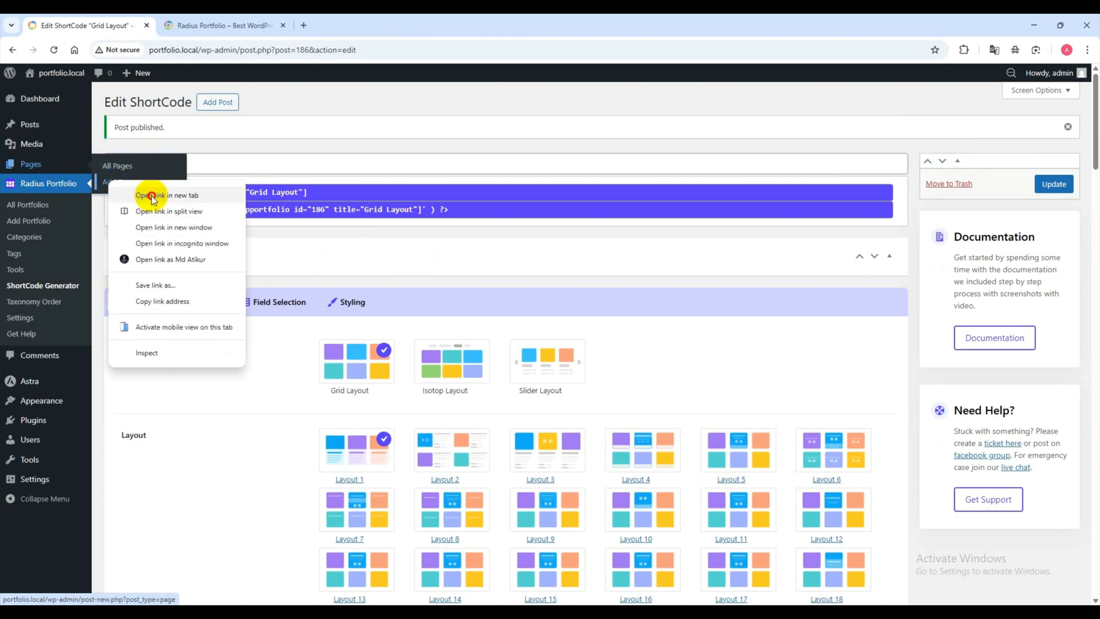
pyautogui.click(147, 194)
pyautogui.click(220, 25)
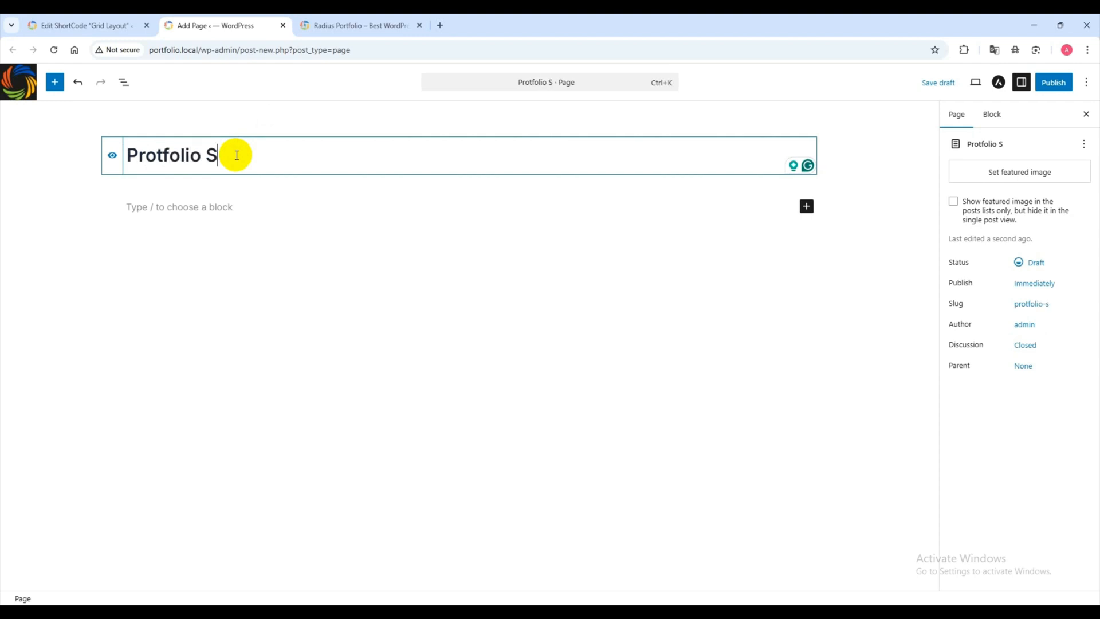
# Add a Shortcode block to the page and paste the copied Grid Layout shortcode into it.
pyautogui.click(237, 209)
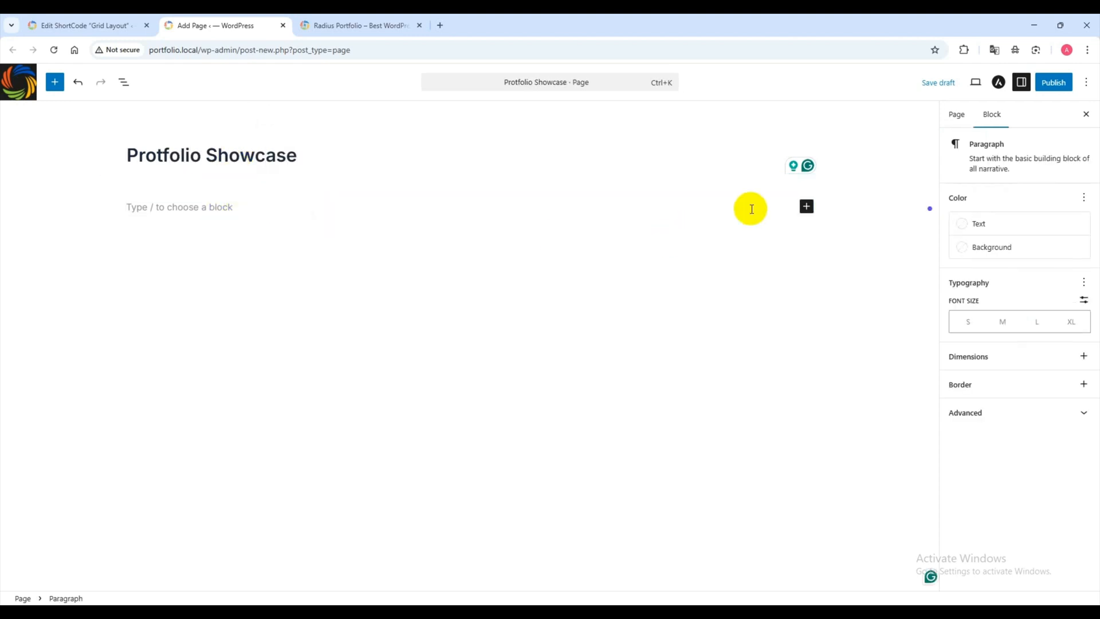
pyautogui.click(808, 207)
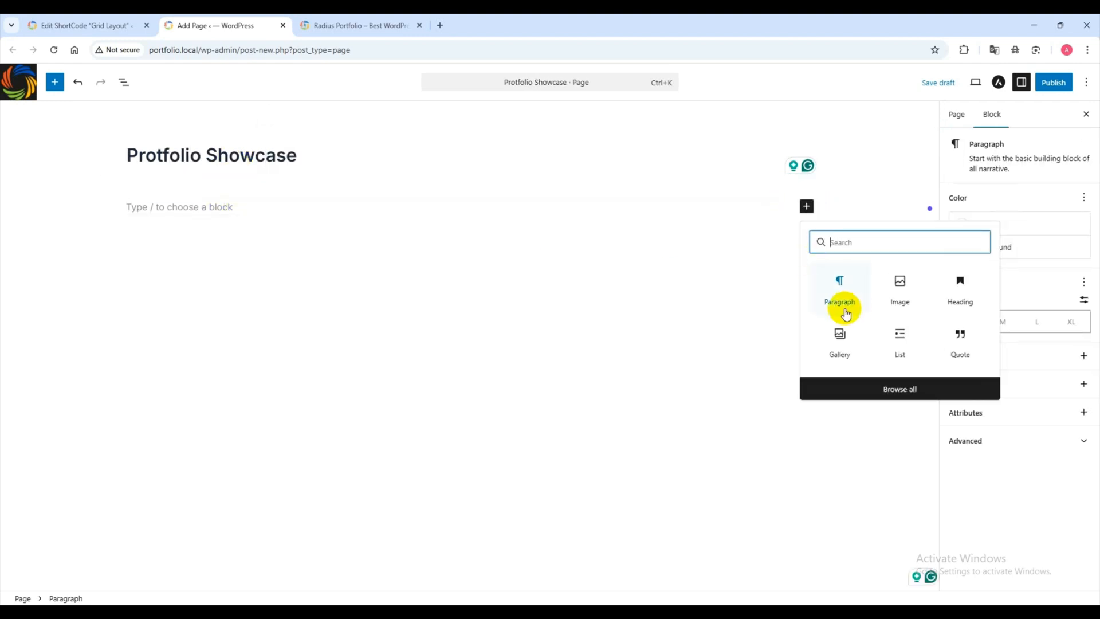
pyautogui.write('sho')
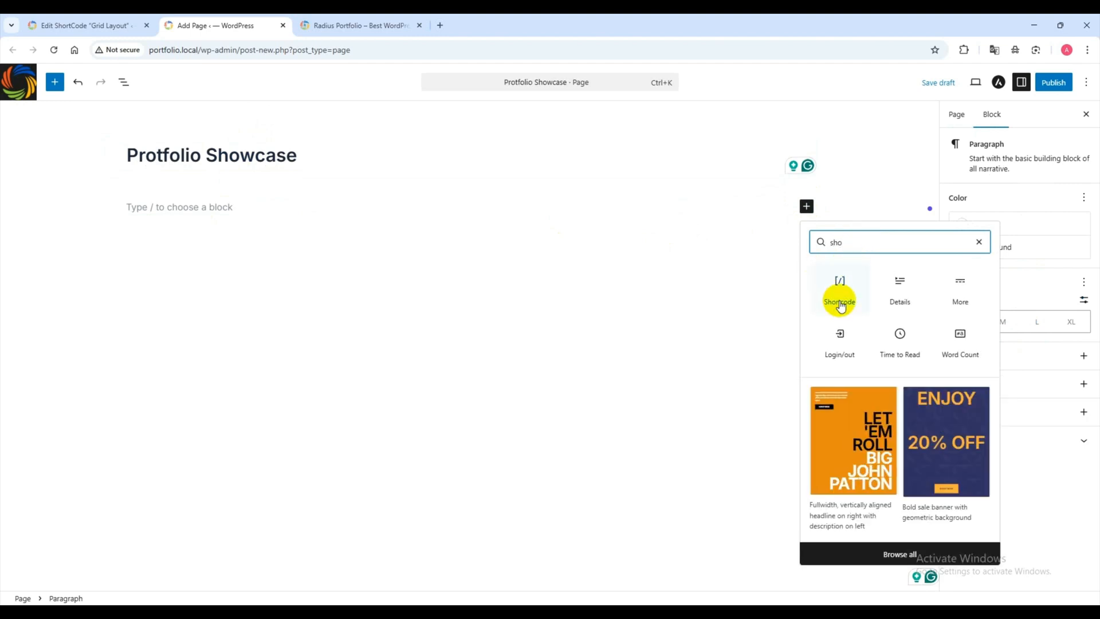
pyautogui.click(840, 286)
pyautogui.rightClick(259, 247)
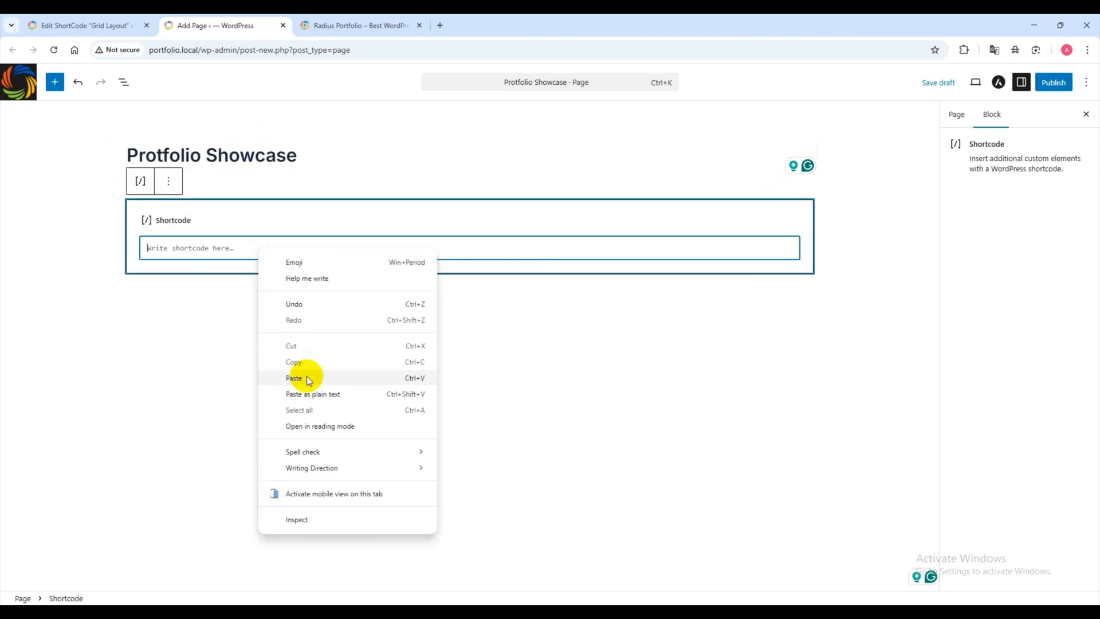
pyautogui.click(307, 373)
# Publish the Protfolio Showcase page and look through its portfolio grid on the live site.
pyautogui.click(1062, 86)
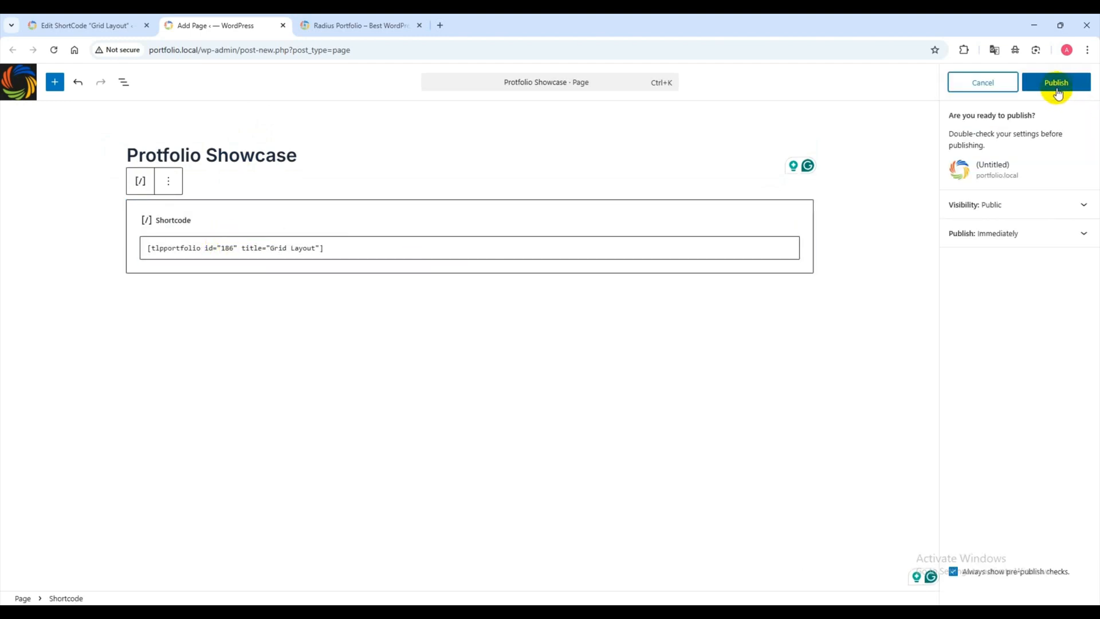
pyautogui.click(1058, 84)
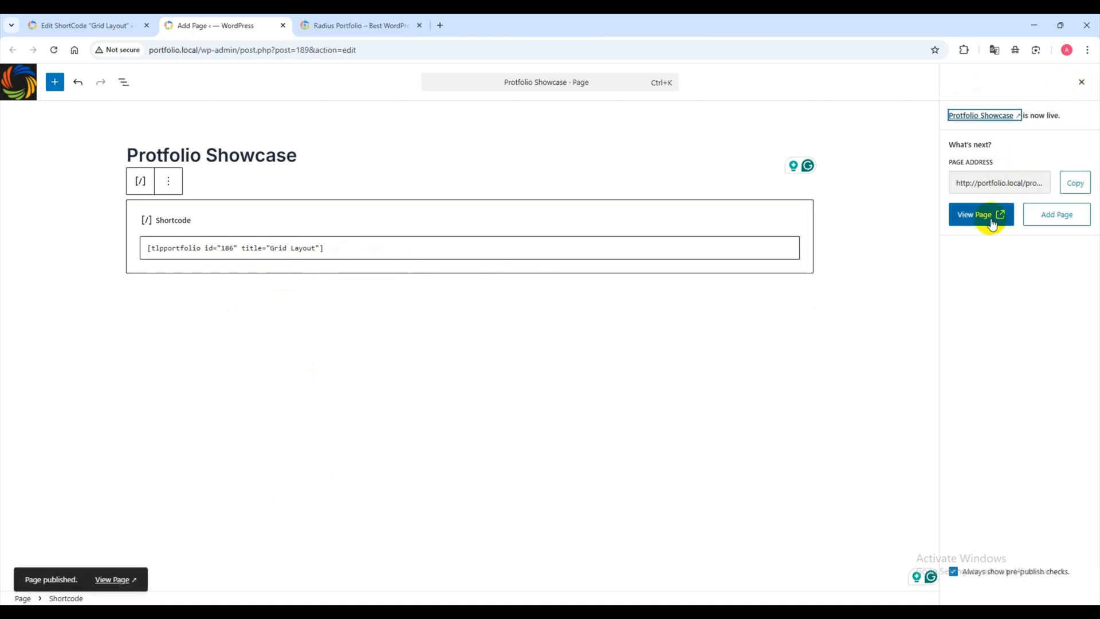
pyautogui.click(990, 222)
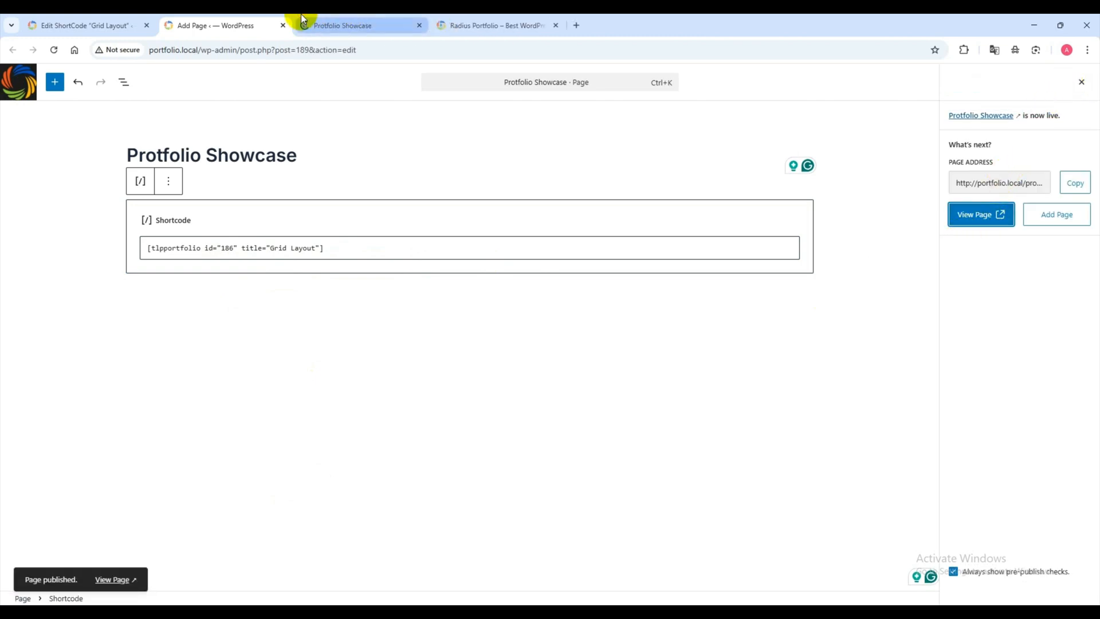
pyautogui.scroll(-10, 655, 321)
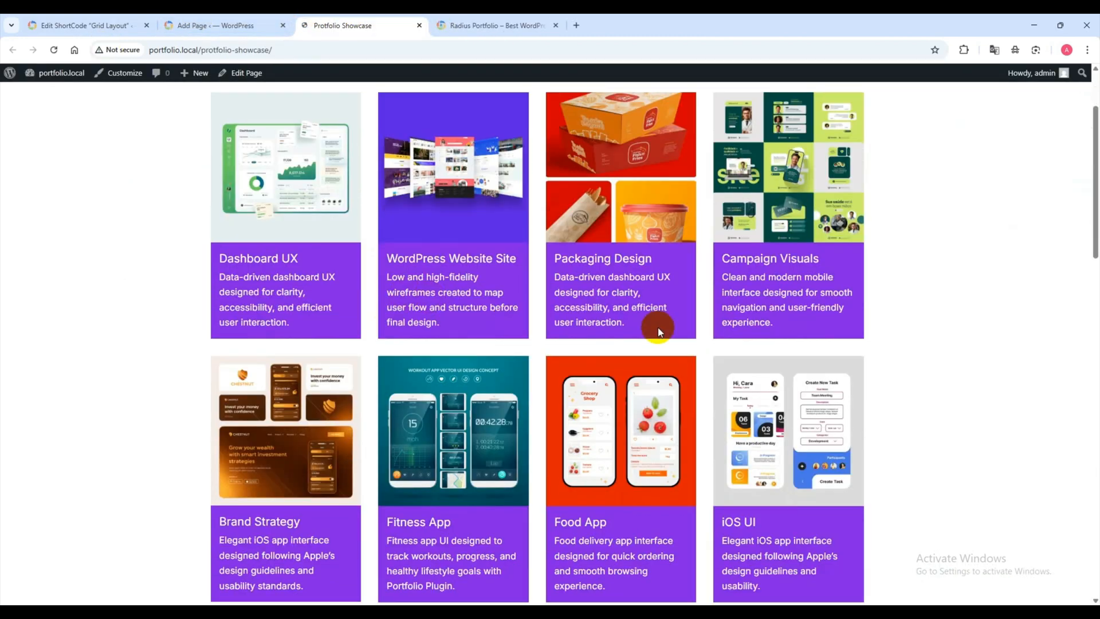
pyautogui.scroll(-12, 687, 304)
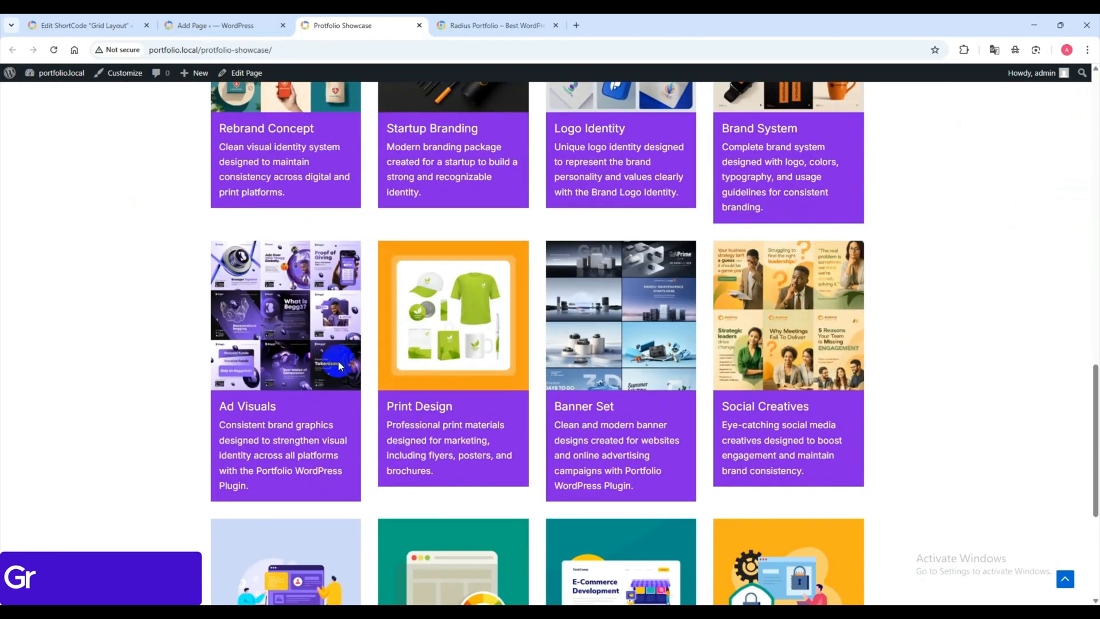
pyautogui.scroll(6, 393, 378)
pyautogui.scroll(15, 394, 373)
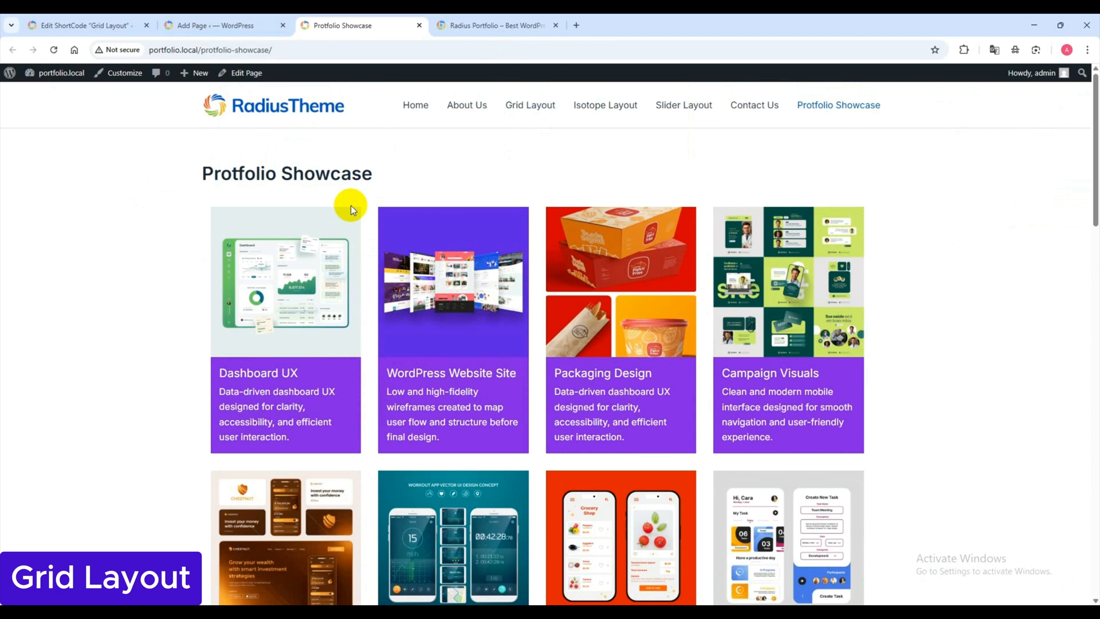
# Enable pagination in the Grid Layout shortcode, update it, and check the page numbers on the reloaded Protfolio Showcase page.
pyautogui.click(134, 25)
pyautogui.scroll(-5, 283, 337)
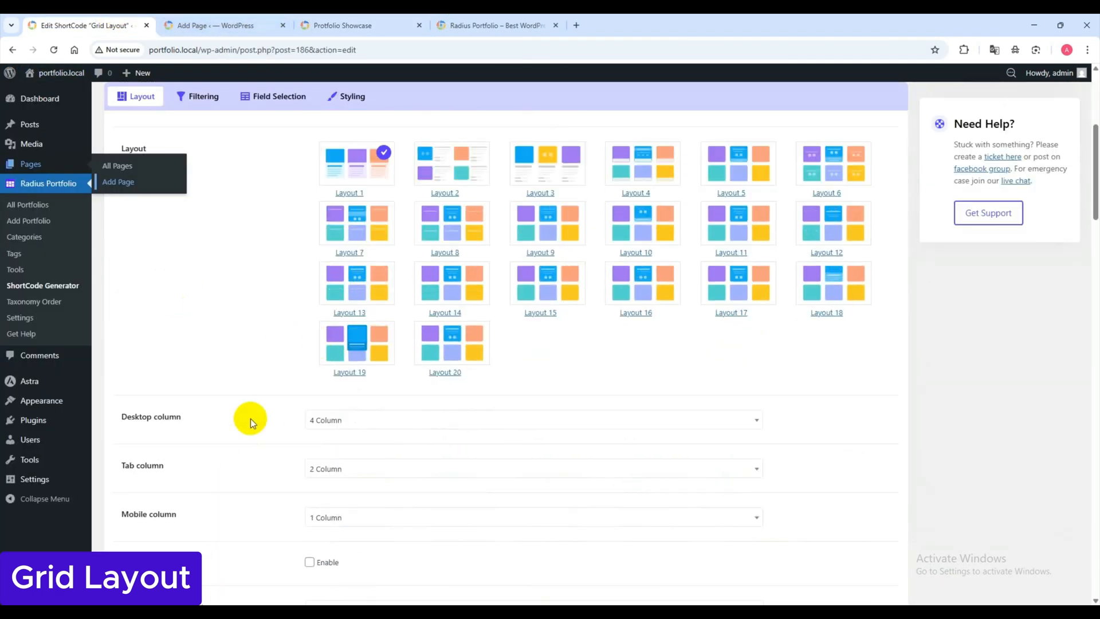
pyautogui.scroll(-2, 176, 453)
pyautogui.click(310, 448)
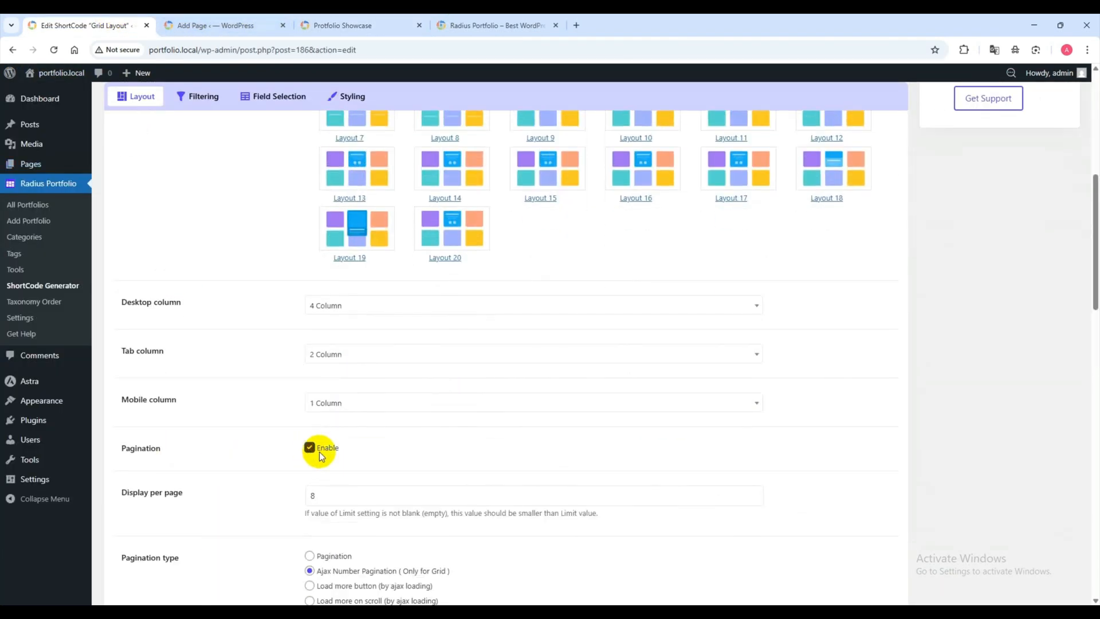
pyautogui.scroll(-1, 331, 442)
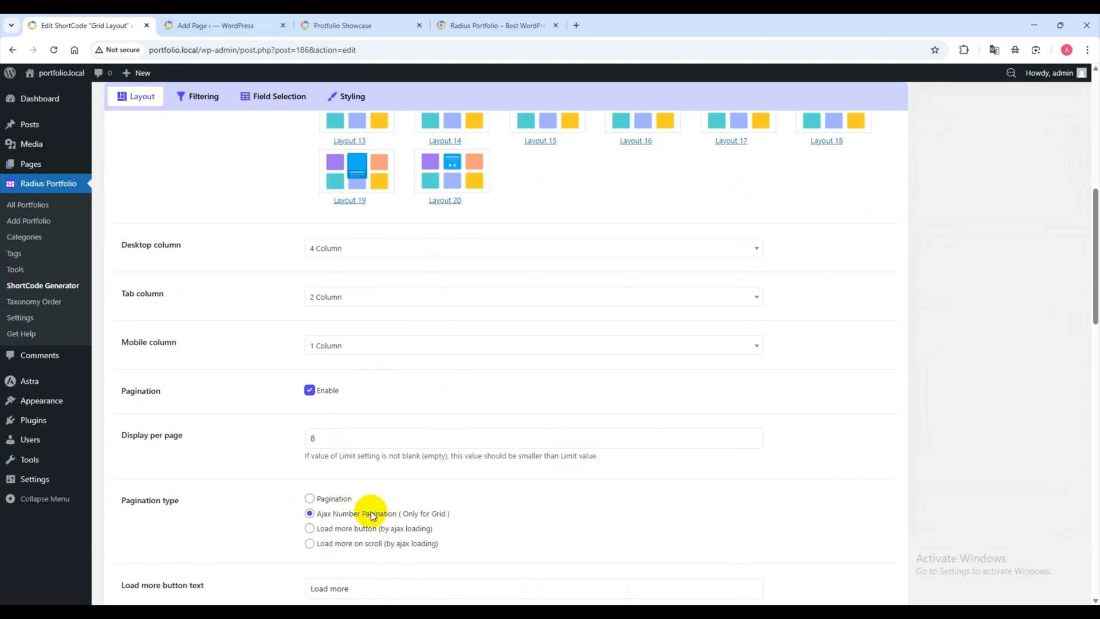
pyautogui.scroll(8, 550, 491)
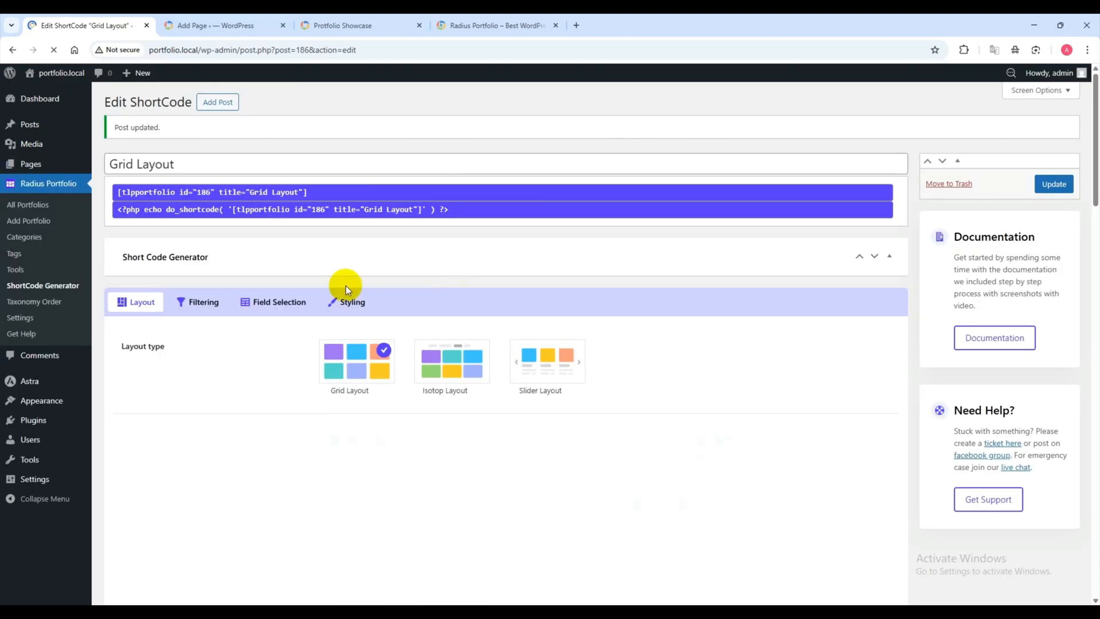
pyautogui.click(338, 25)
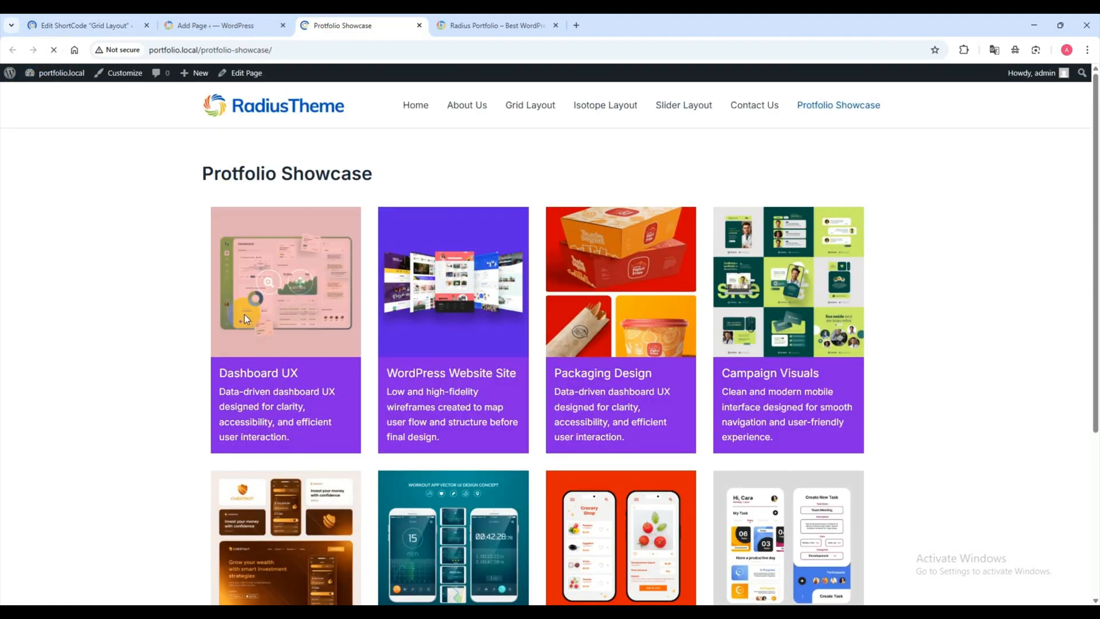
pyautogui.scroll(-5, 290, 275)
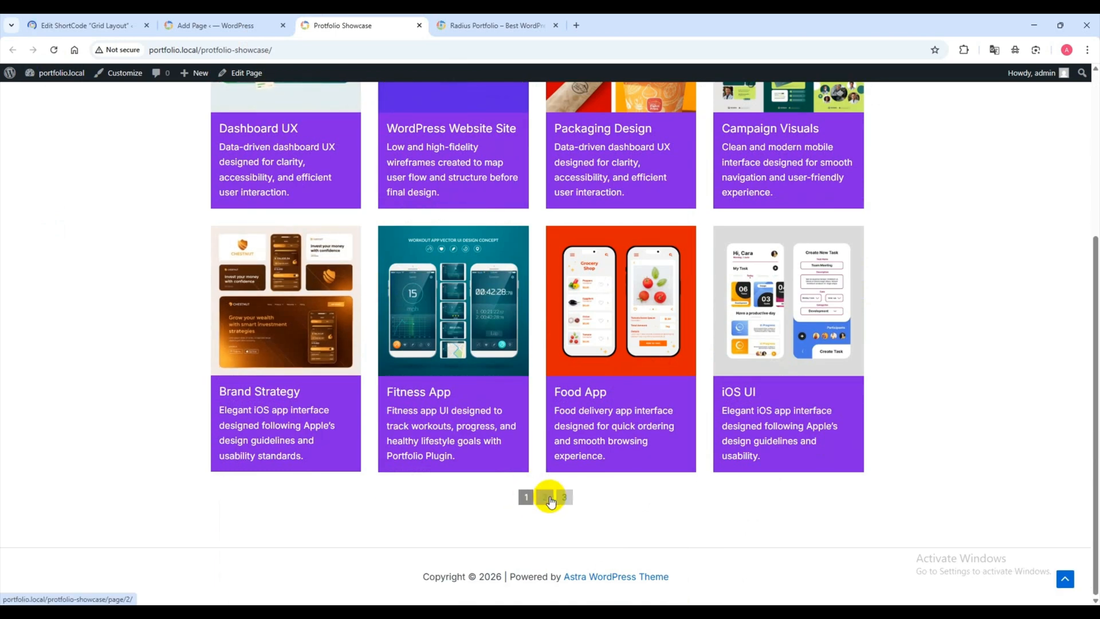
# Change the pagination type of the Grid Layout shortcode, update it, and test the pagination on the reloaded Protfolio Showcase page.
pyautogui.click(86, 25)
pyautogui.scroll(-10, 352, 452)
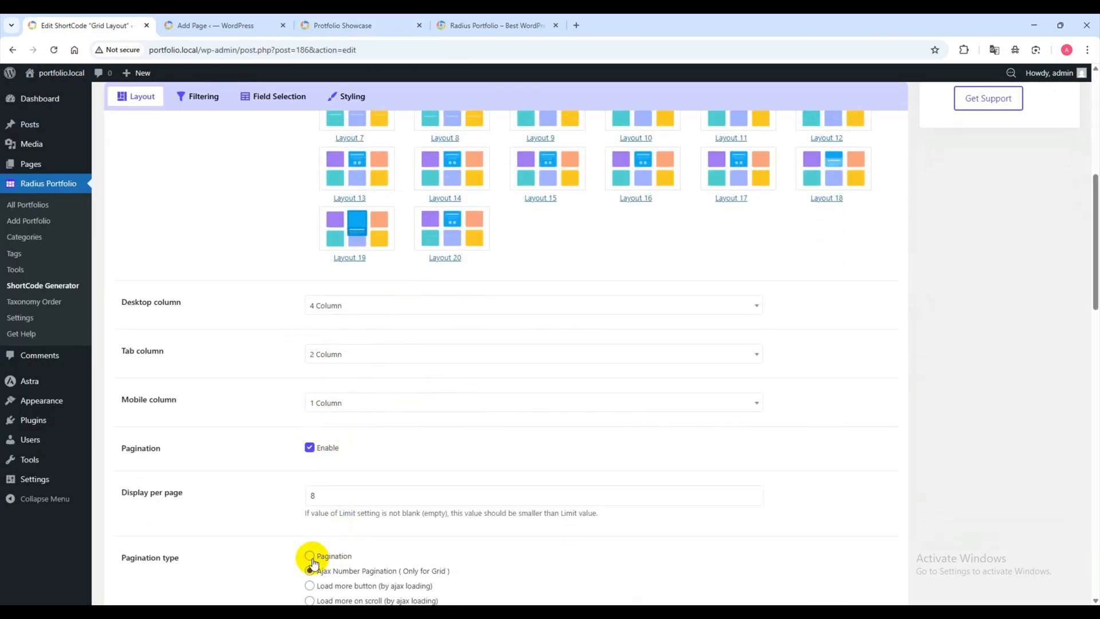
pyautogui.scroll(-1, 324, 535)
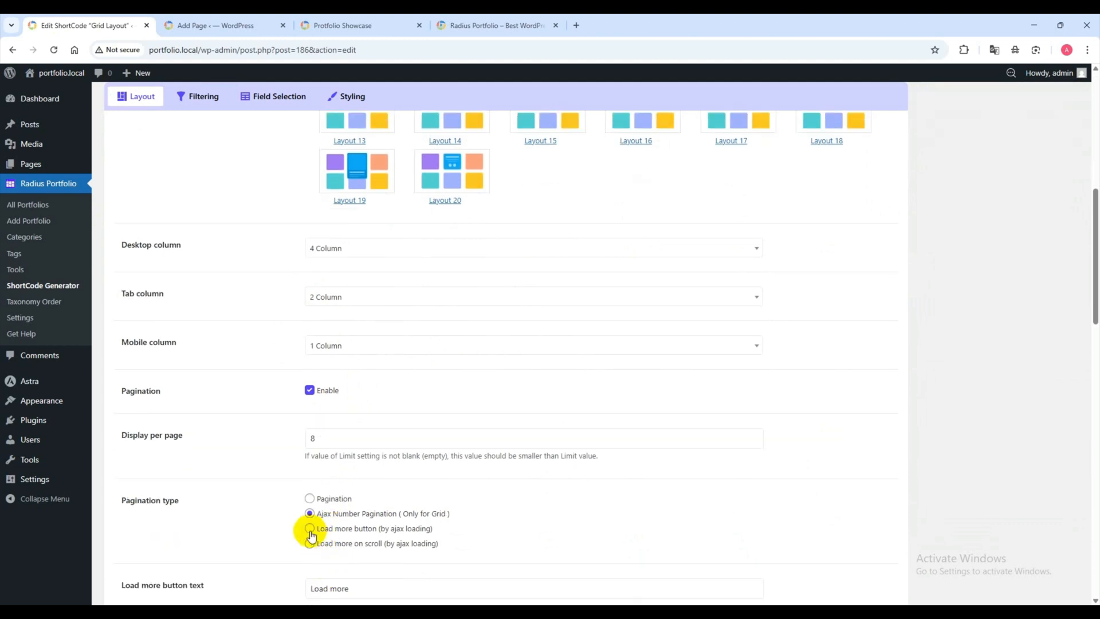
pyautogui.scroll(11, 765, 466)
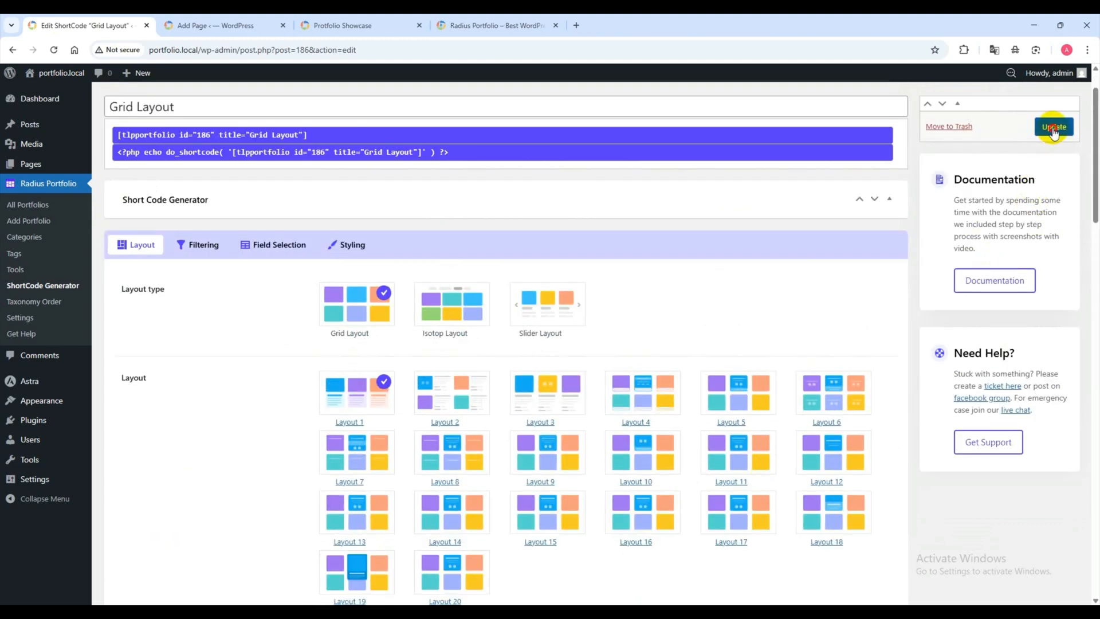
pyautogui.click(318, 20)
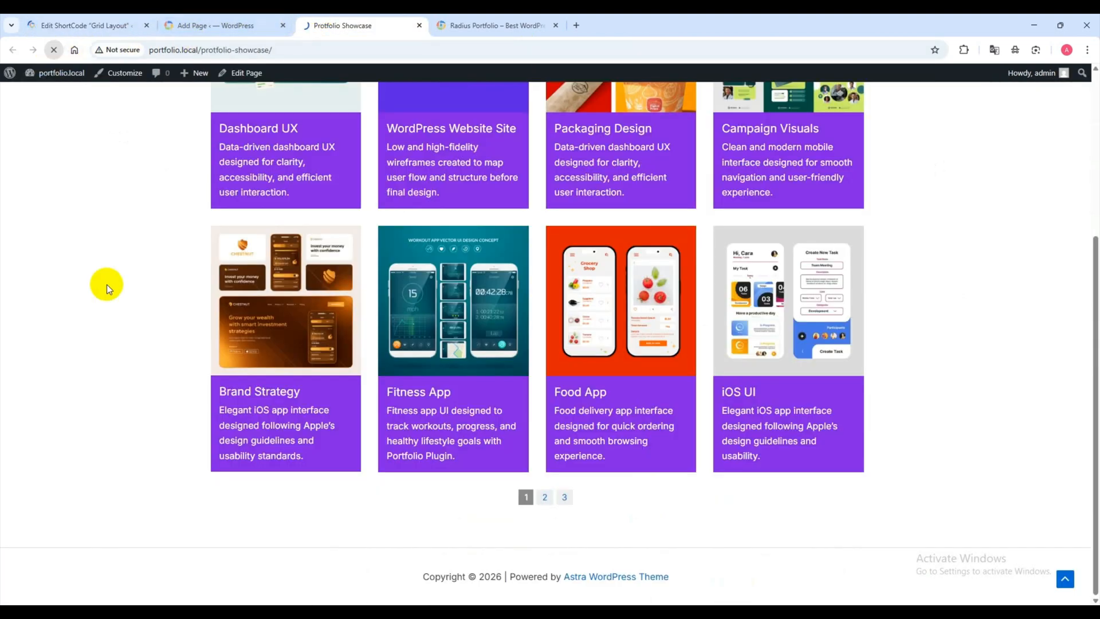
pyautogui.click(544, 500)
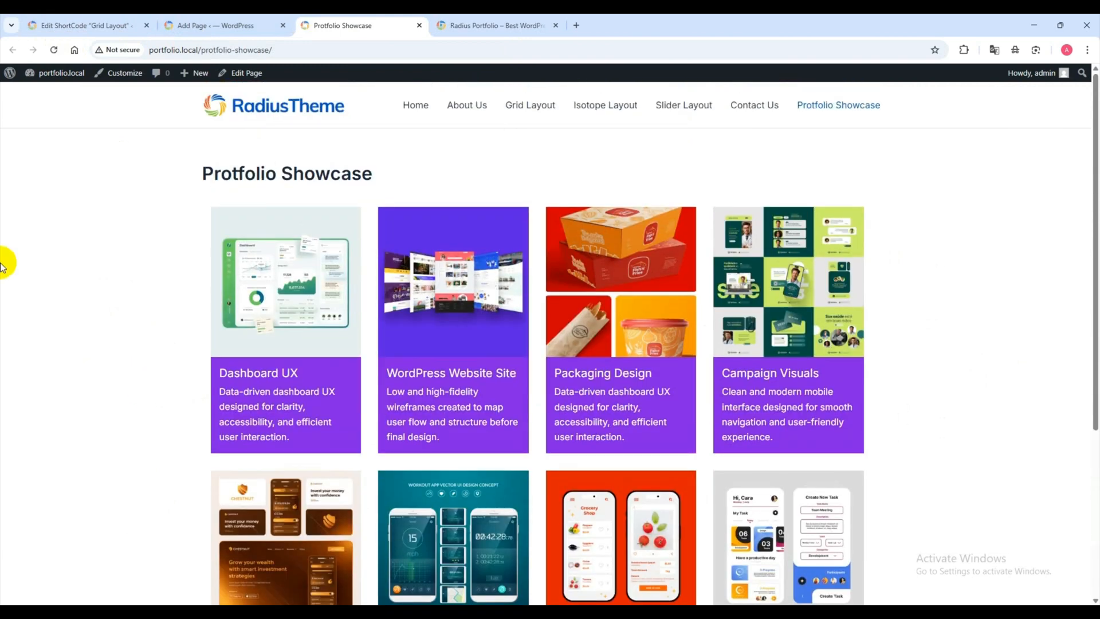
# Add a new shortcode titled "Isotop Layout" and set its layout type to Isotop Layout.
pyautogui.click(98, 23)
pyautogui.click(23, 285)
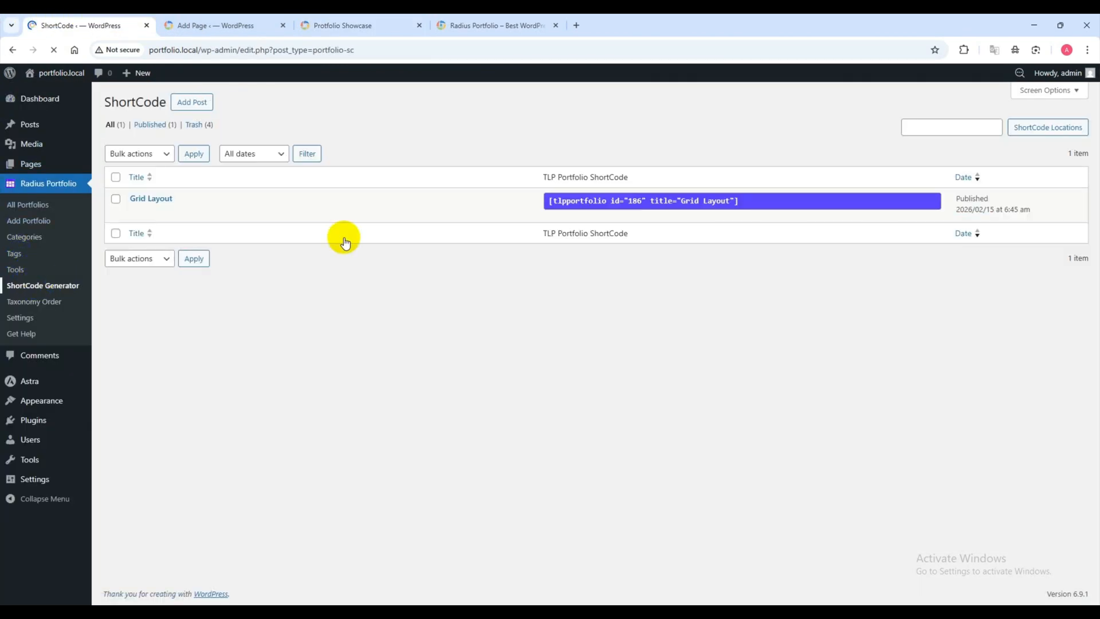
pyautogui.click(189, 102)
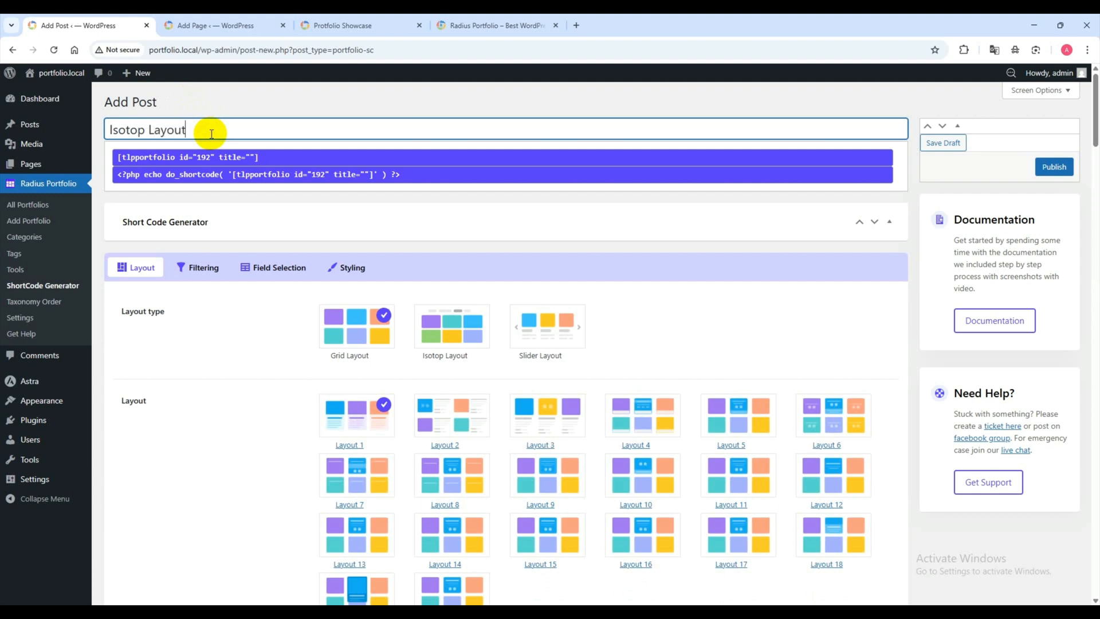
pyautogui.click(212, 105)
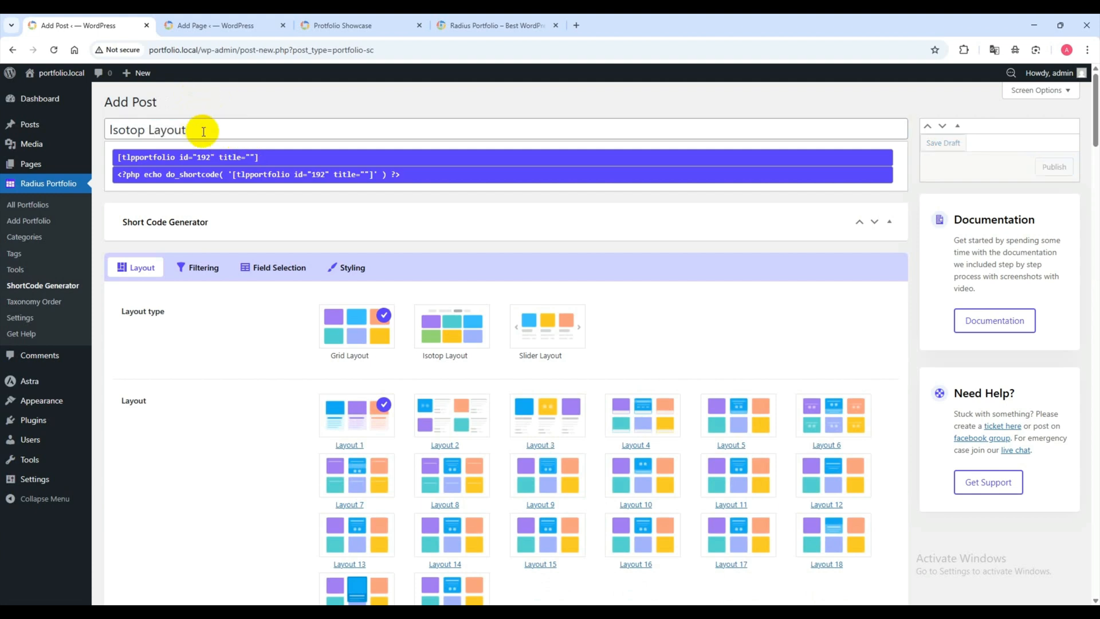
pyautogui.click(435, 344)
pyautogui.scroll(-2, 323, 308)
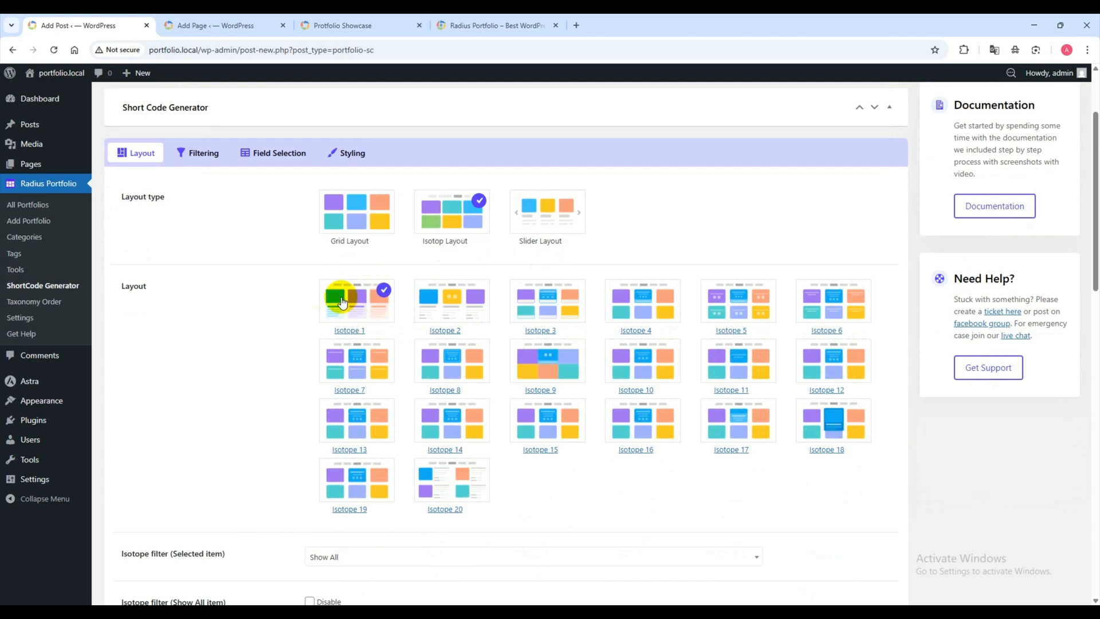
# Examine the Isotop layout's settings and preview, testing its Graphic Design category filter.
pyautogui.scroll(-18, 408, 307)
pyautogui.click(416, 300)
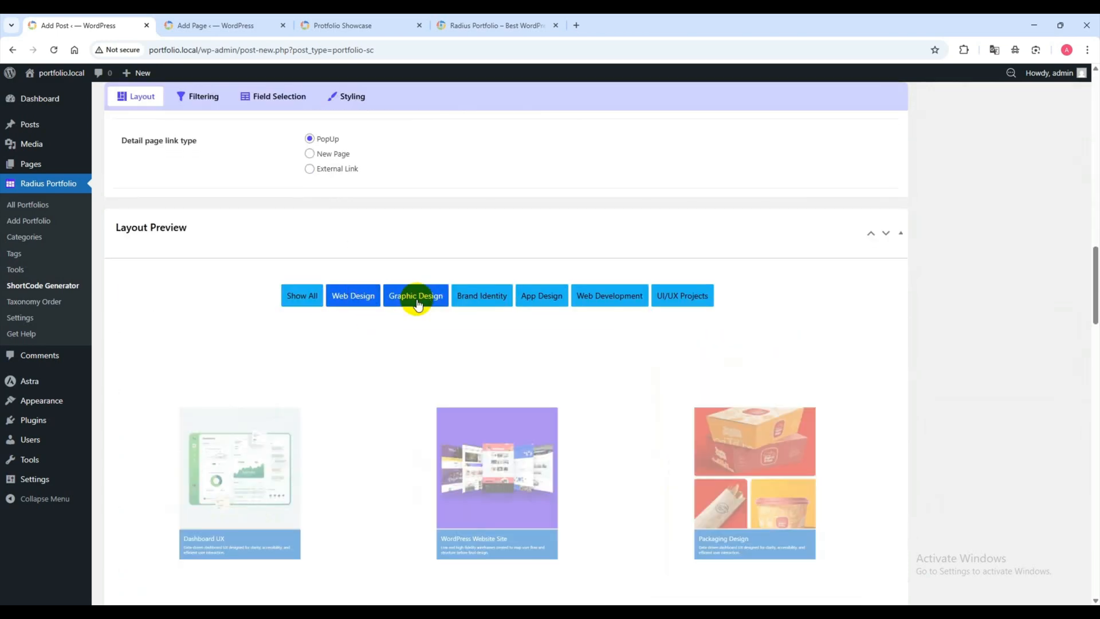
pyautogui.scroll(-6, 449, 439)
pyautogui.scroll(13, 213, 319)
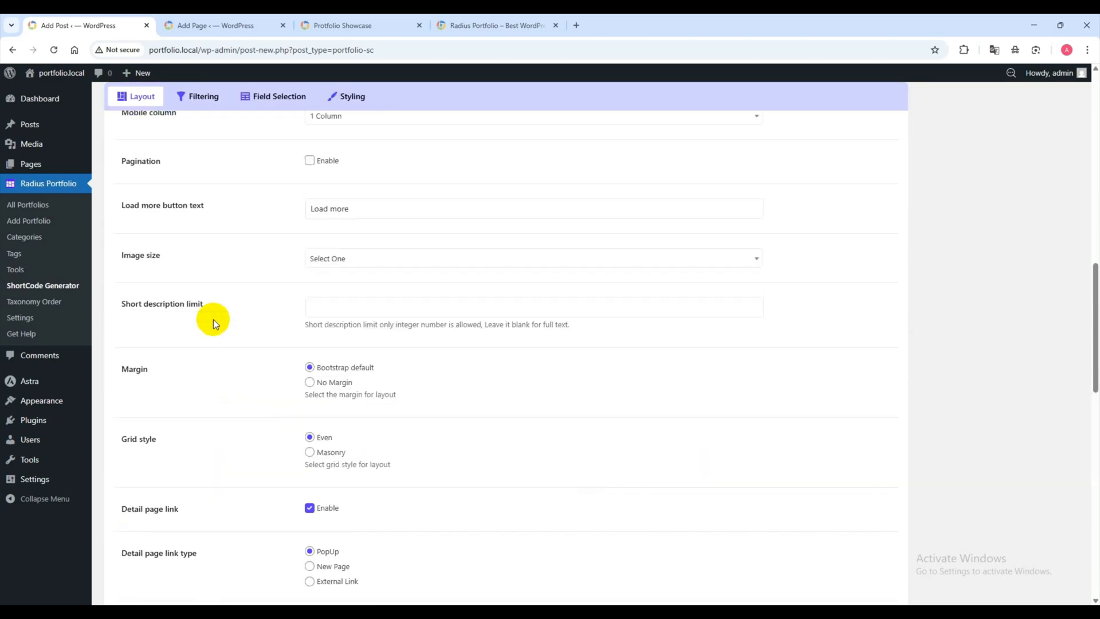
pyautogui.scroll(10, 213, 318)
pyautogui.scroll(-3, 132, 343)
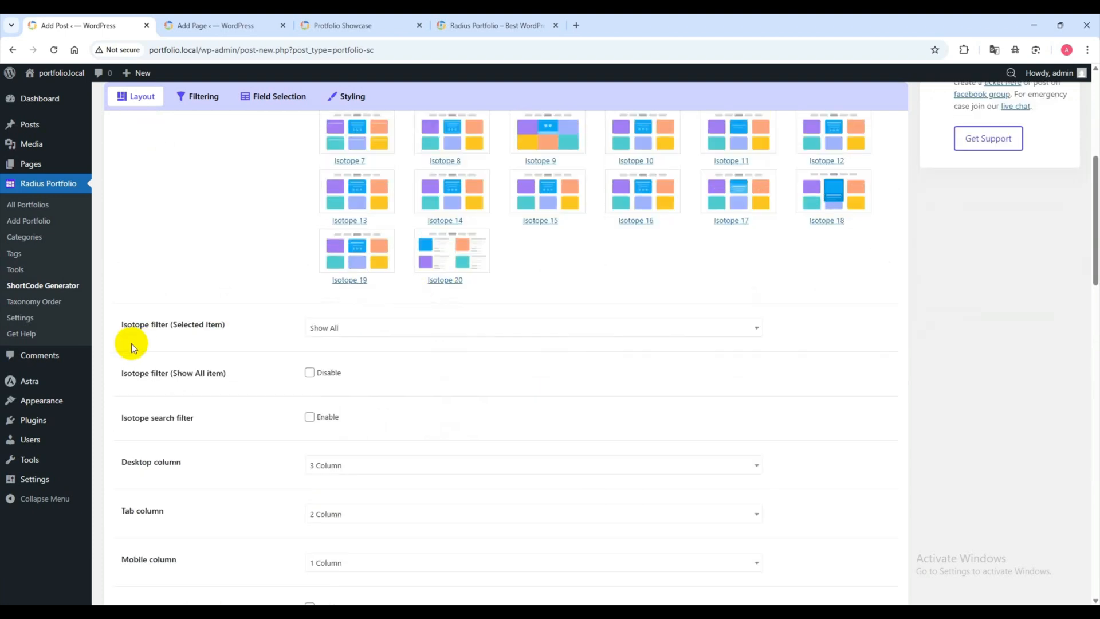
# Try disabling the Show All item of the Isotope filter, check the layout preview, and restore the item.
pyautogui.click(343, 331)
pyautogui.click(118, 373)
pyautogui.scroll(-1, 220, 329)
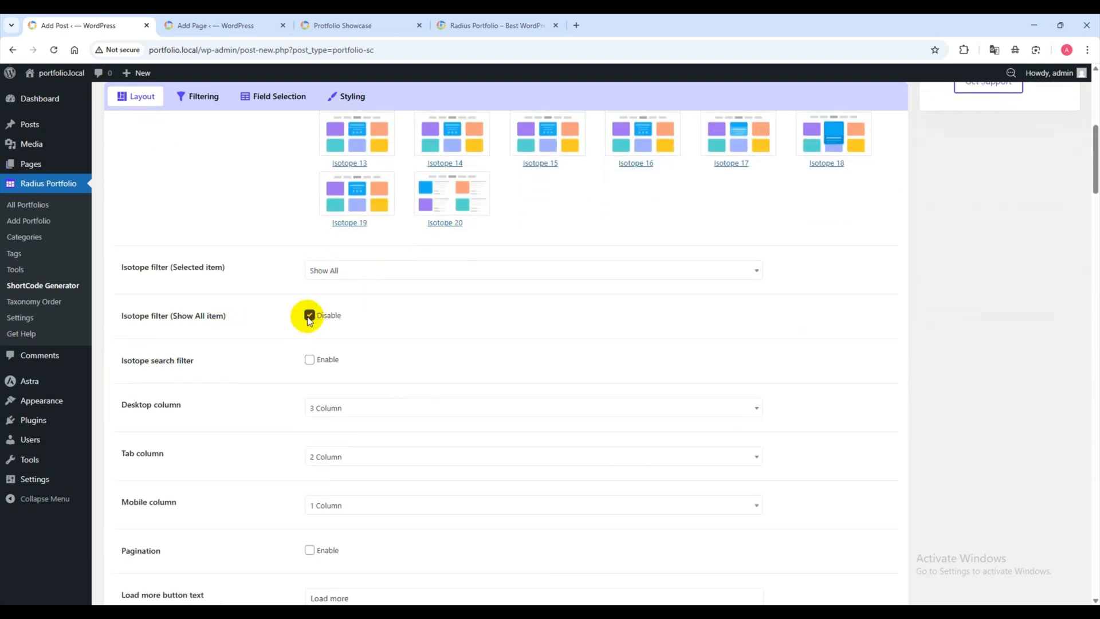
pyautogui.scroll(-13, 307, 344)
pyautogui.scroll(10, 320, 361)
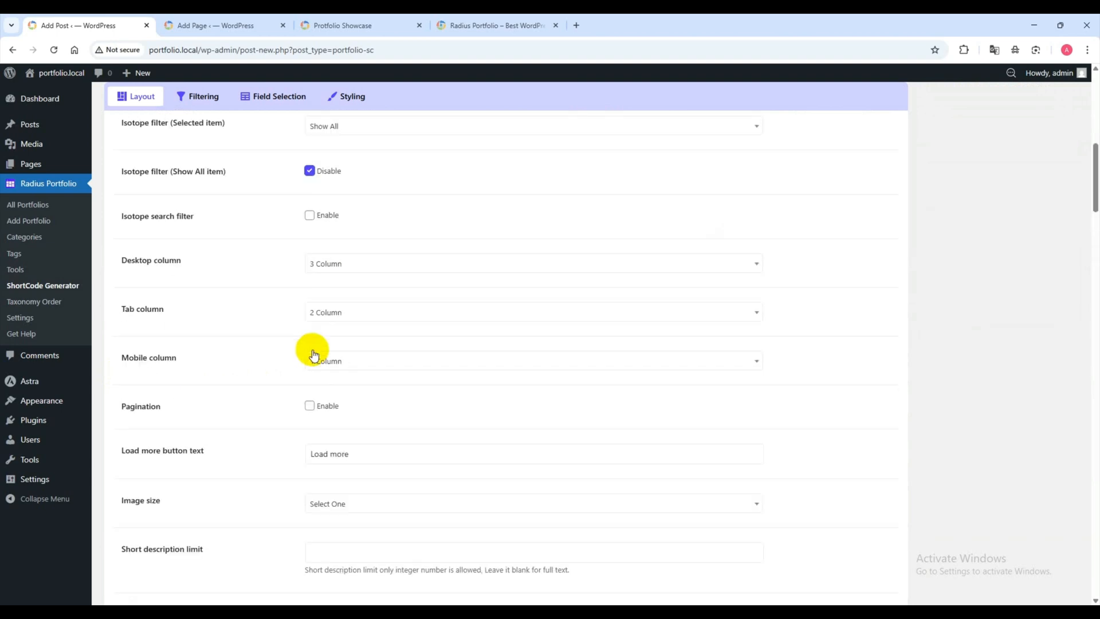
pyautogui.scroll(1, 314, 355)
pyautogui.click(309, 201)
# Enable the Isotope search filter and check it against the layout preview, keeping the desktop column setting.
pyautogui.click(310, 244)
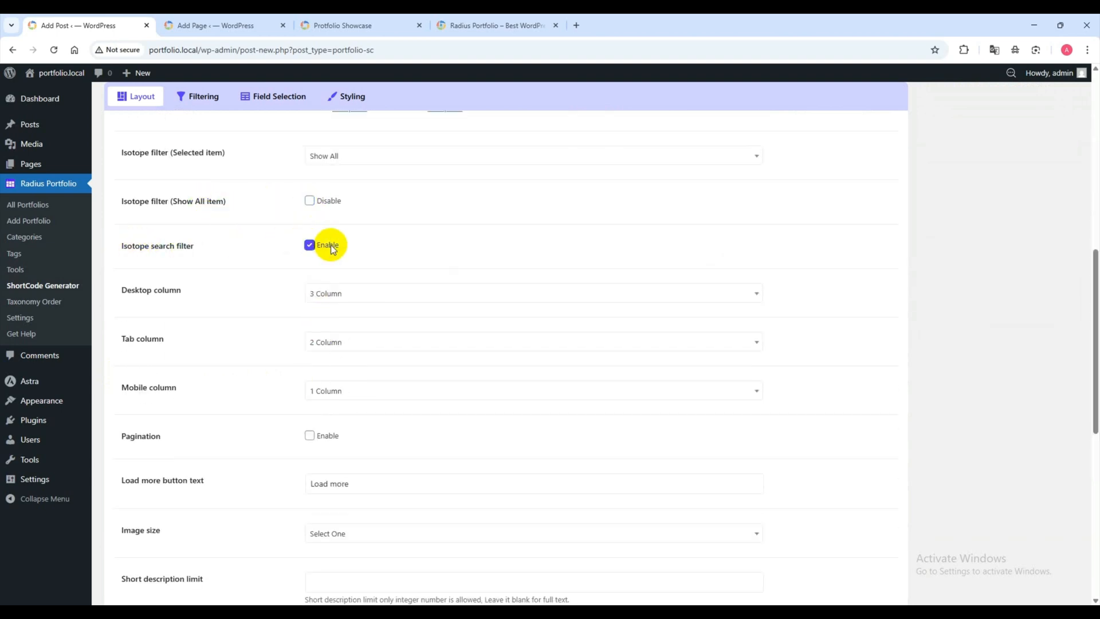
pyautogui.scroll(-10, 452, 333)
pyautogui.scroll(11, 457, 345)
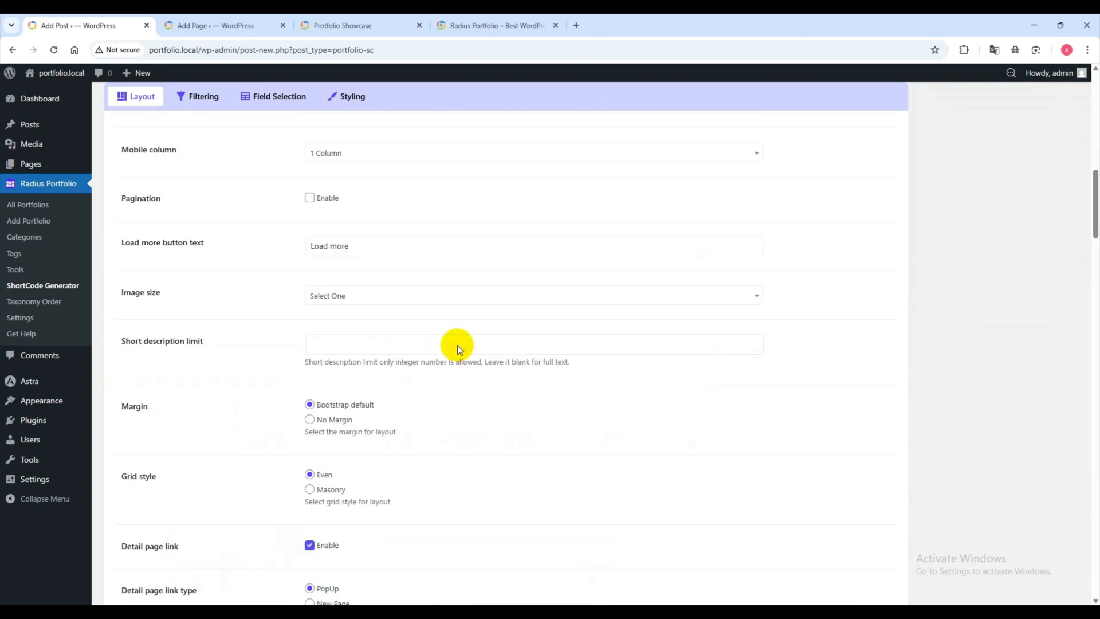
pyautogui.scroll(-1, 389, 343)
pyautogui.click(319, 300)
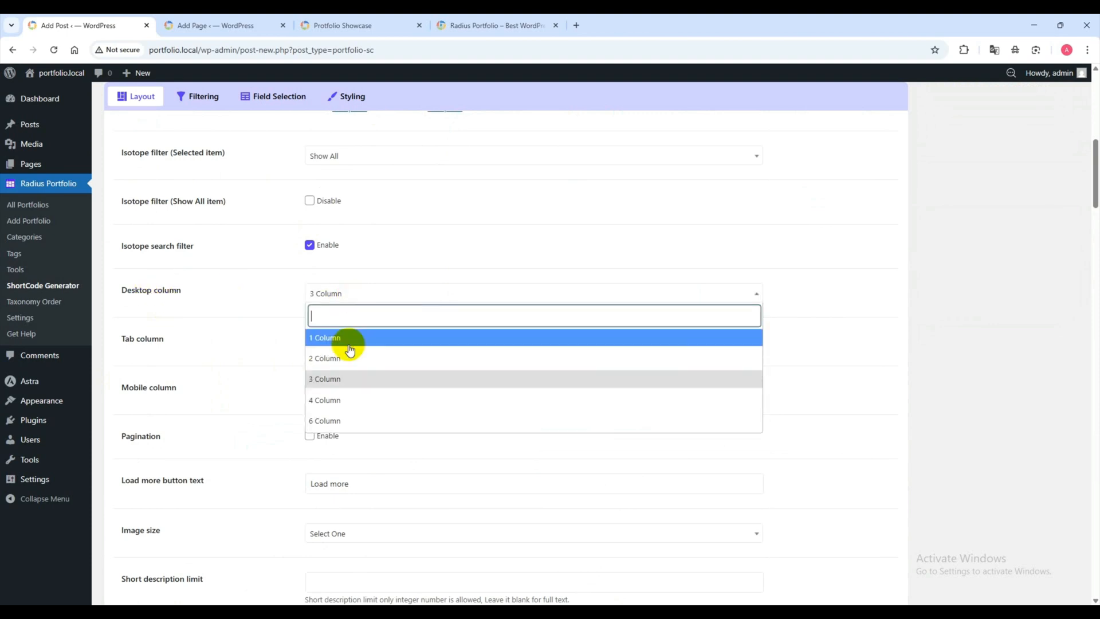
pyautogui.click(356, 292)
# Enable pagination for the Isotop Layout shortcode and set it to display 6 items per page.
pyautogui.scroll(-2, 183, 346)
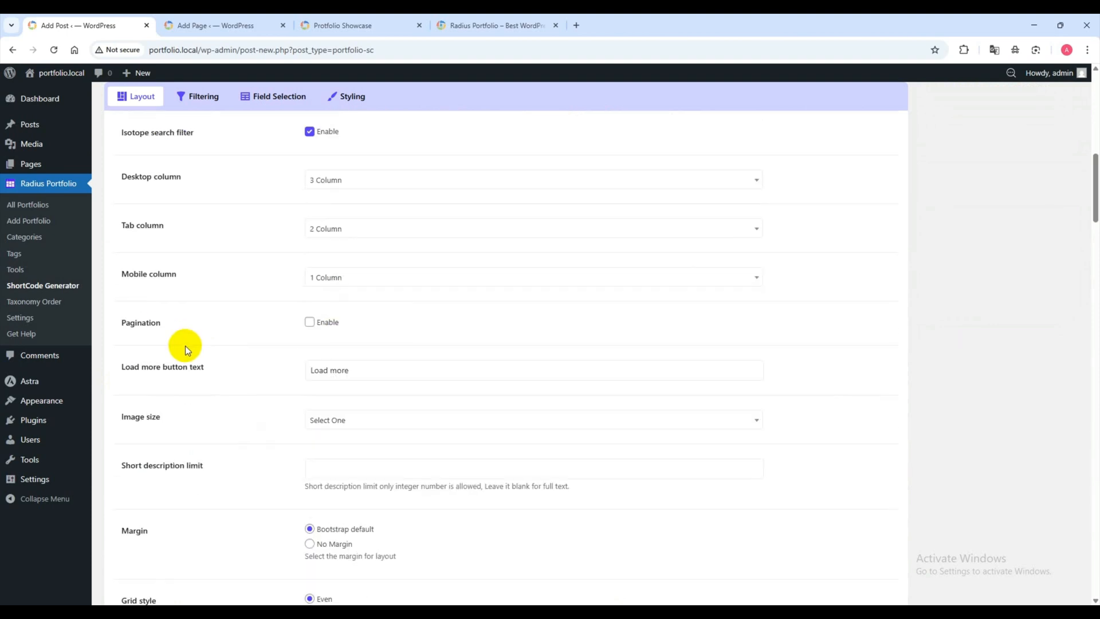
pyautogui.click(309, 321)
pyautogui.scroll(-15, 344, 366)
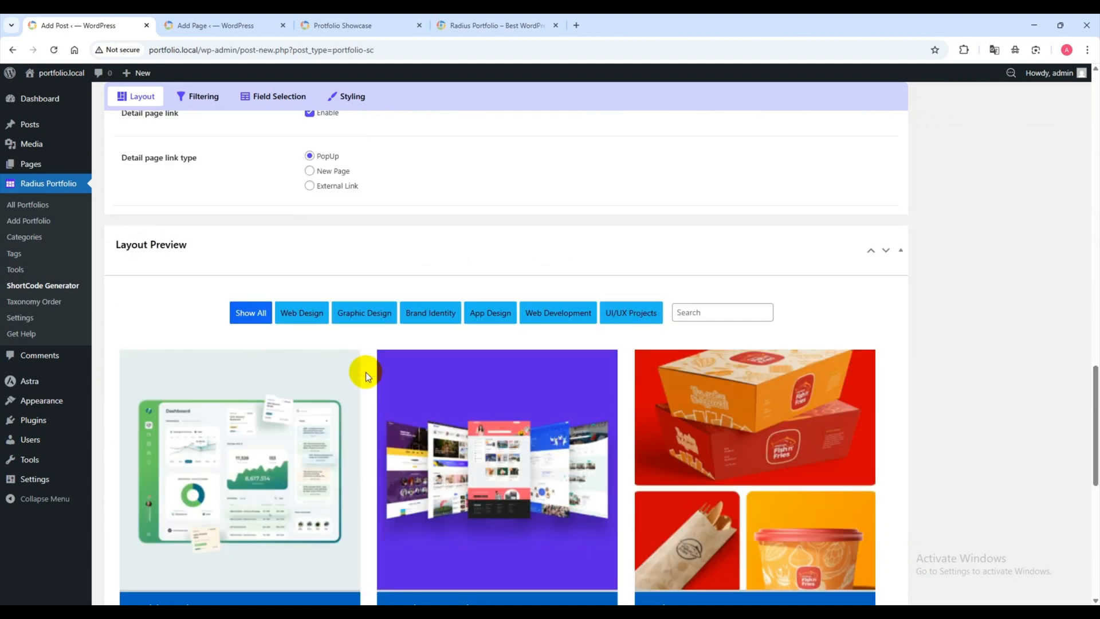
pyautogui.scroll(13, 245, 393)
pyautogui.press('Tab')
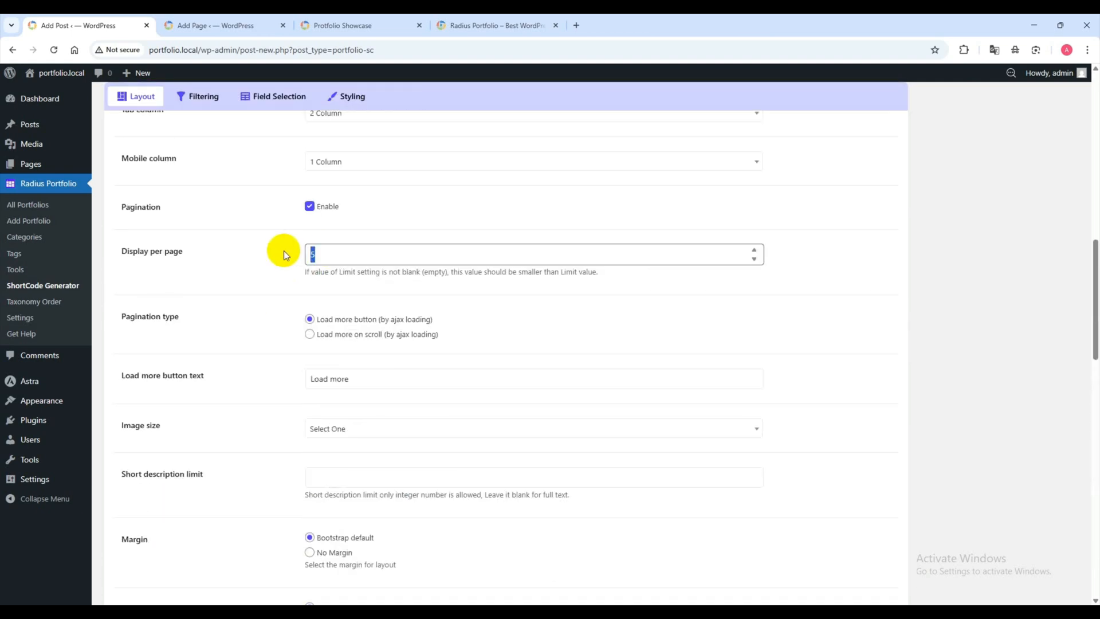
pyautogui.write('6')
pyautogui.click(256, 273)
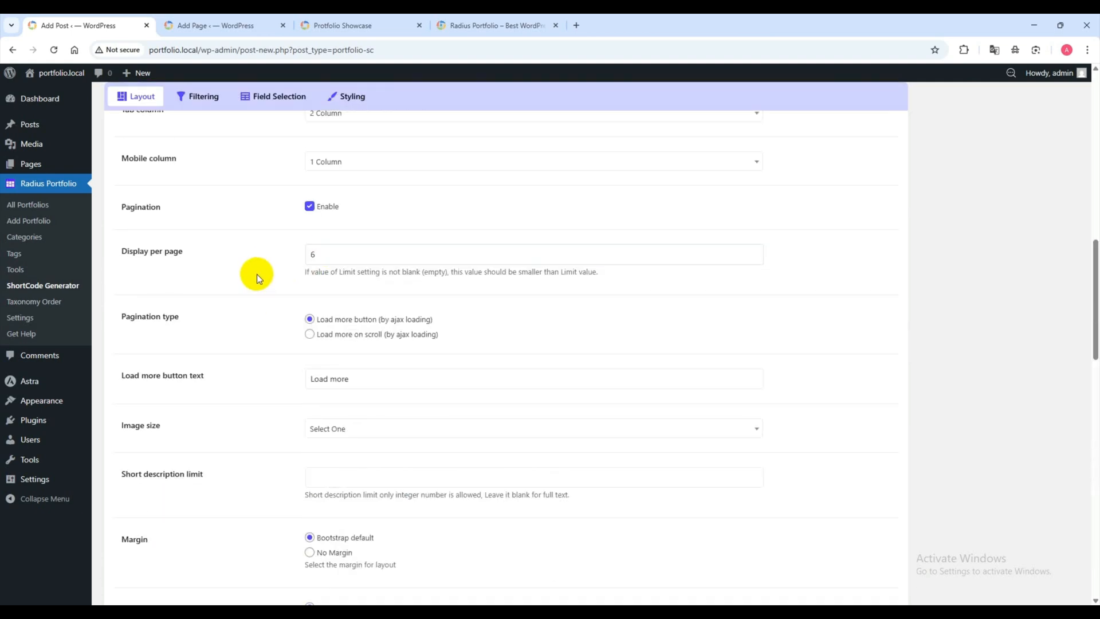
# Set the image size to Large (1024*1024) and check the portfolio items in the layout preview.
pyautogui.scroll(-1, 361, 340)
pyautogui.click(348, 331)
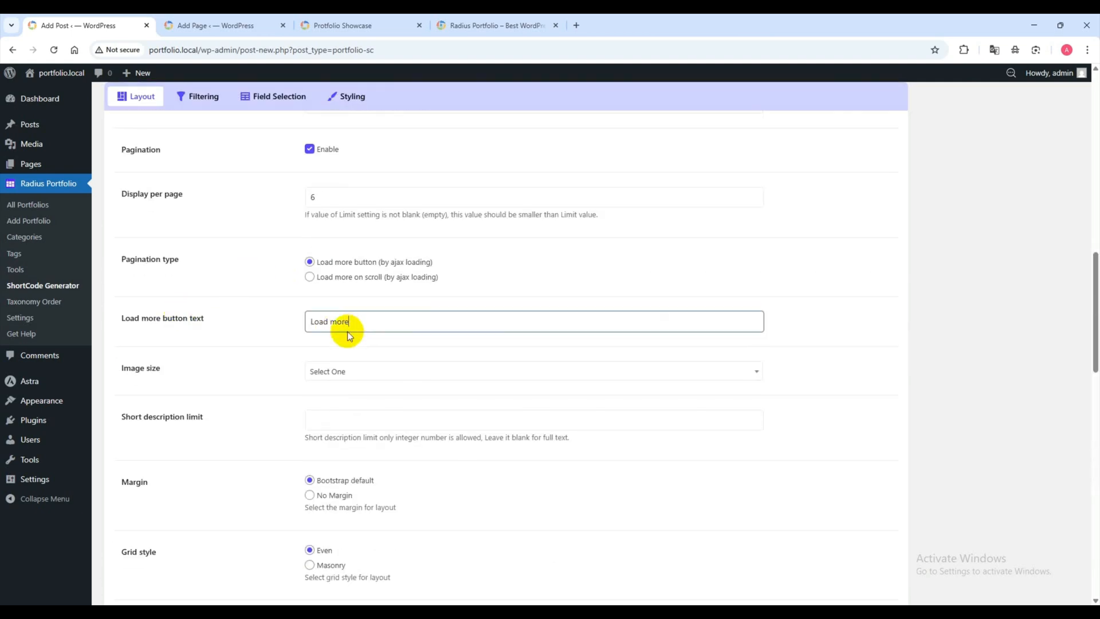
pyautogui.click(307, 369)
pyautogui.click(351, 498)
pyautogui.scroll(-1, 338, 413)
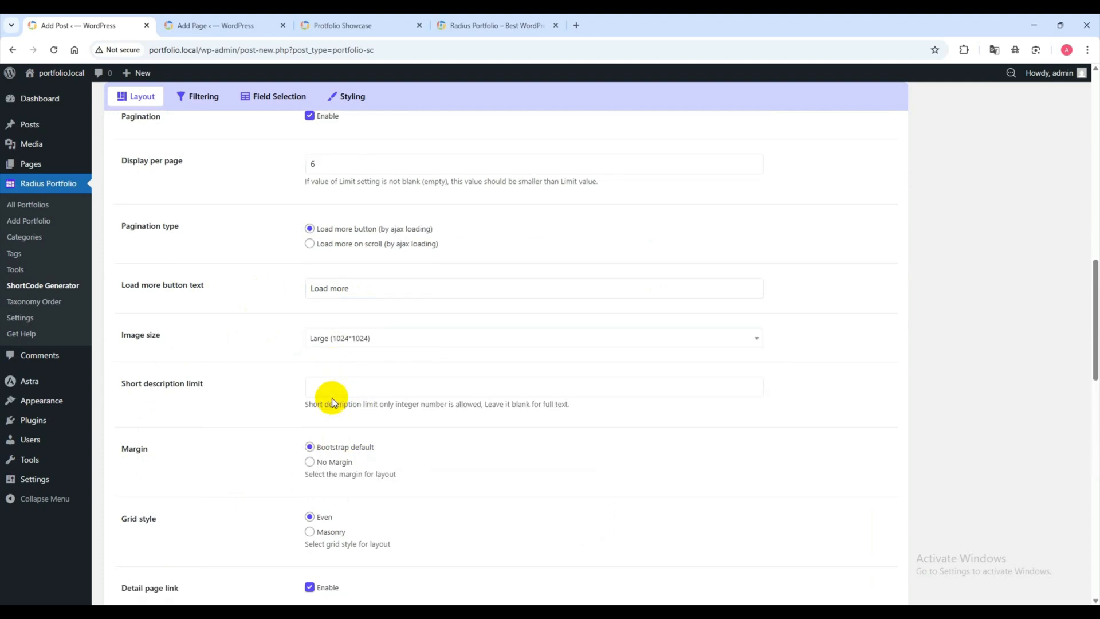
pyautogui.scroll(-11, 332, 397)
pyautogui.scroll(1, 380, 430)
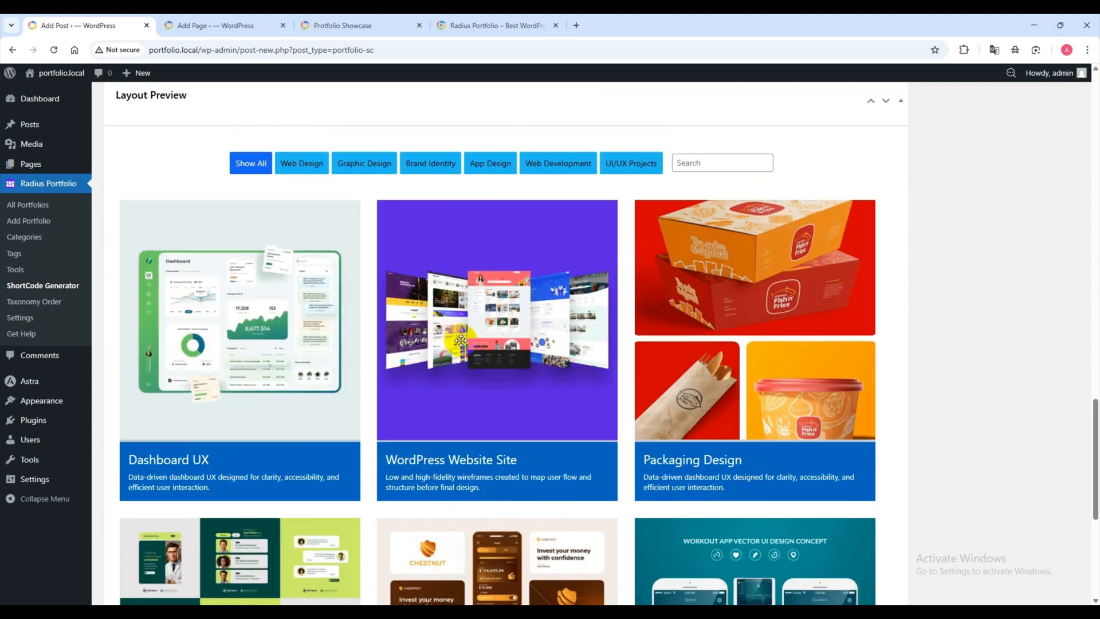
# Look through the shortcode's filtering options, such as include, exclude, limit, categories and tags.
pyautogui.scroll(20, 461, 341)
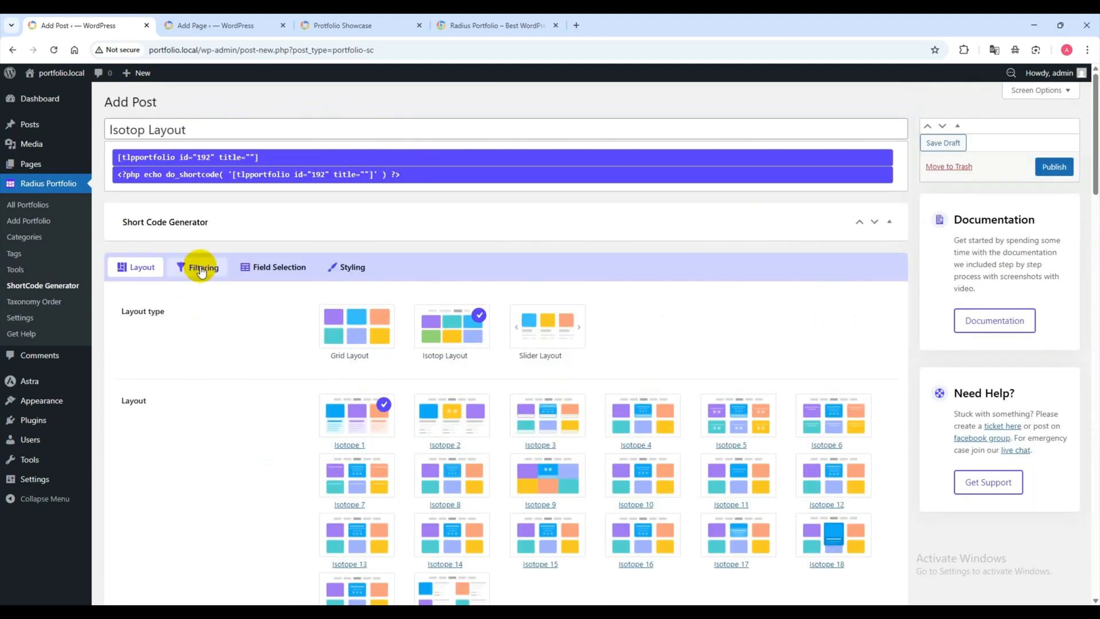
pyautogui.click(201, 268)
pyautogui.scroll(-3, 246, 373)
pyautogui.scroll(1, 270, 286)
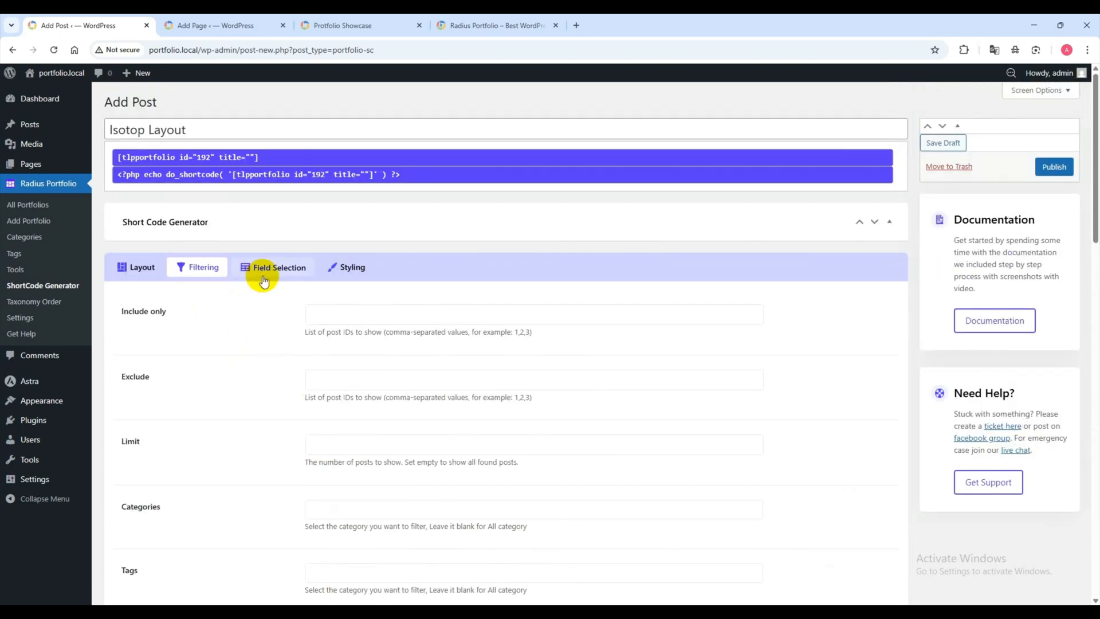
# Exclude Tools from the shortcode's displayed fields and check the layout preview.
pyautogui.click(269, 266)
pyautogui.scroll(-5, 342, 504)
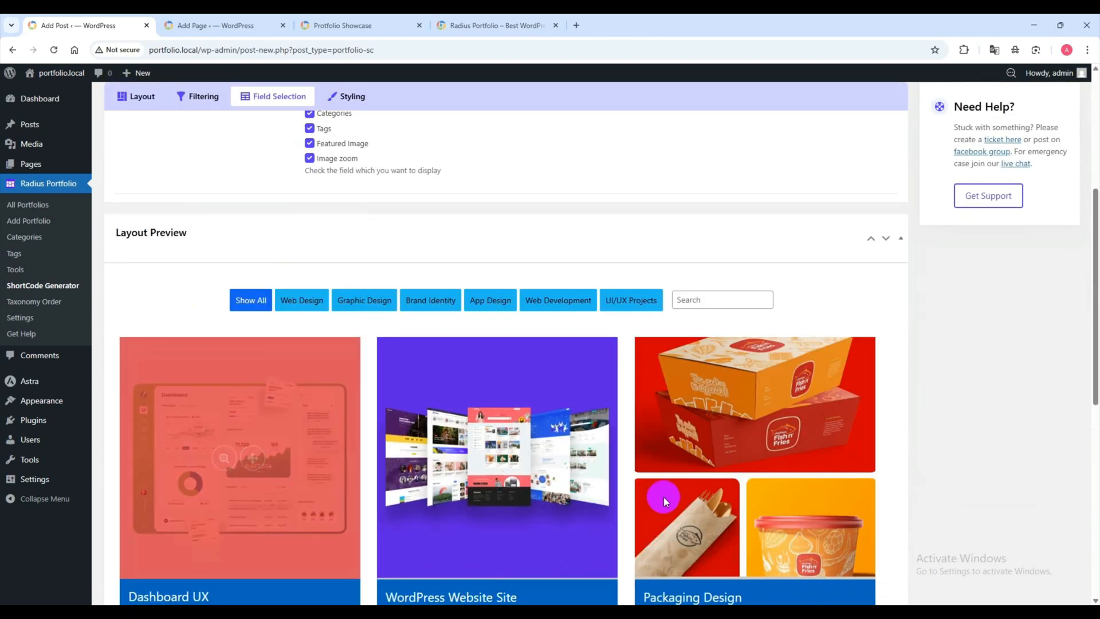
pyautogui.scroll(-4, 410, 405)
pyautogui.scroll(7, 321, 397)
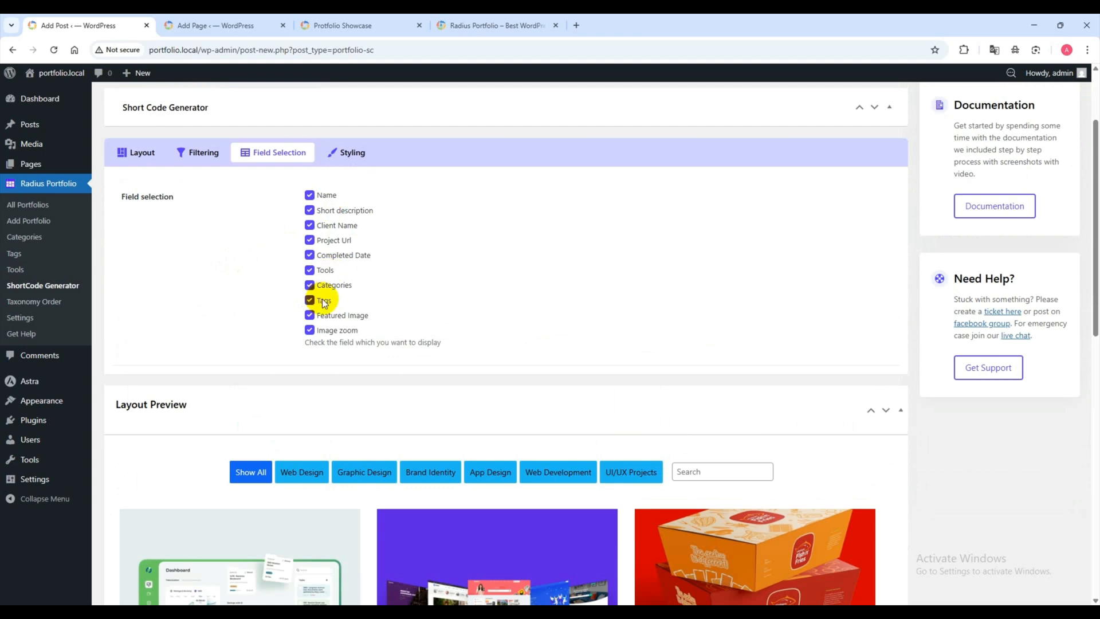
pyautogui.click(309, 273)
pyautogui.scroll(-5, 312, 289)
pyautogui.scroll(5, 306, 288)
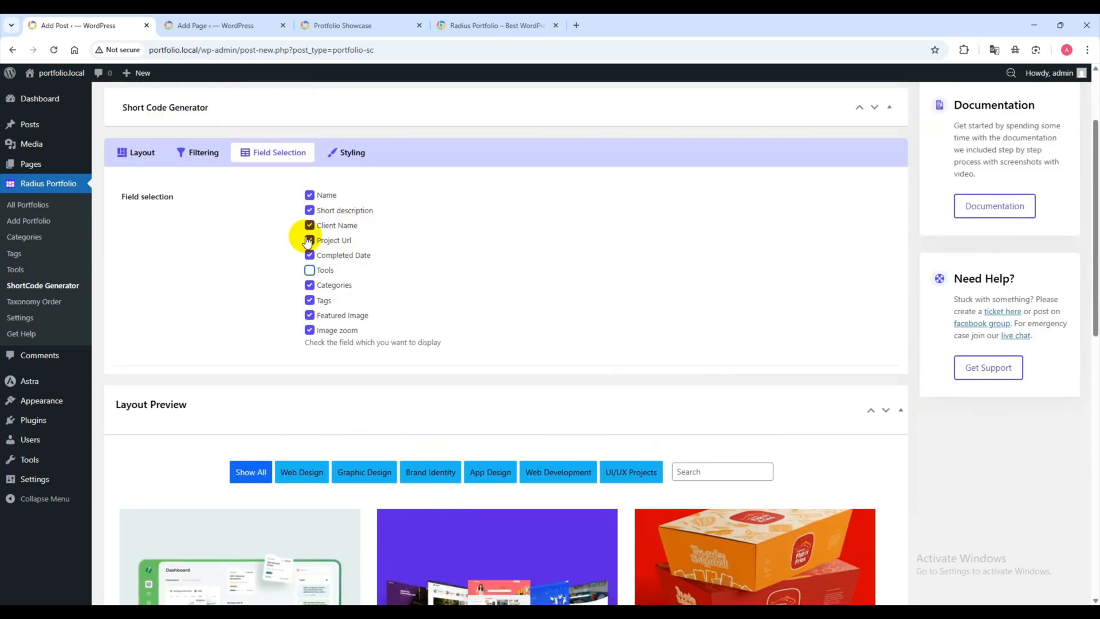
# Set the Isotope counter tooltip background color to blue #1e73be in the styling options and check the preview.
pyautogui.scroll(1, 332, 224)
pyautogui.click(357, 204)
pyautogui.scroll(-4, 364, 204)
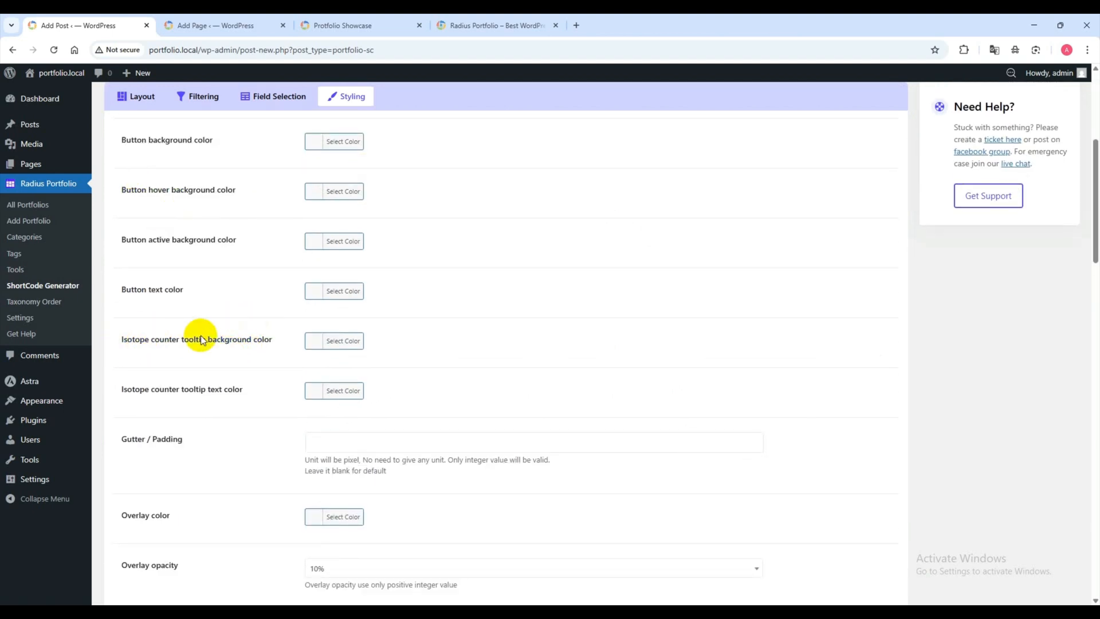
pyautogui.click(318, 342)
pyautogui.click(402, 496)
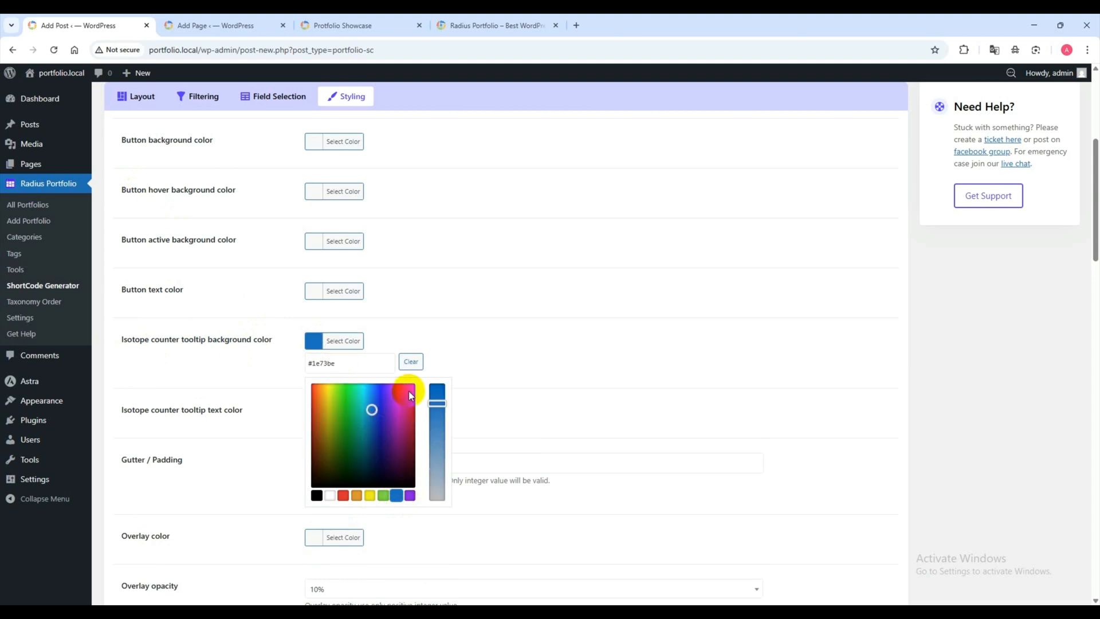
pyautogui.scroll(-15, 412, 387)
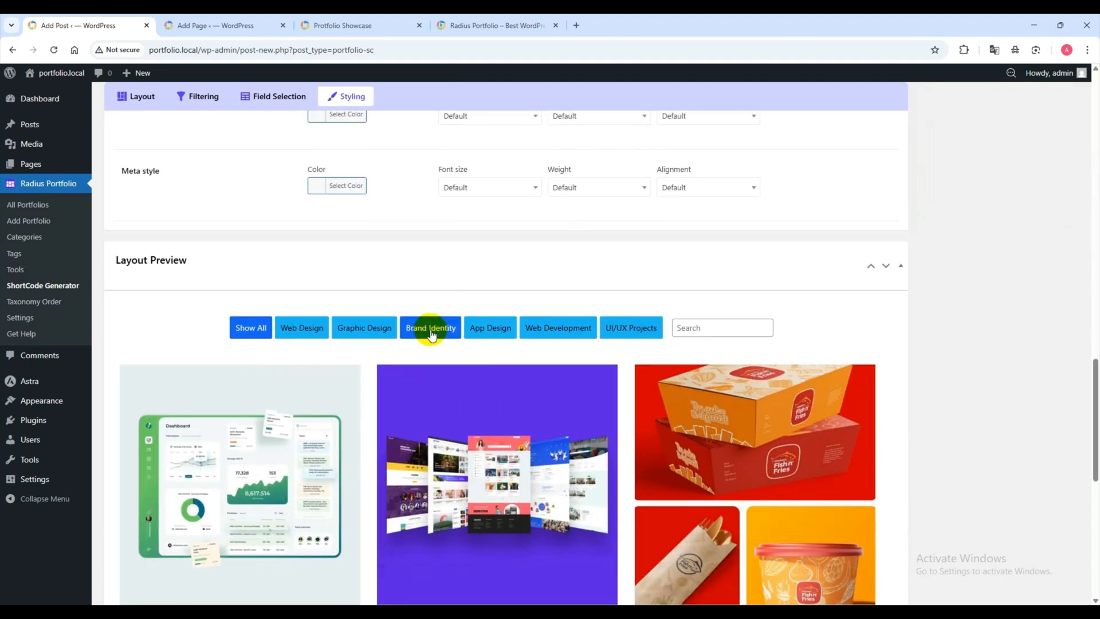
pyautogui.scroll(13, 319, 325)
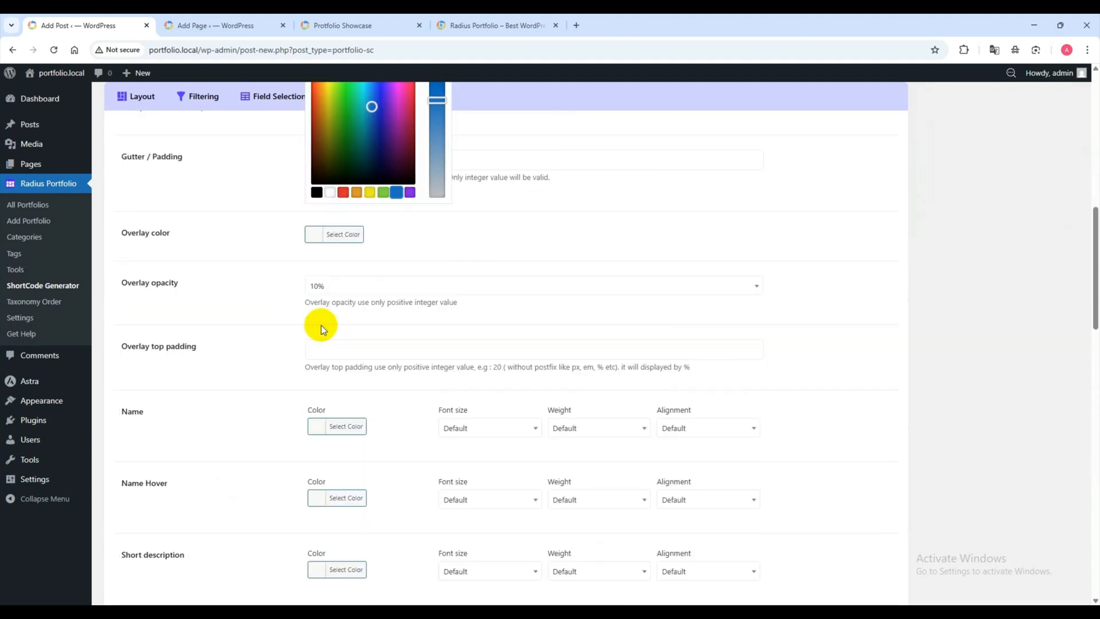
pyautogui.click(255, 312)
# Test the Web Design and Show All category filters in the layout preview.
pyautogui.click(310, 234)
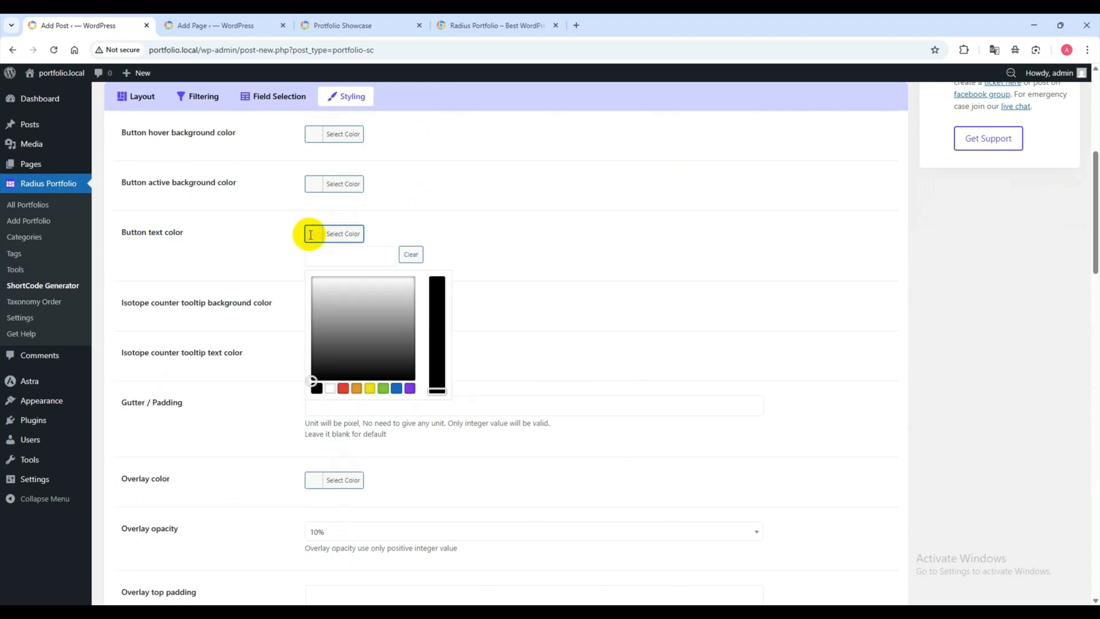
pyautogui.click(258, 241)
pyautogui.scroll(-17, 281, 303)
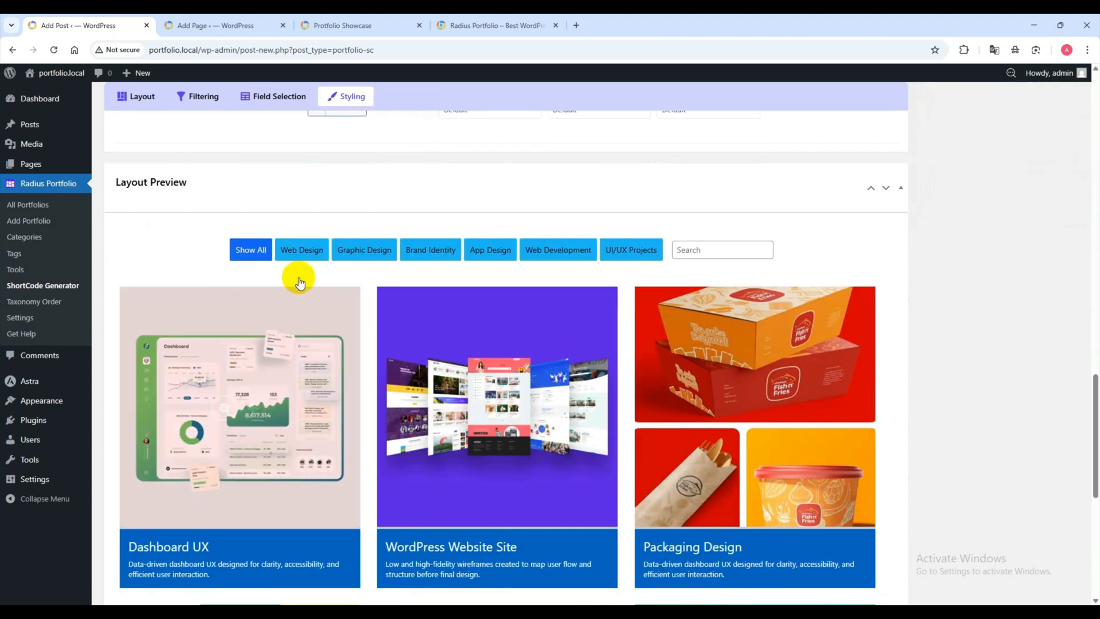
pyautogui.click(288, 254)
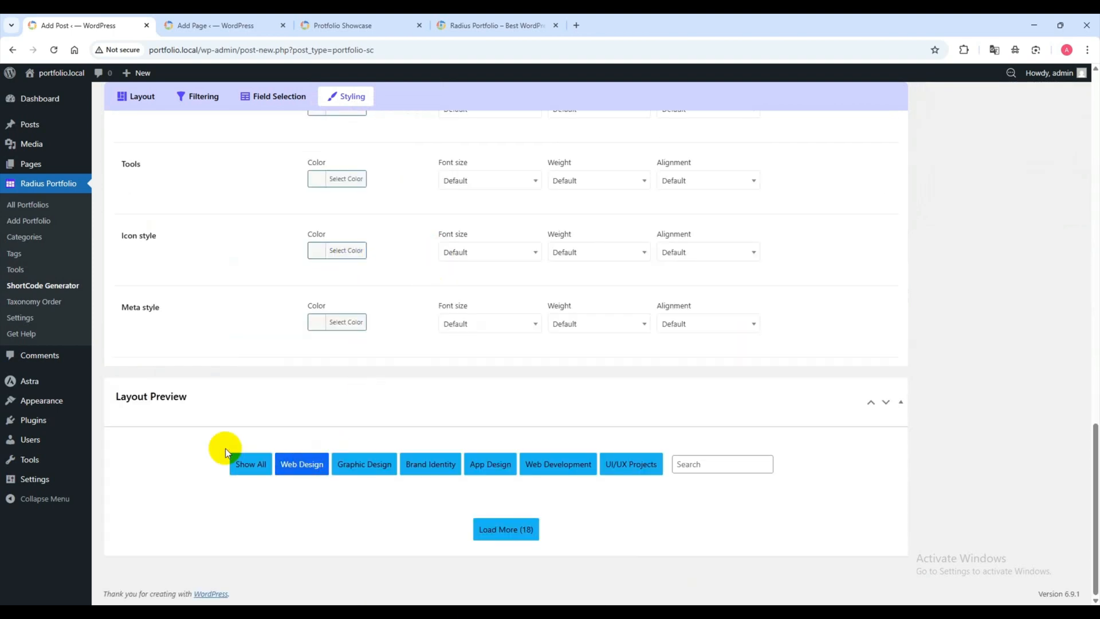
pyautogui.click(245, 461)
# Set the button background color to green and check the filter buttons in the layout preview.
pyautogui.scroll(10, 381, 263)
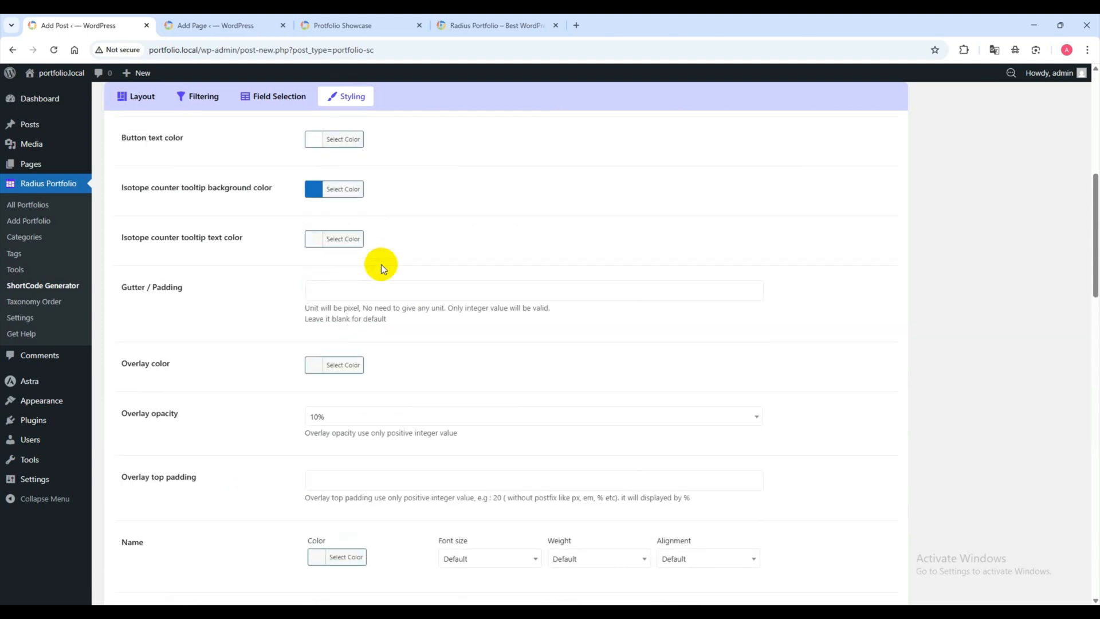
pyautogui.scroll(3, 380, 263)
pyautogui.scroll(2, 134, 330)
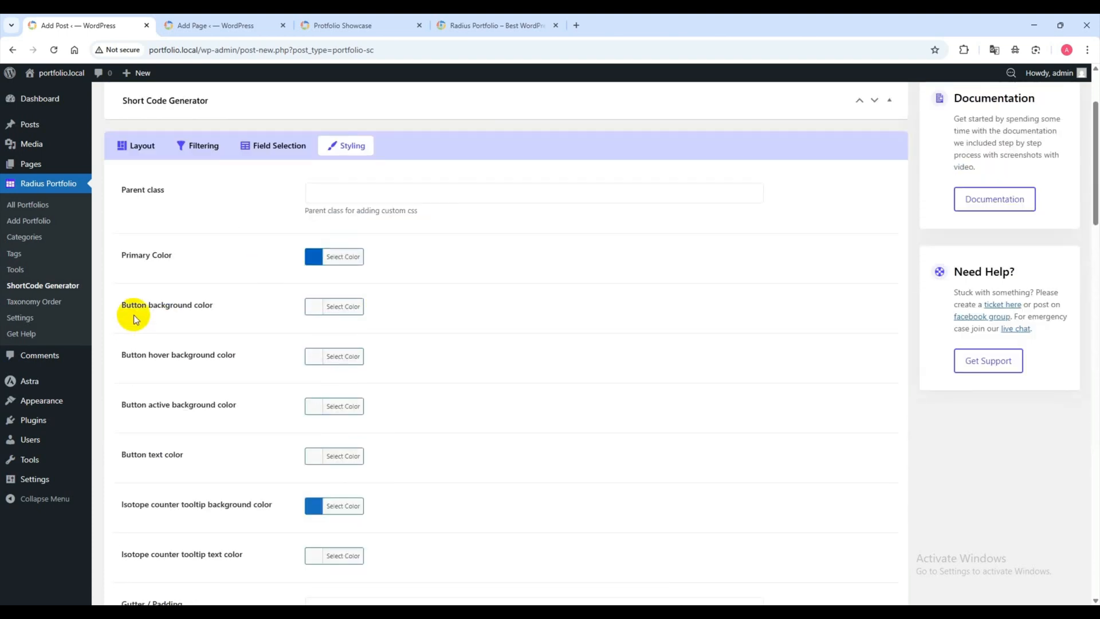
pyautogui.click(315, 307)
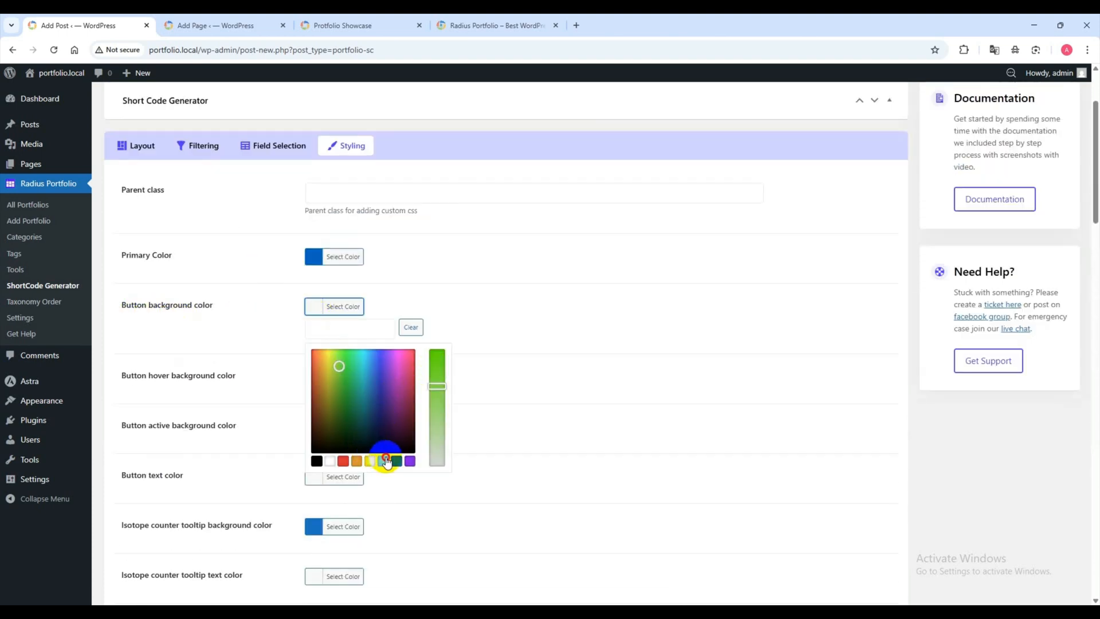
pyautogui.click(305, 304)
pyautogui.scroll(-20, 304, 305)
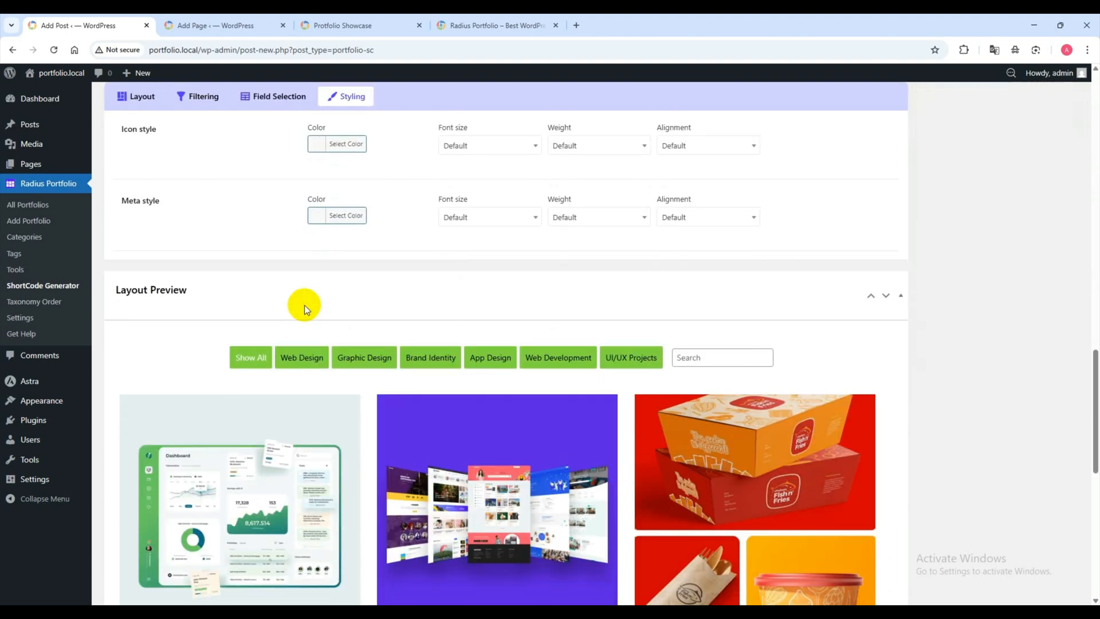
# Set the button text color to black and check the filter buttons in the layout preview.
pyautogui.scroll(15, 222, 329)
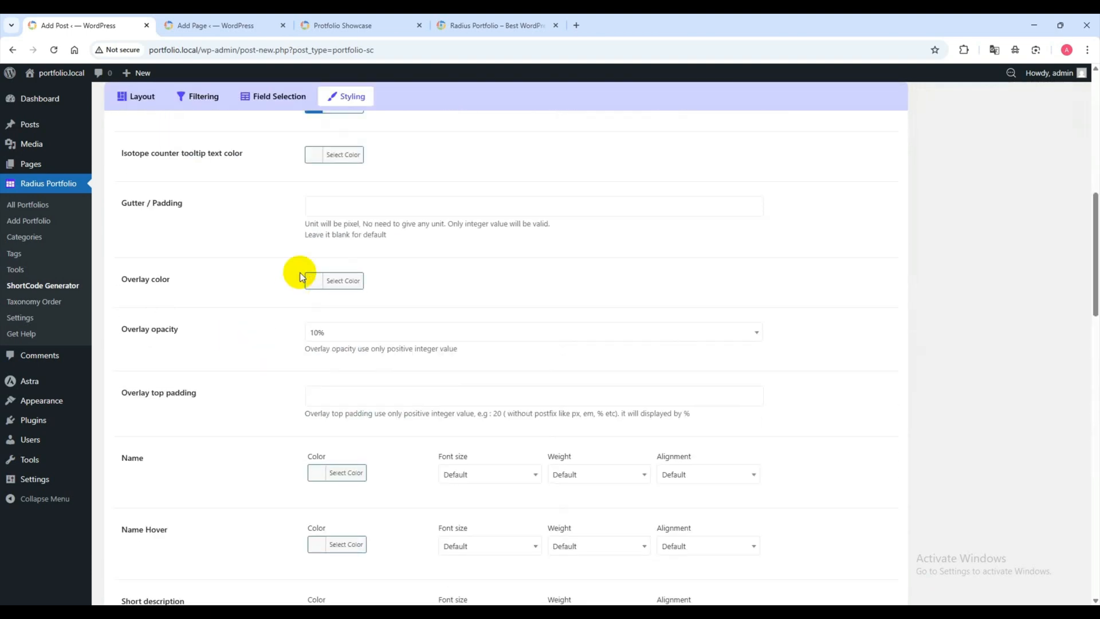
pyautogui.scroll(1, 180, 264)
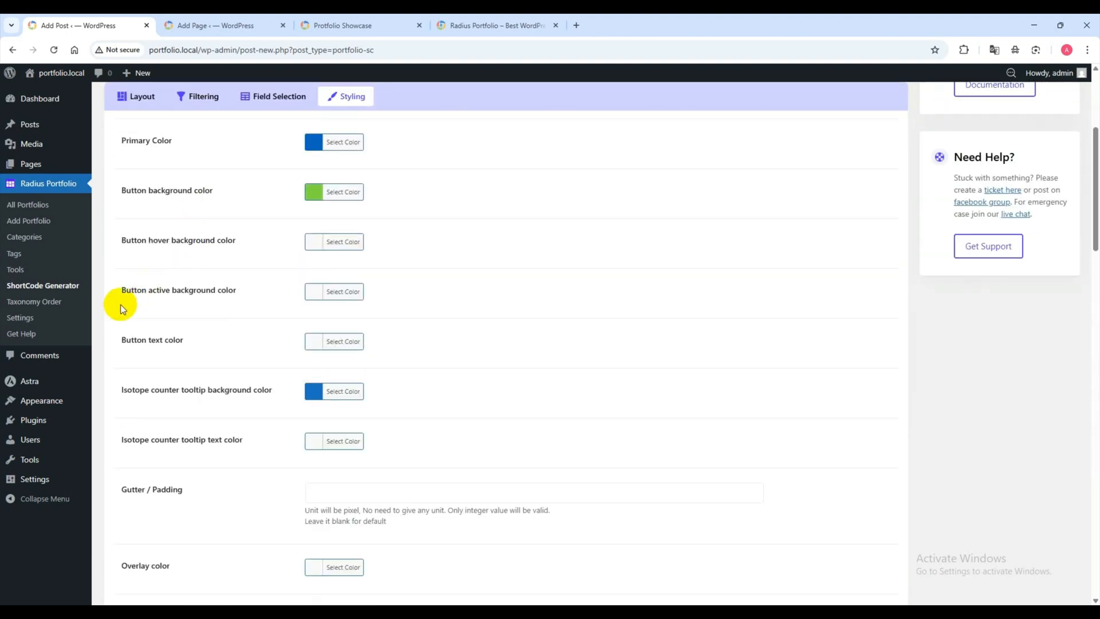
pyautogui.click(310, 345)
pyautogui.click(327, 464)
pyautogui.click(224, 335)
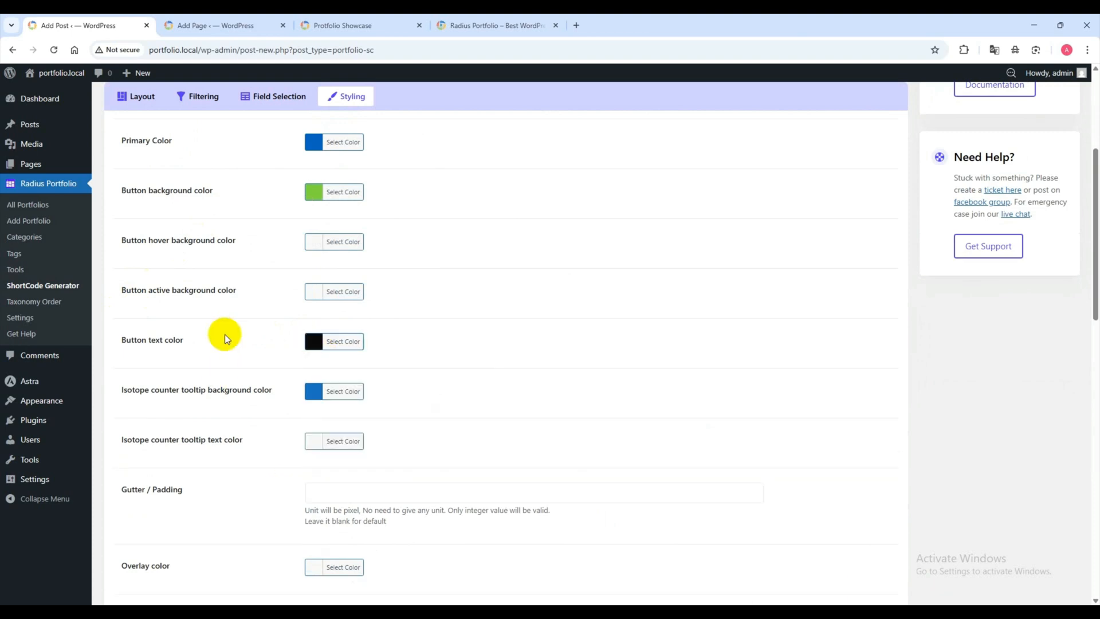
pyautogui.scroll(-10, 274, 323)
pyautogui.scroll(-4, 275, 320)
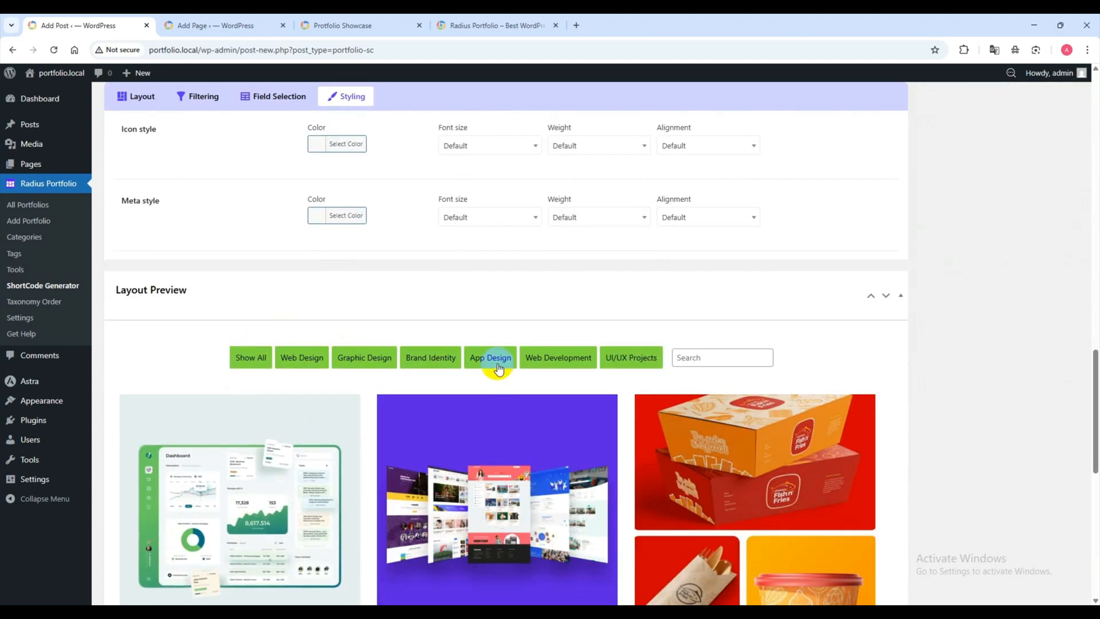
# Publish the Isotop Layout shortcode and copy its generated shortcode text.
pyautogui.scroll(9, 462, 354)
pyautogui.scroll(-2, 462, 354)
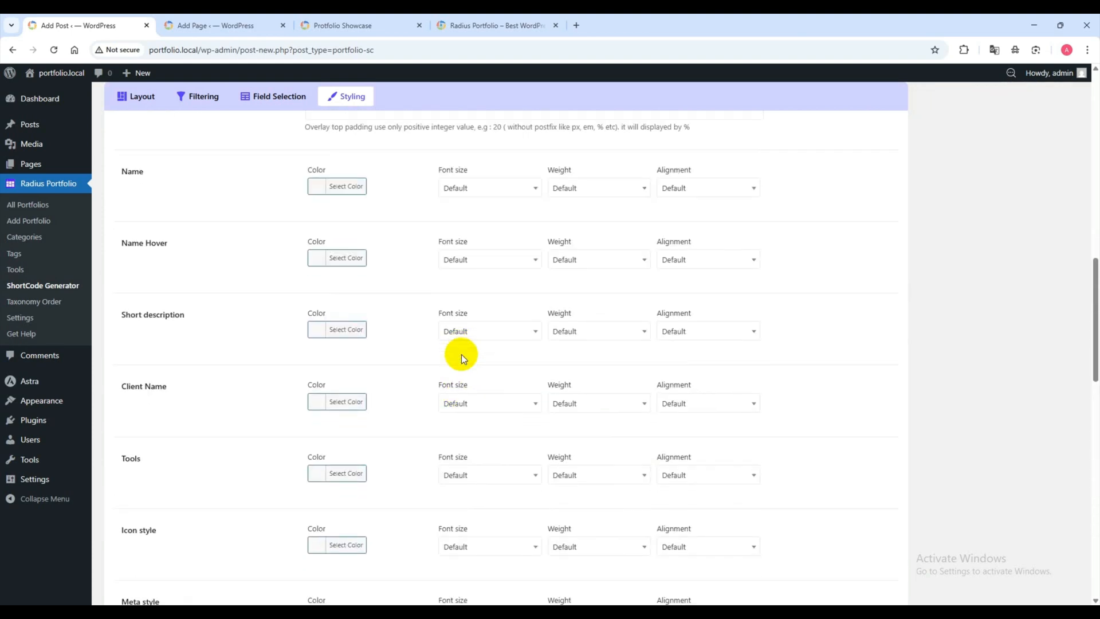
pyautogui.scroll(1, 461, 354)
pyautogui.scroll(-4, 468, 256)
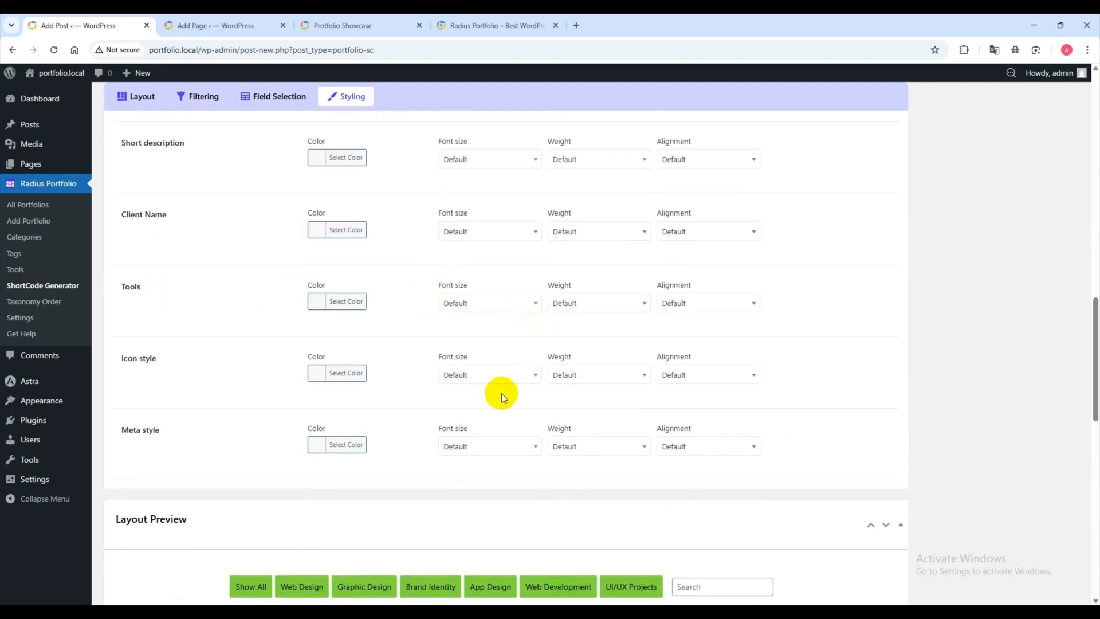
pyautogui.scroll(15, 521, 414)
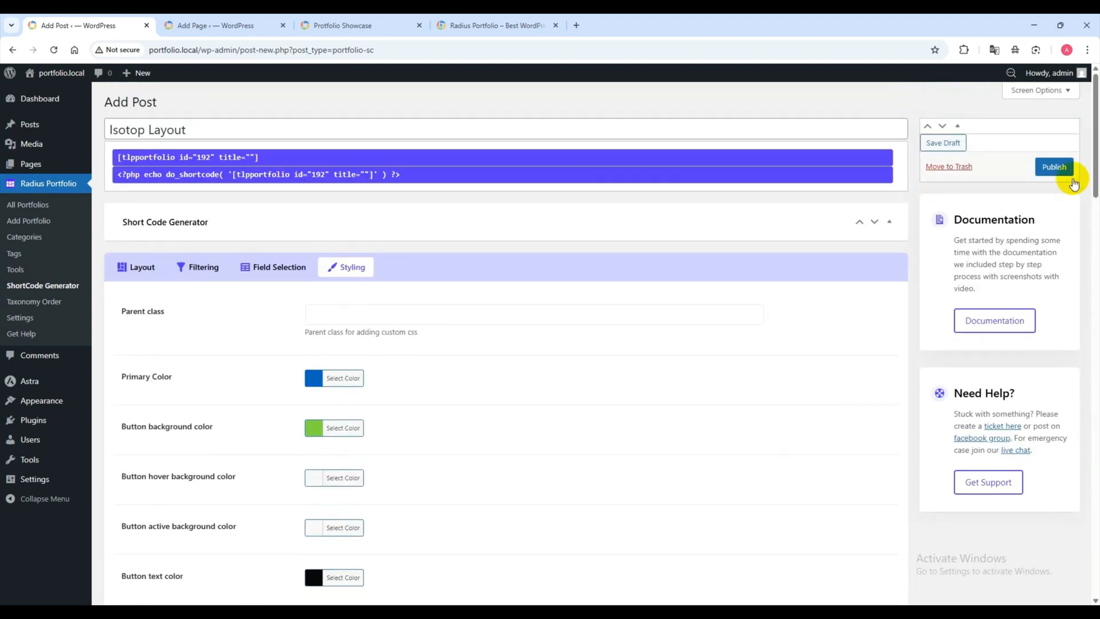
pyautogui.click(1067, 171)
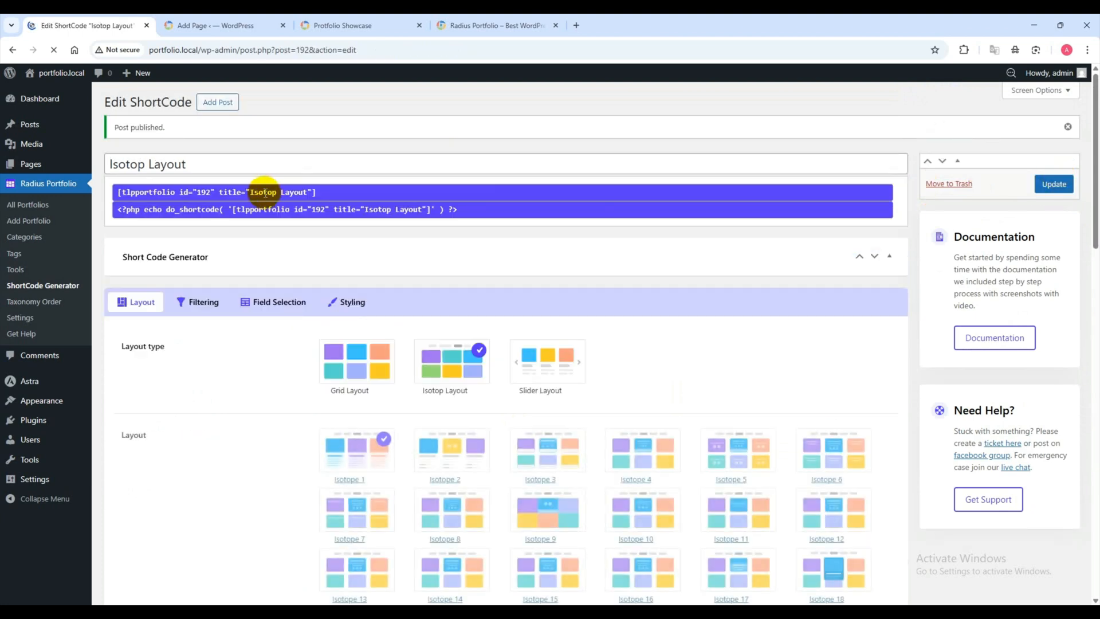
pyautogui.click(265, 193)
pyautogui.rightClick(265, 193)
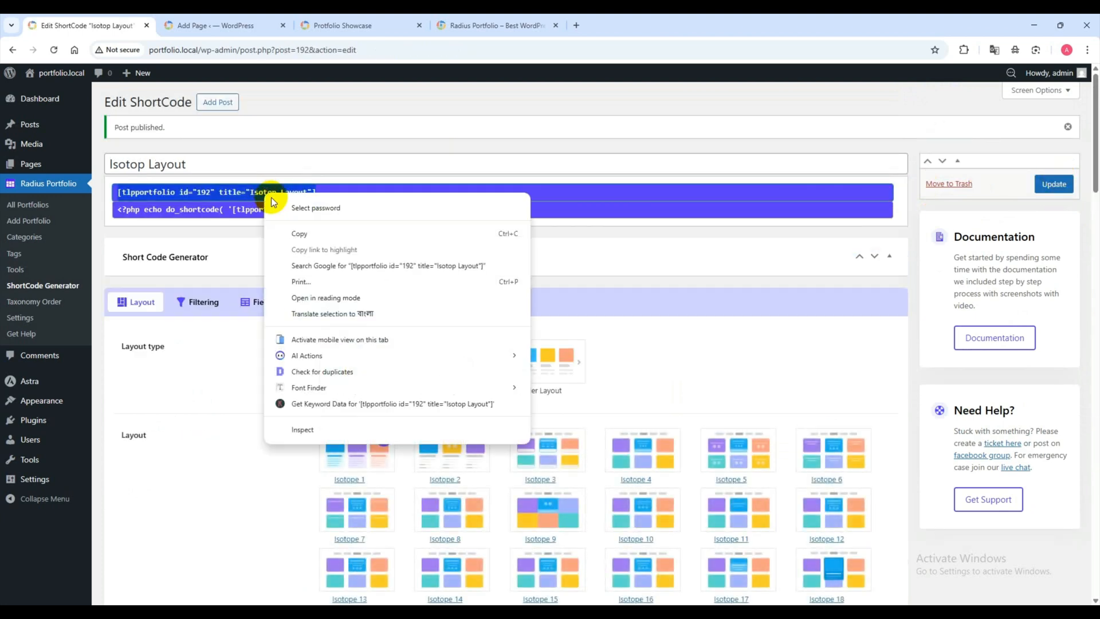
pyautogui.click(315, 234)
# On the Protfolio Showcase page, add a Shortcode block below the grid one containing [tlpportfolio id="192" title="Isotop Layout"] and save the page.
pyautogui.click(241, 21)
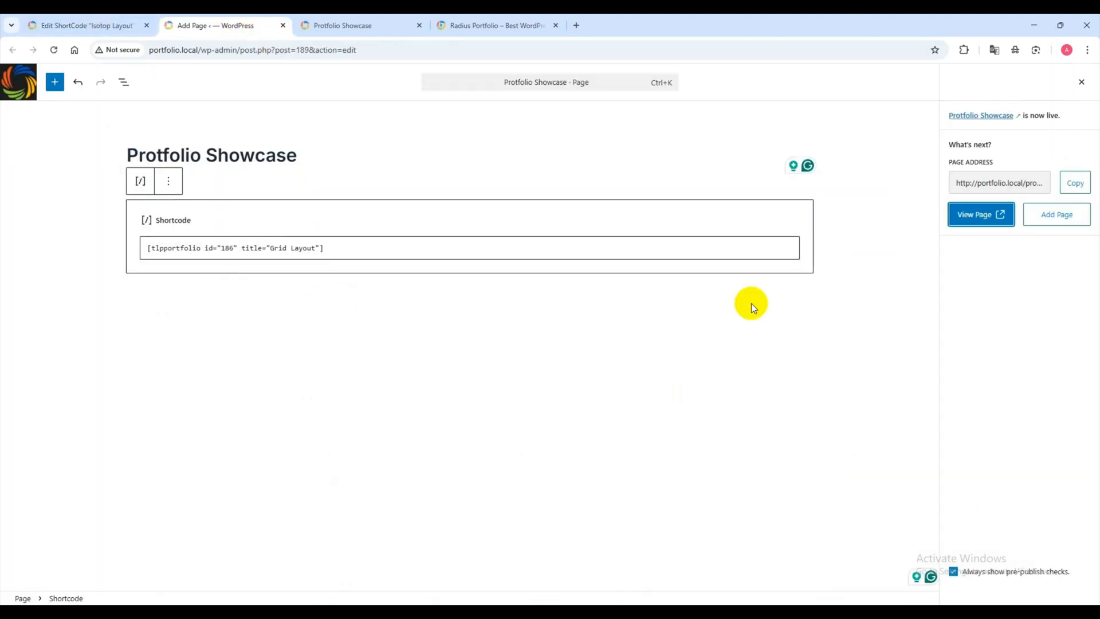
pyautogui.click(824, 287)
pyautogui.click(806, 281)
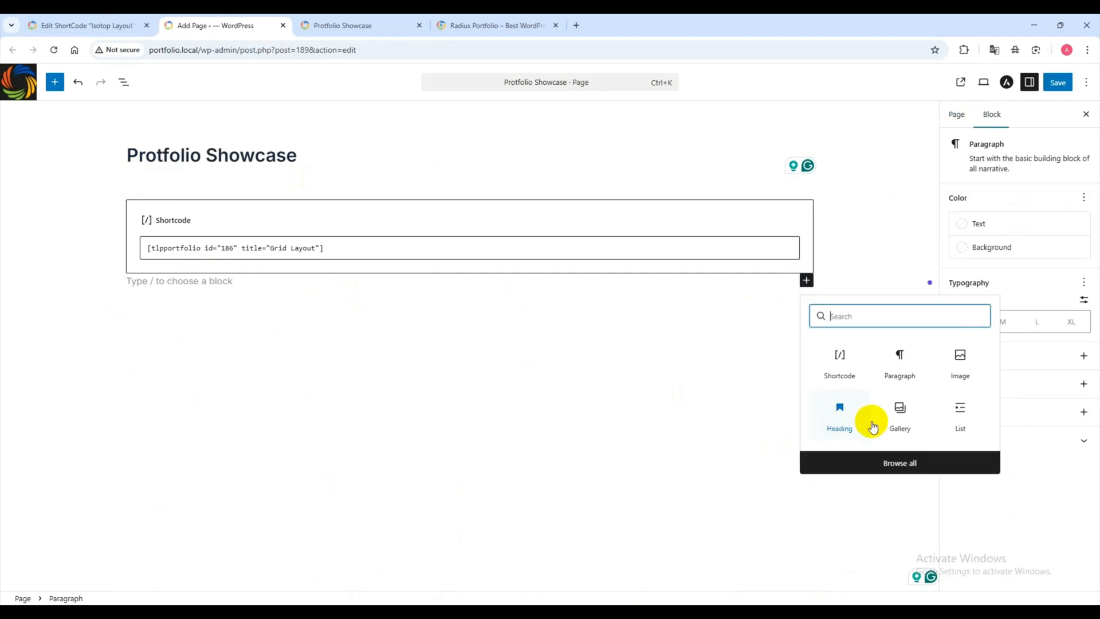
pyautogui.click(848, 365)
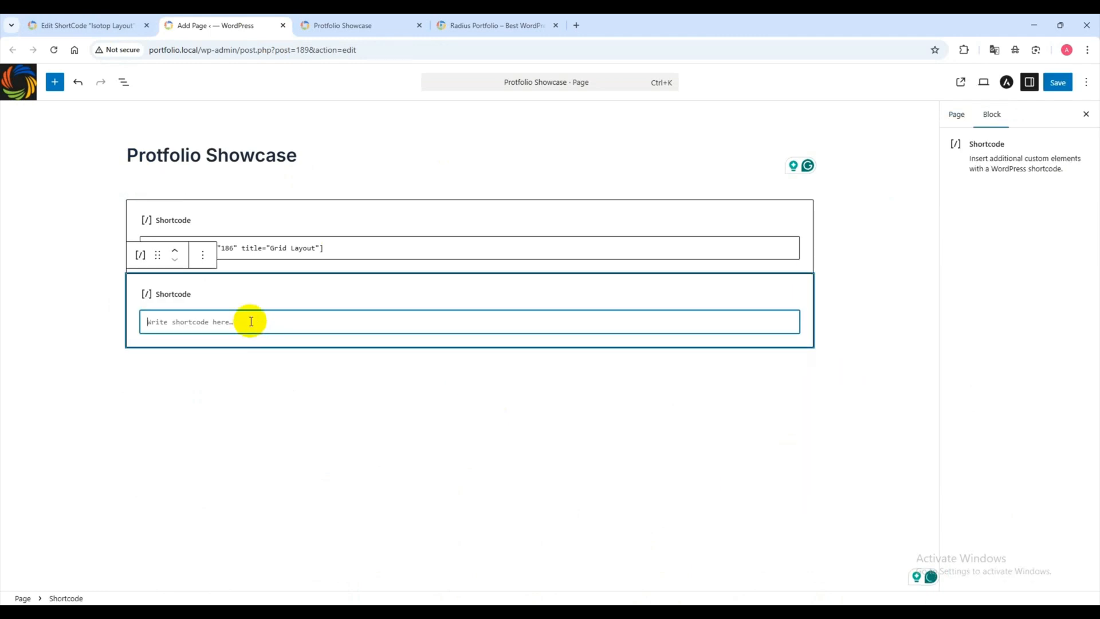
pyautogui.click(1054, 83)
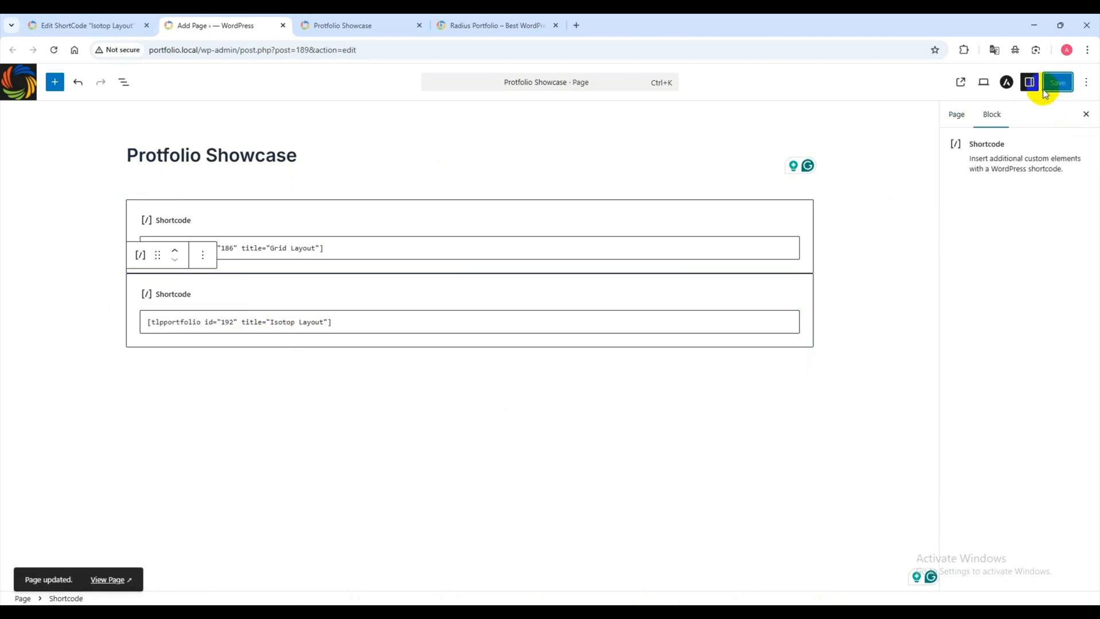
pyautogui.click(335, 347)
# Reload the live Protfolio Showcase page and test Load More under the isotope portfolio section.
pyautogui.click(342, 26)
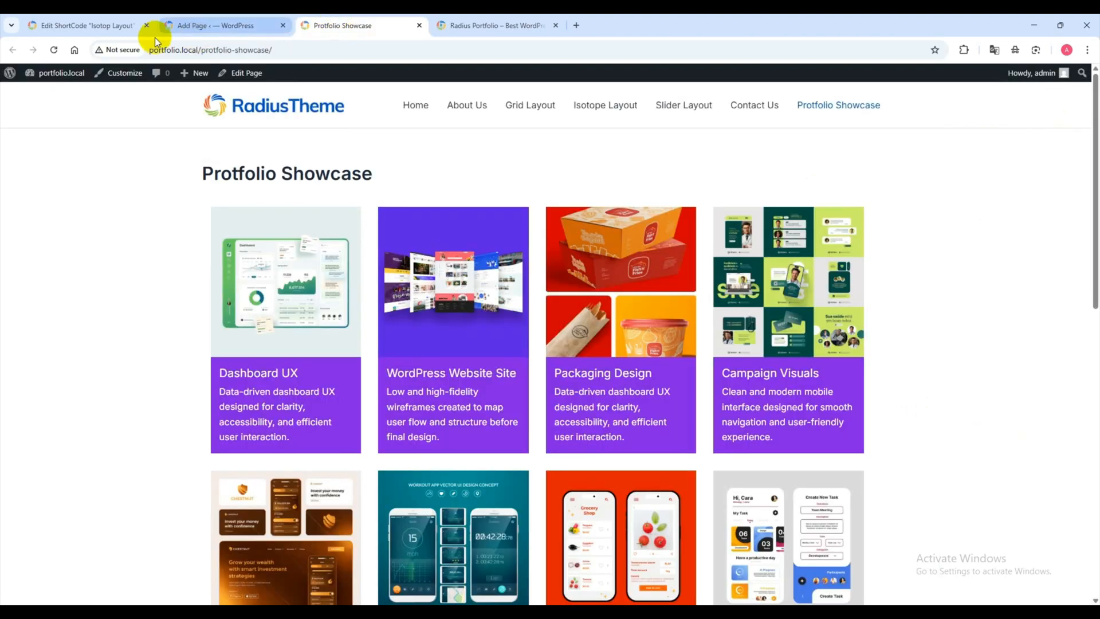
pyautogui.click(56, 50)
pyautogui.scroll(-12, 108, 168)
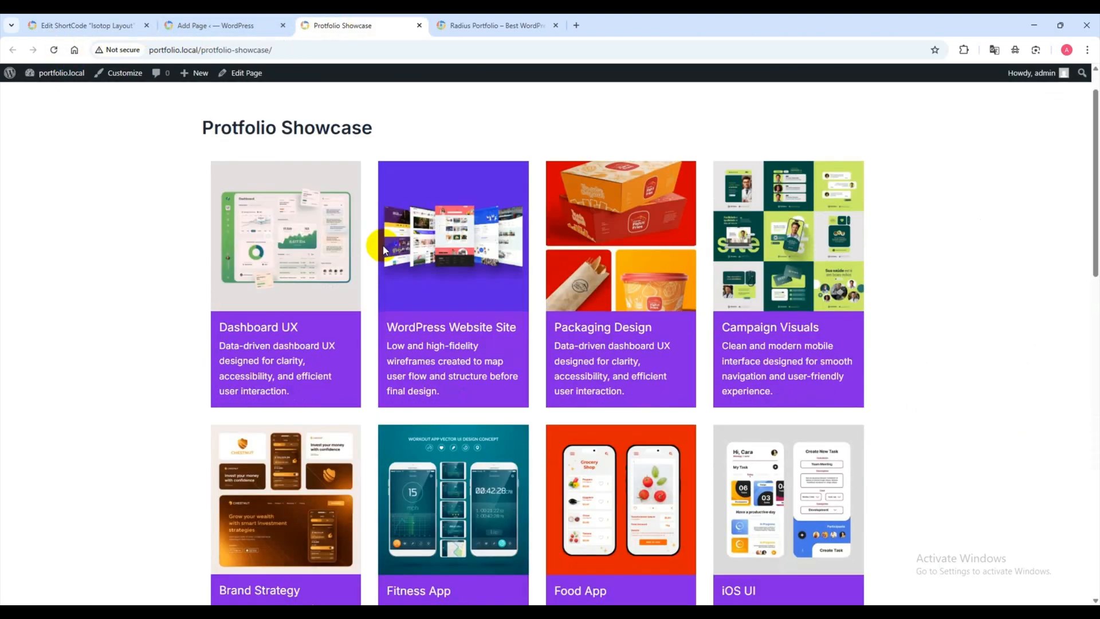
pyautogui.scroll(-5, 573, 504)
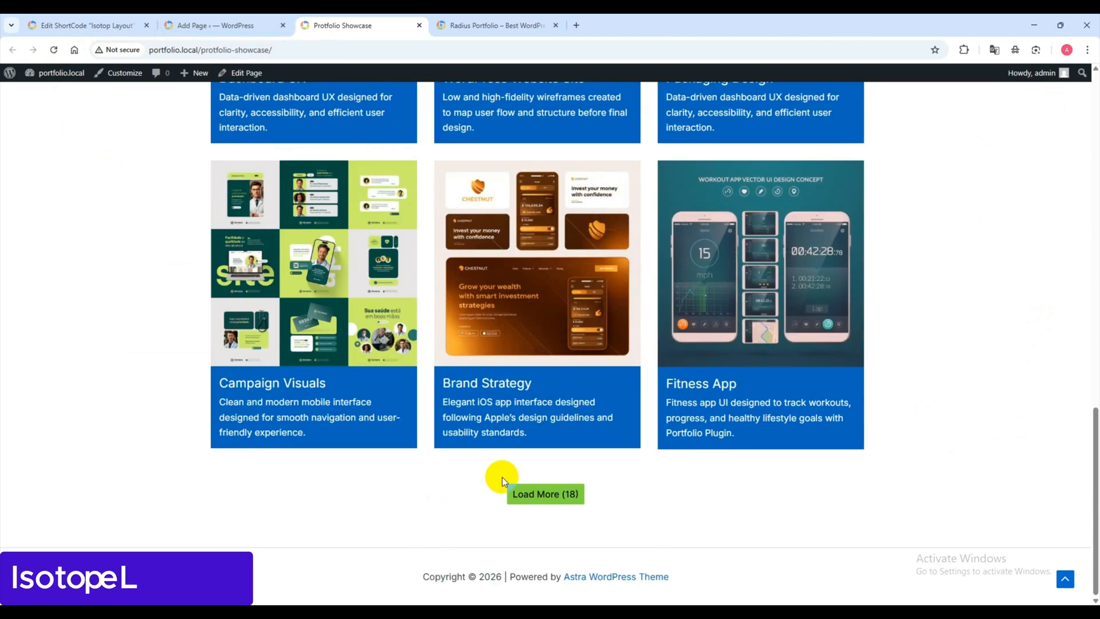
pyautogui.click(547, 495)
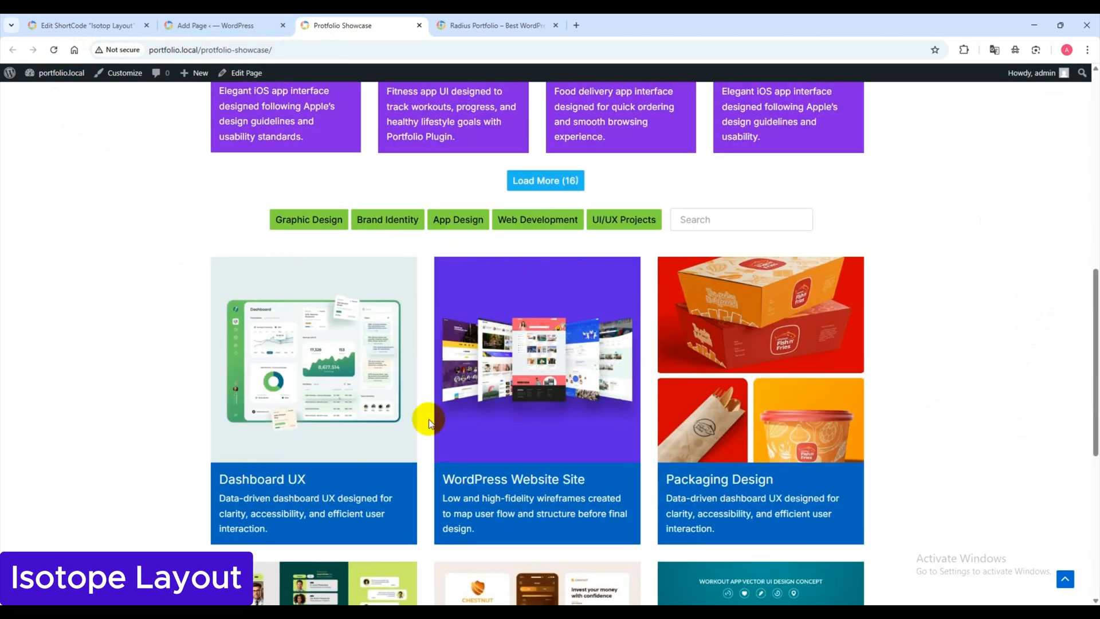
# Test the Brand Identity, App Design, Web Development, UI/UX Projects and Graphic Design filters on the live page.
pyautogui.click(386, 219)
pyautogui.click(458, 219)
pyautogui.click(533, 224)
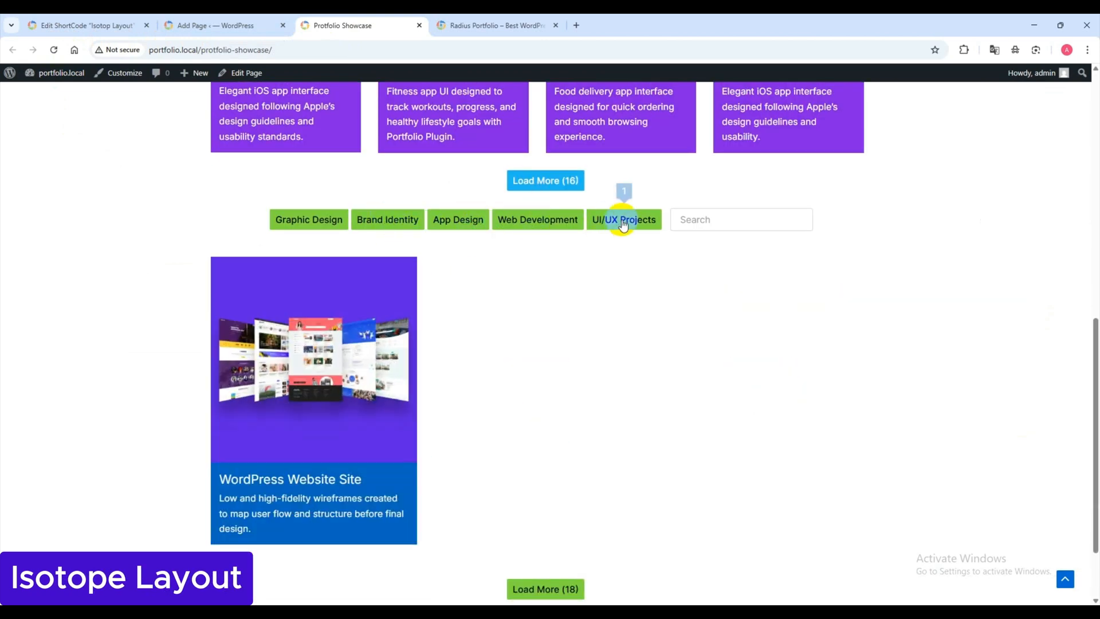
pyautogui.click(624, 220)
pyautogui.click(378, 223)
pyautogui.click(275, 224)
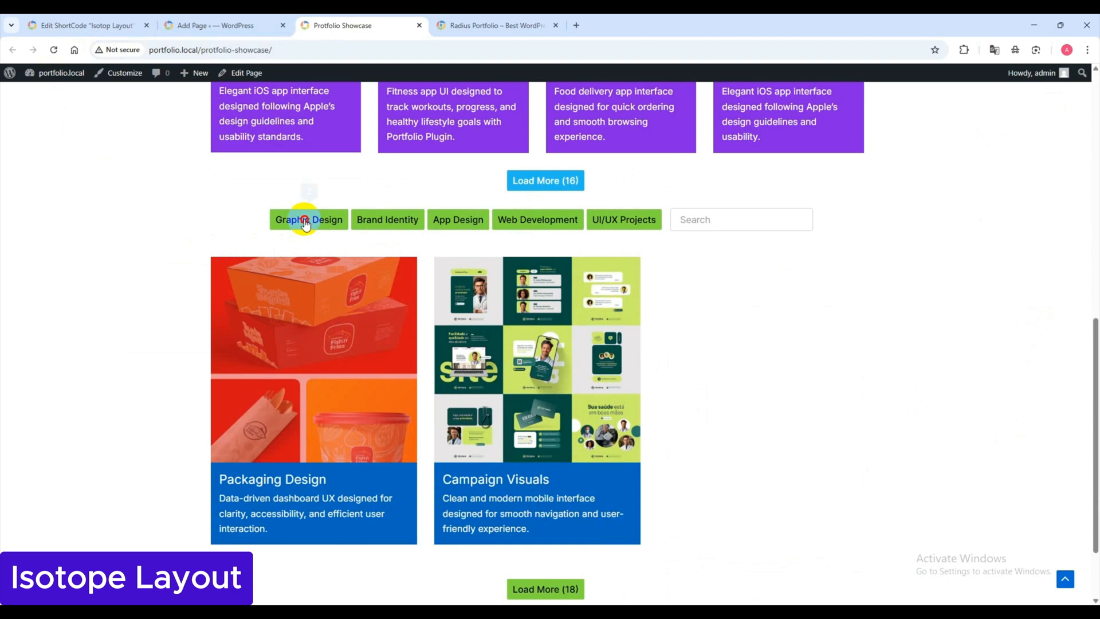
pyautogui.click(169, 242)
pyautogui.scroll(10, 164, 248)
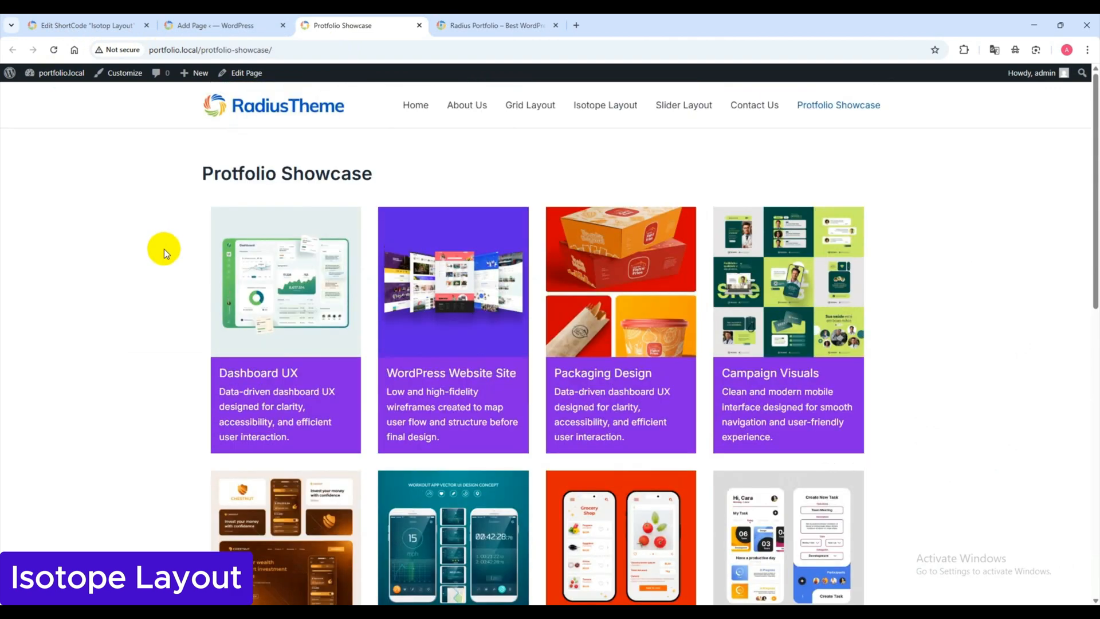
pyautogui.click(275, 378)
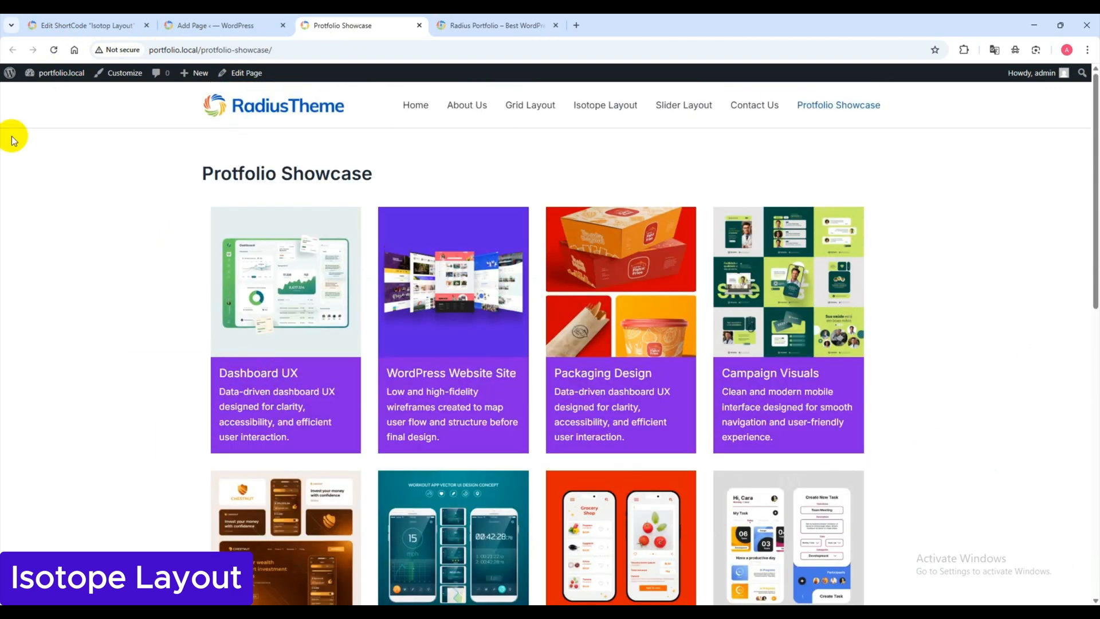
# Create a new portfolio shortcode titled "Slider Layout" and set its layout type to Slider Layout.
pyautogui.click(95, 18)
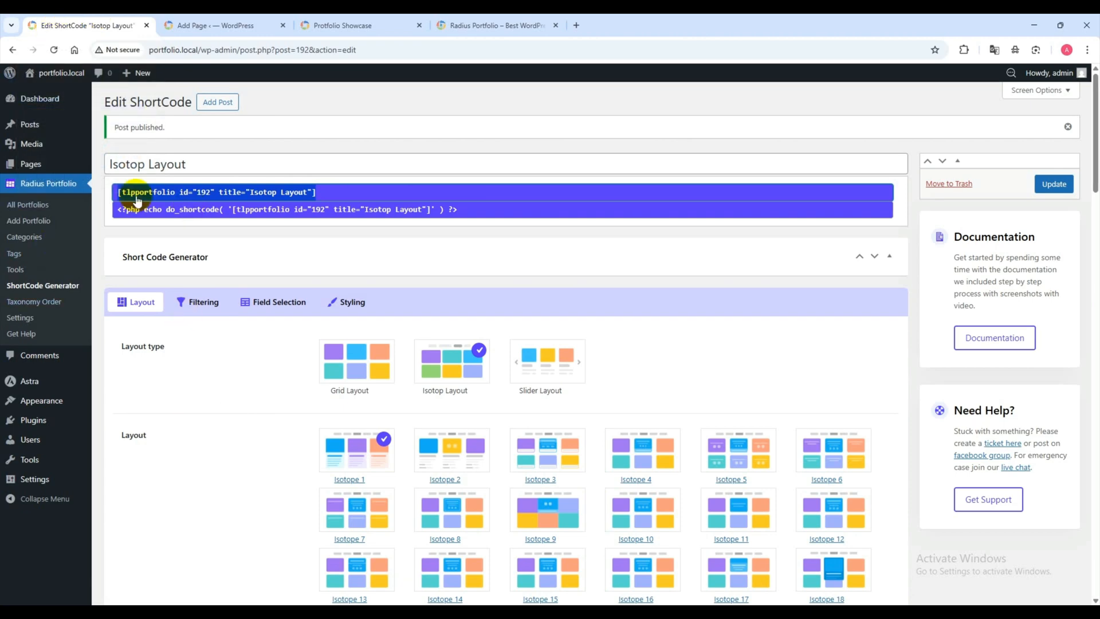
pyautogui.click(27, 290)
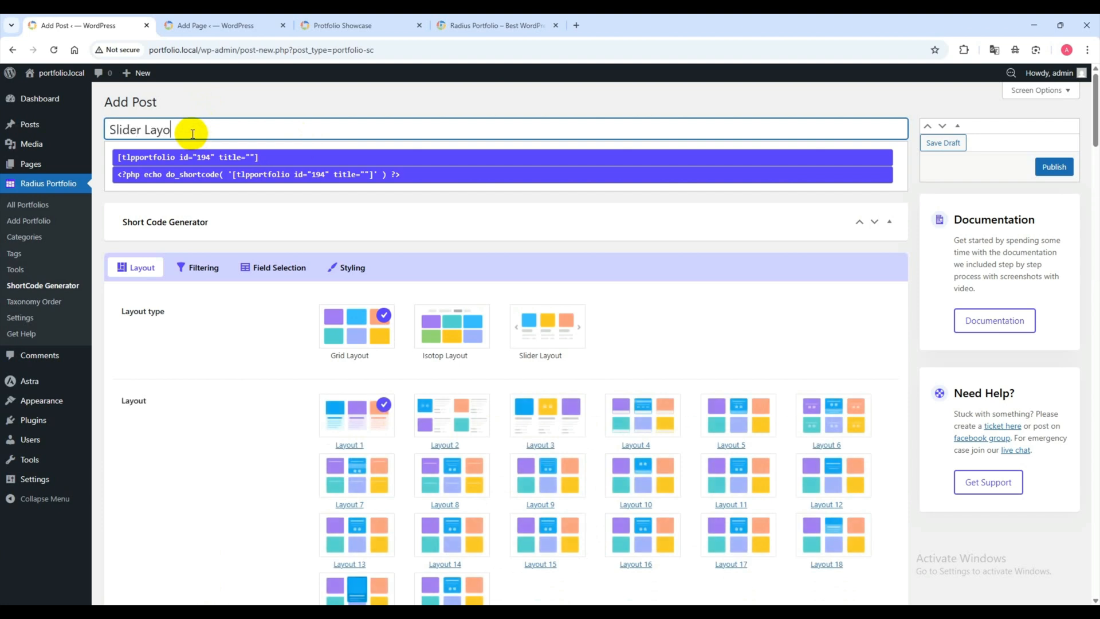
pyautogui.click(545, 328)
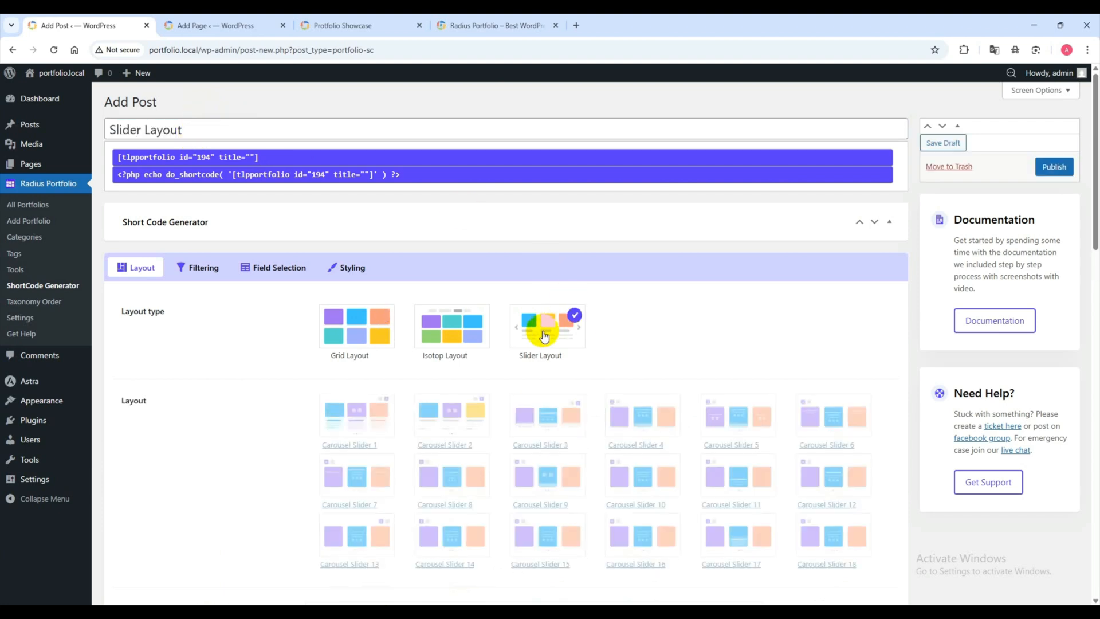
# Review the slider shortcode's layout, filtering, field selection and styling settings.
pyautogui.scroll(-3, 382, 269)
pyautogui.scroll(-15, 383, 267)
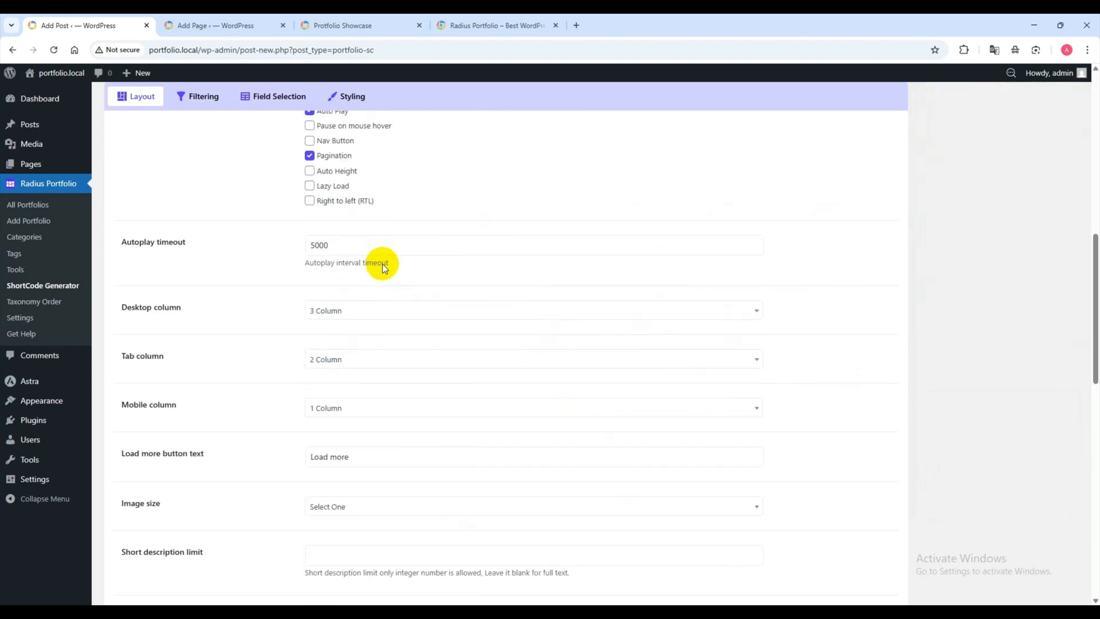
pyautogui.scroll(6, 445, 345)
pyautogui.scroll(12, 444, 345)
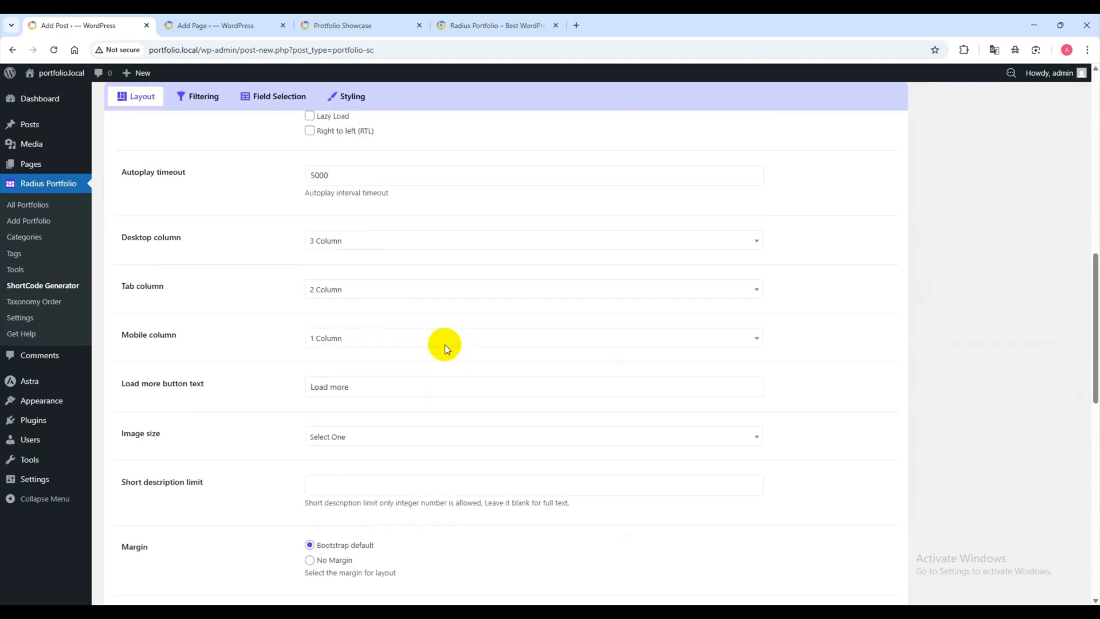
pyautogui.scroll(3, 305, 252)
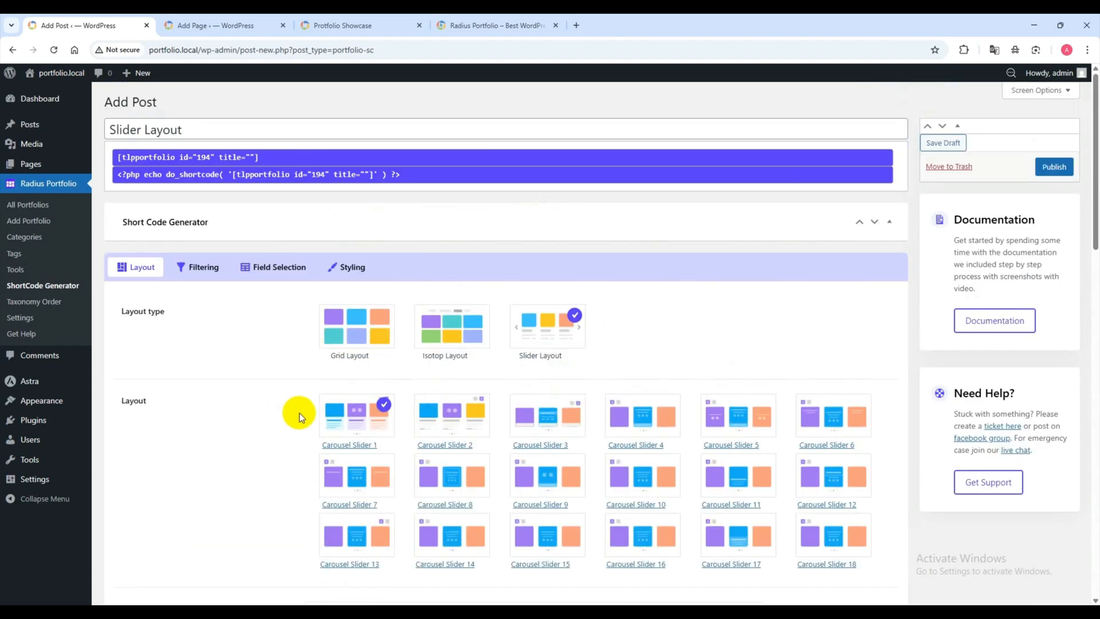
pyautogui.scroll(-2, 294, 410)
pyautogui.click(212, 156)
pyautogui.click(274, 153)
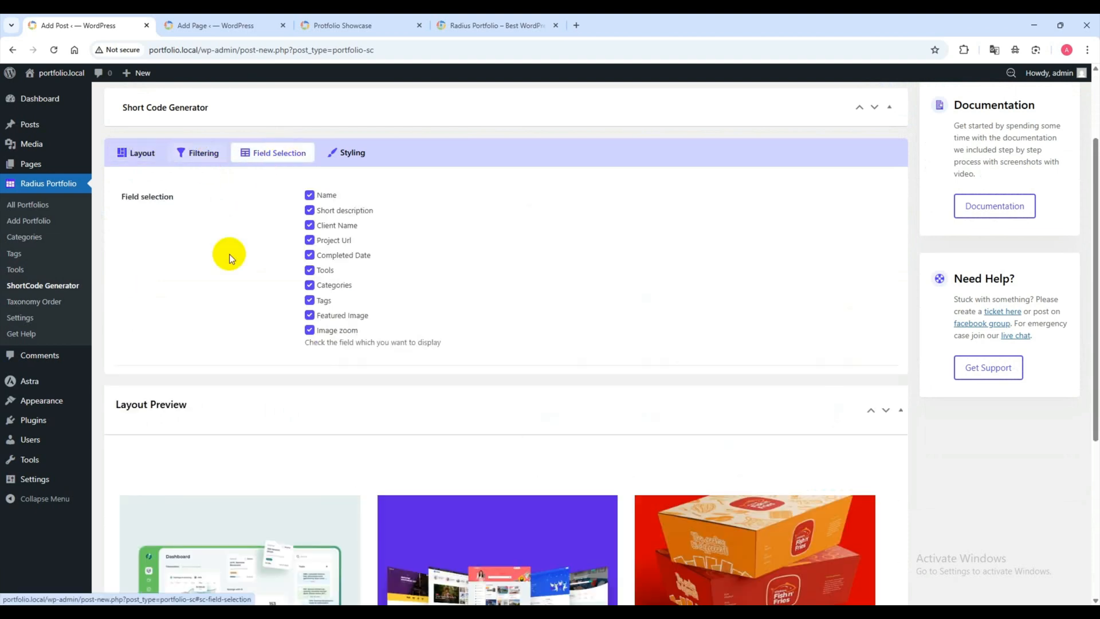
pyautogui.click(347, 153)
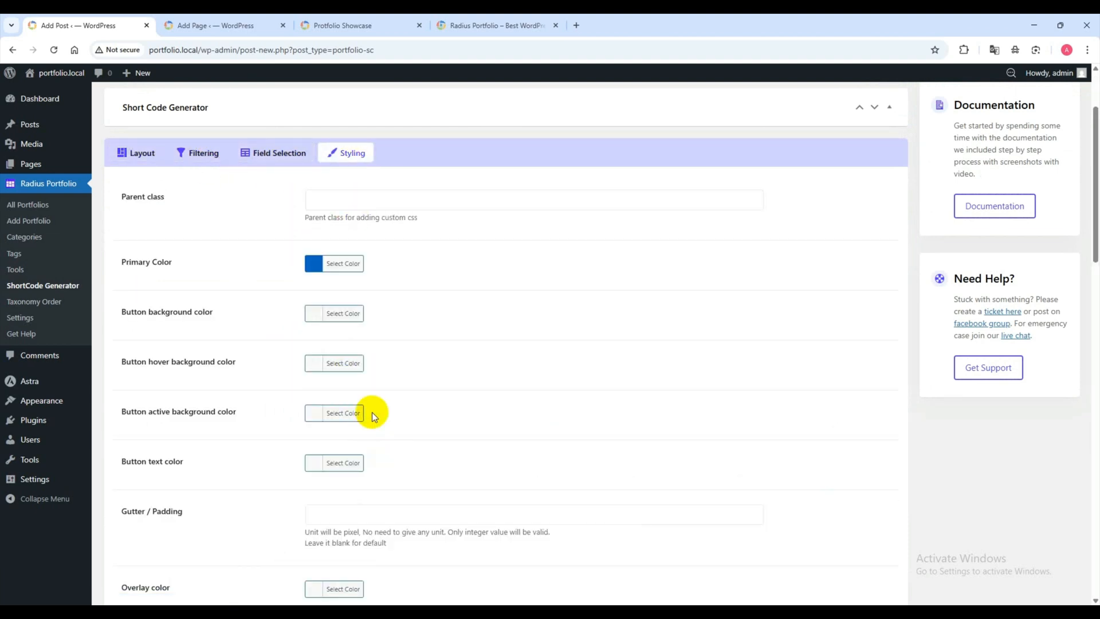
# Publish the Slider Layout shortcode and copy its generated shortcode text.
pyautogui.scroll(2, 281, 299)
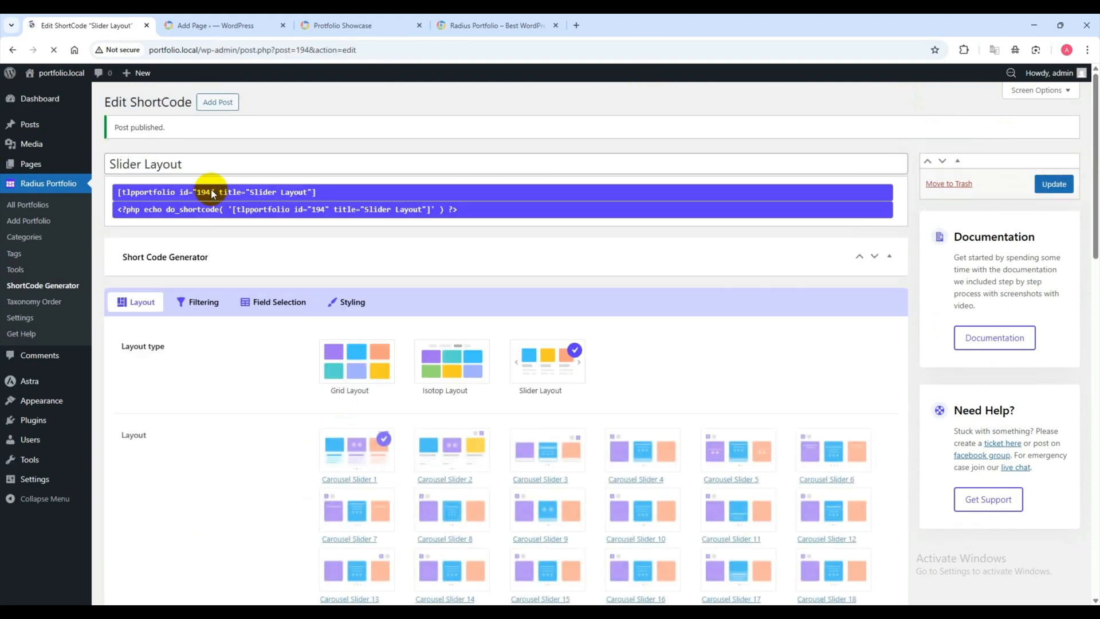
pyautogui.click(217, 186)
pyautogui.rightClick(216, 187)
pyautogui.click(206, 184)
pyautogui.hotkey('ctrl', 'c')
pyautogui.rightClick(206, 184)
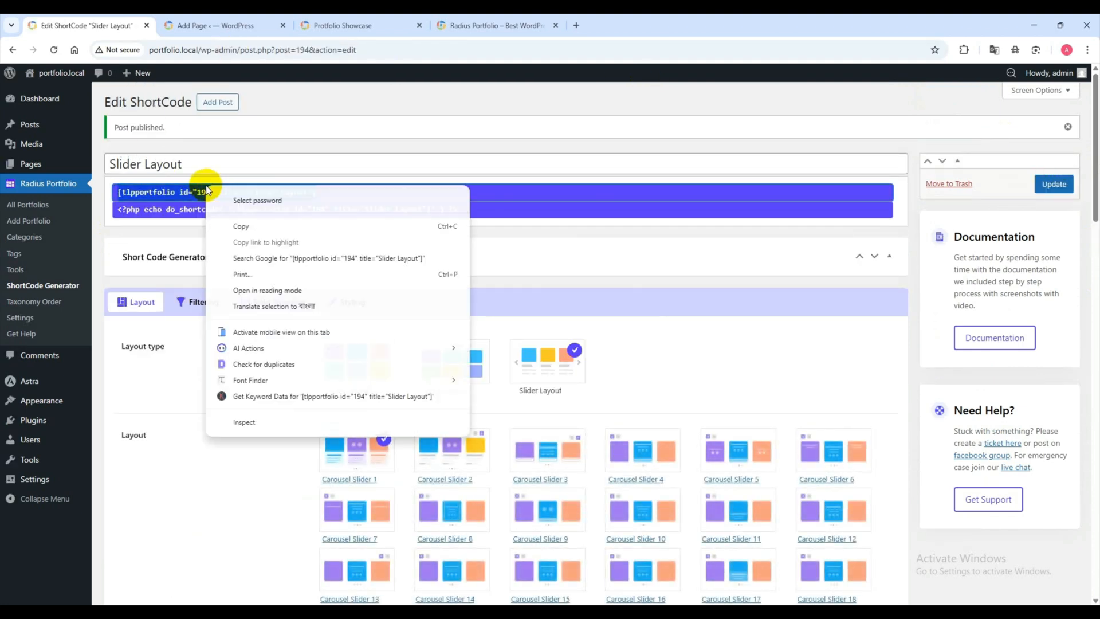
pyautogui.click(244, 227)
# On the Protfolio Showcase page, add a third Shortcode block containing [tlpportfolio id="194" title="Slider Layout"].
pyautogui.click(259, 23)
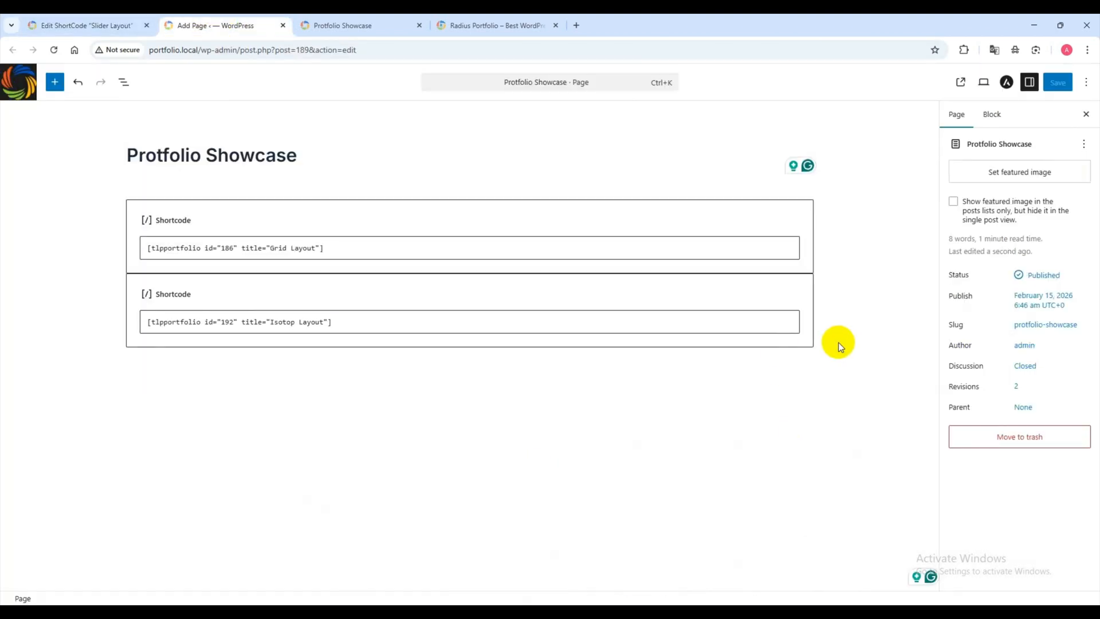
pyautogui.click(612, 373)
pyautogui.click(802, 355)
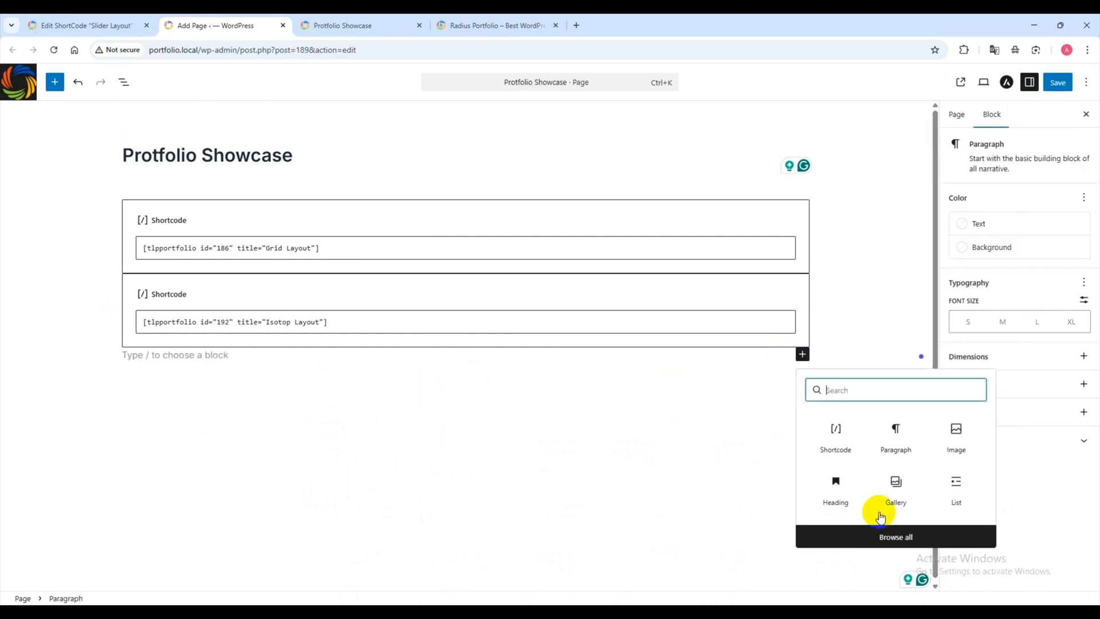
pyautogui.click(836, 431)
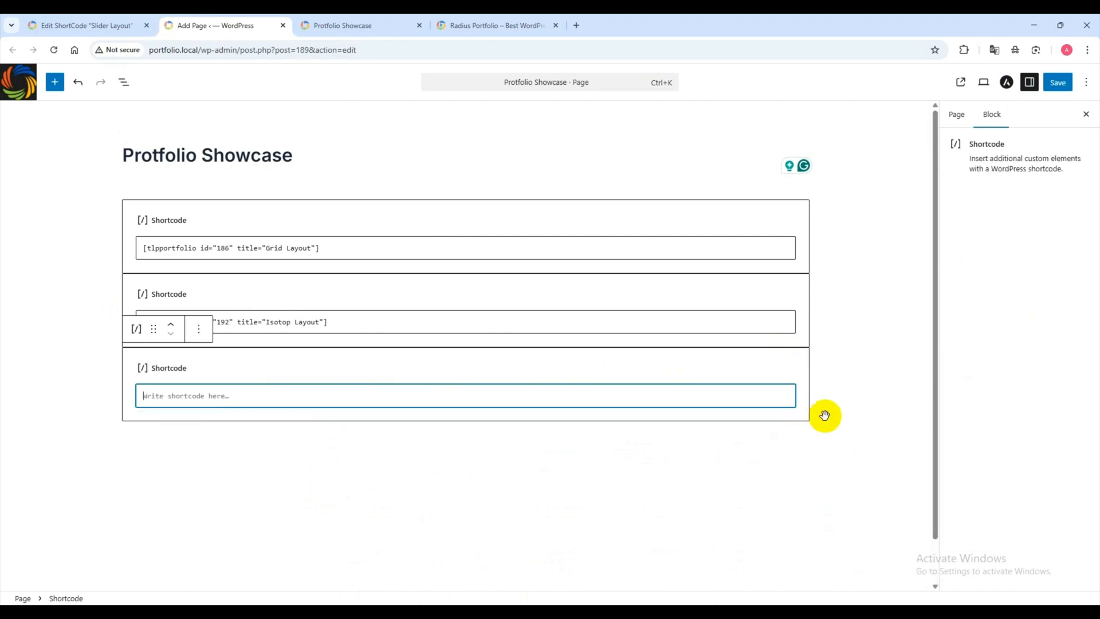
pyautogui.rightClick(304, 395)
pyautogui.click(326, 284)
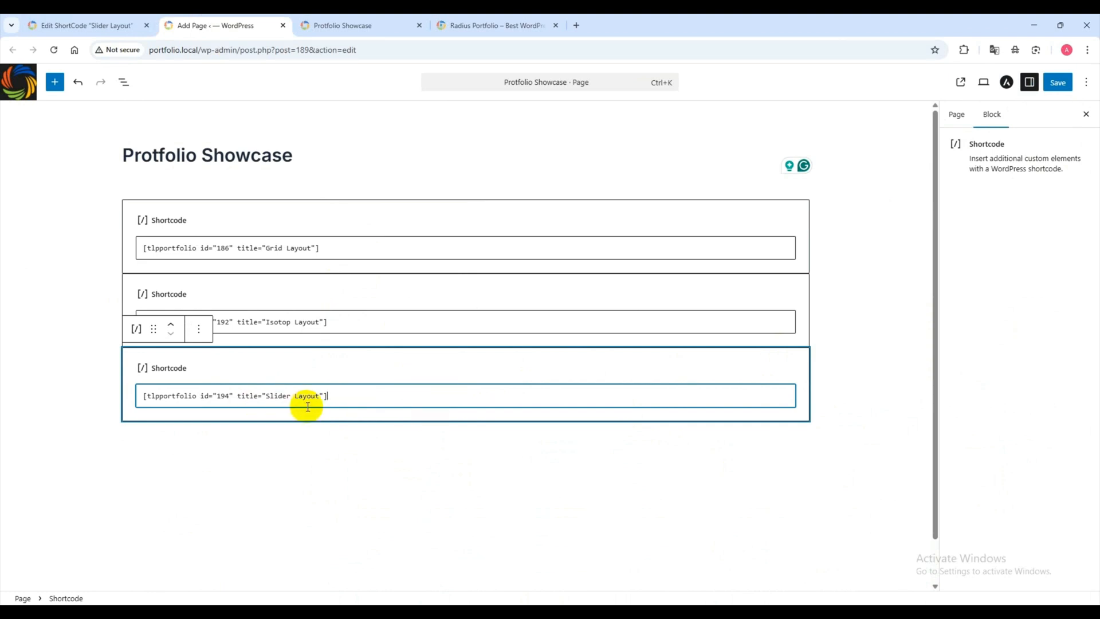
# Insert an empty paragraph block after the Grid Layout shortcode and another after the Isotop Layout shortcode.
pyautogui.click(823, 274)
pyautogui.click(804, 265)
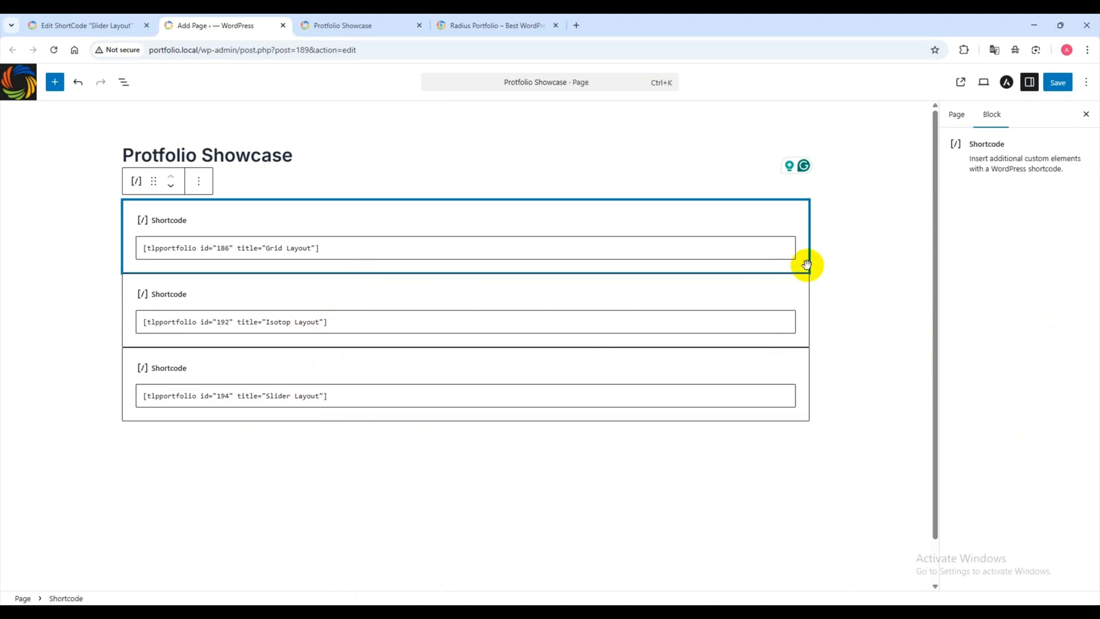
pyautogui.press('Return')
pyautogui.click(727, 358)
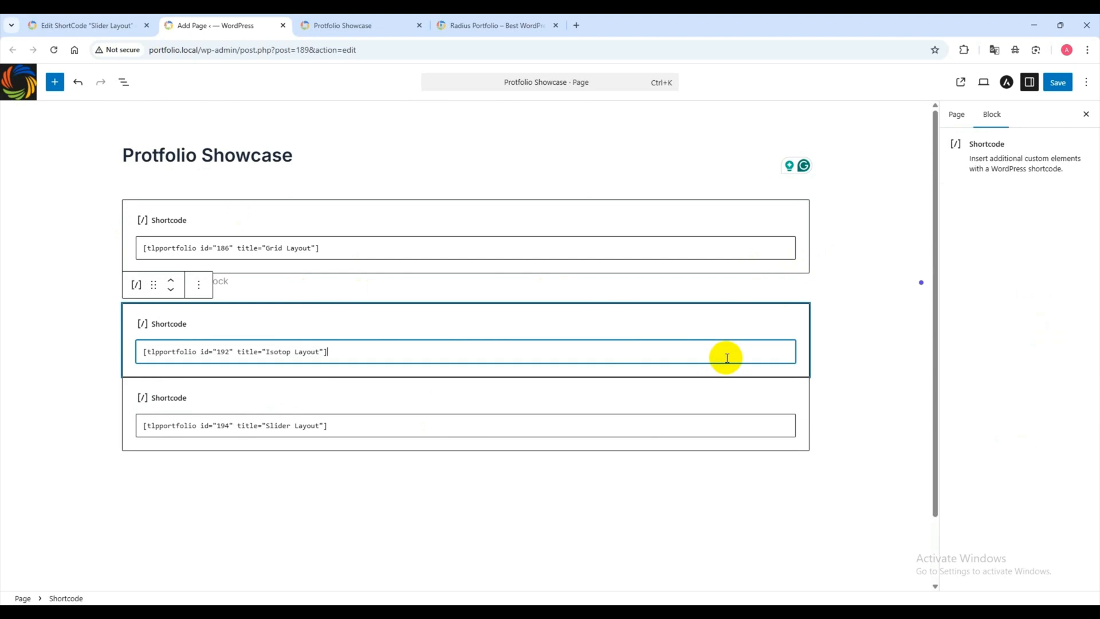
pyautogui.click(807, 369)
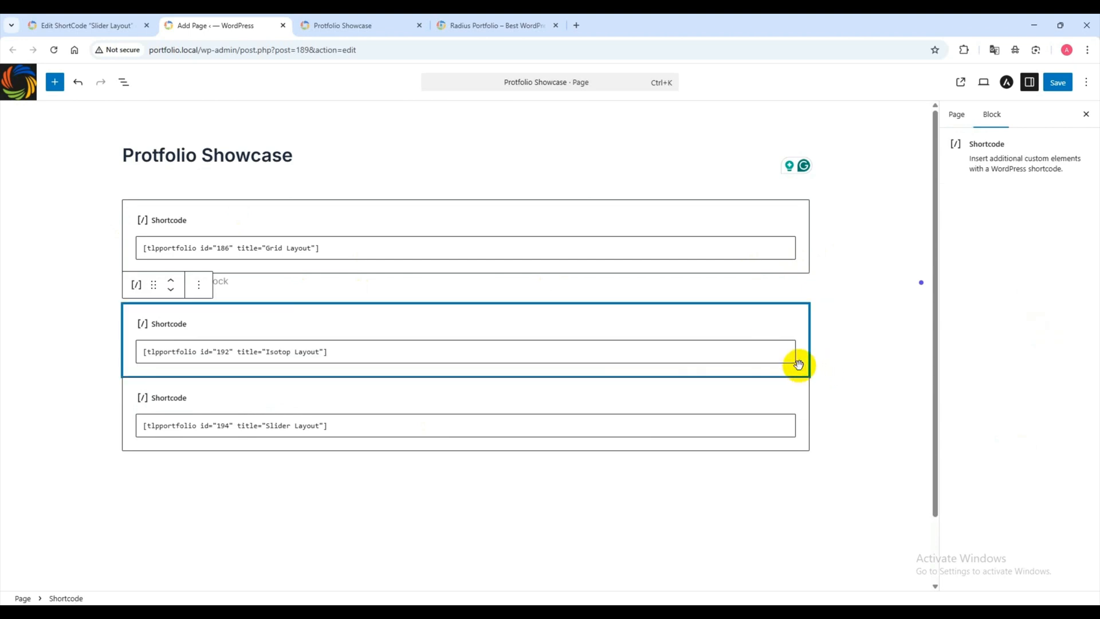
pyautogui.press('Return')
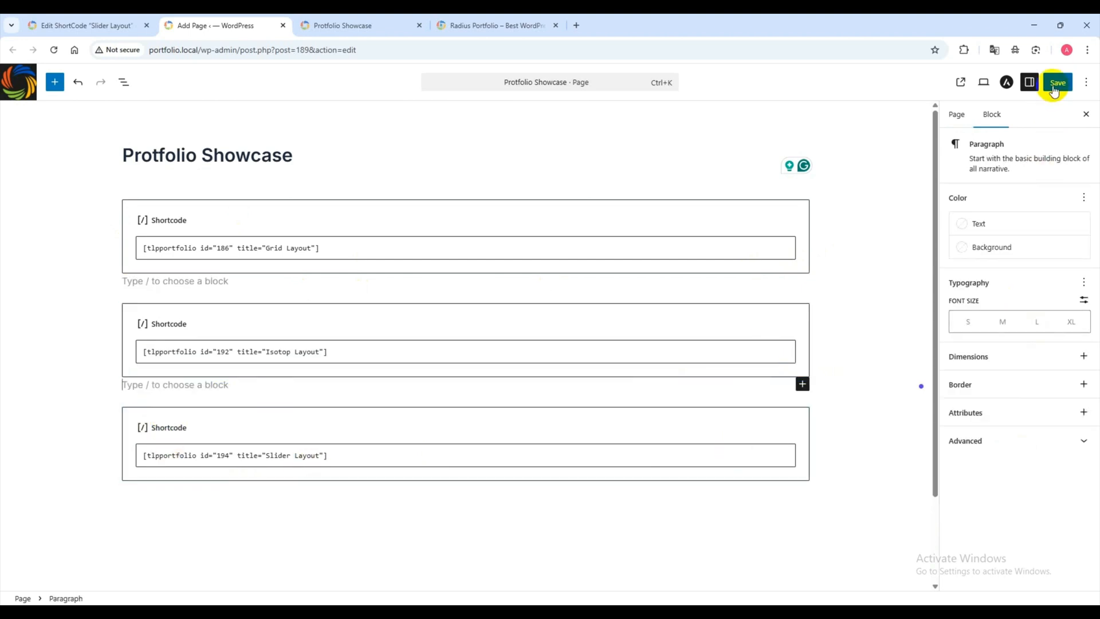
# Review the grid, isotope and slider layouts on the live Protfolio Showcase page, paging the slider through its second to fifth slide positions.
pyautogui.click(338, 25)
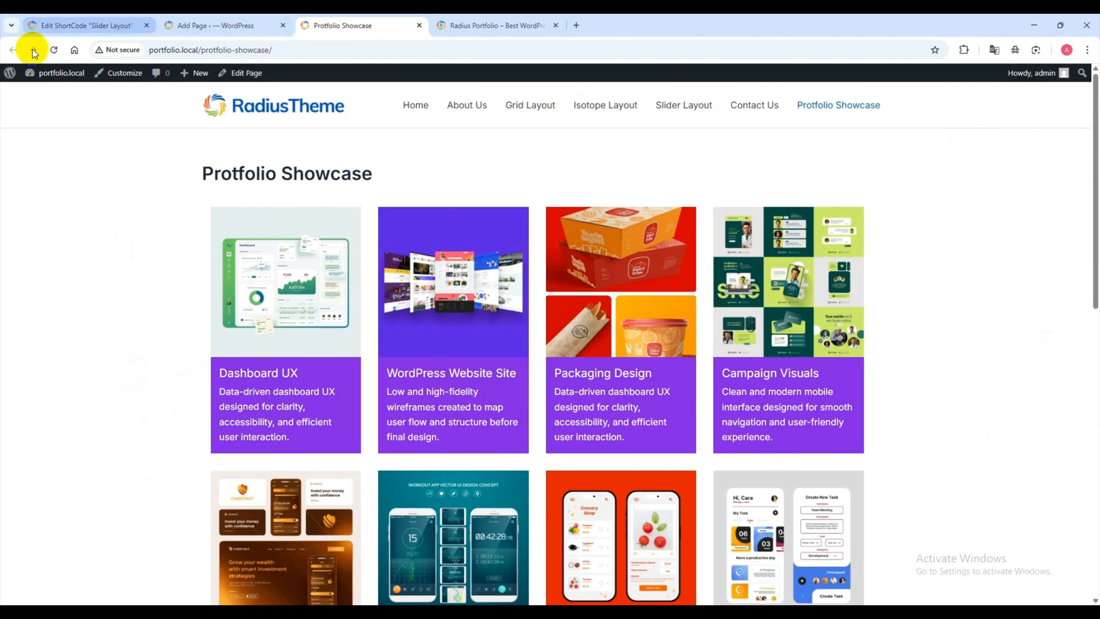
pyautogui.scroll(-15, 115, 222)
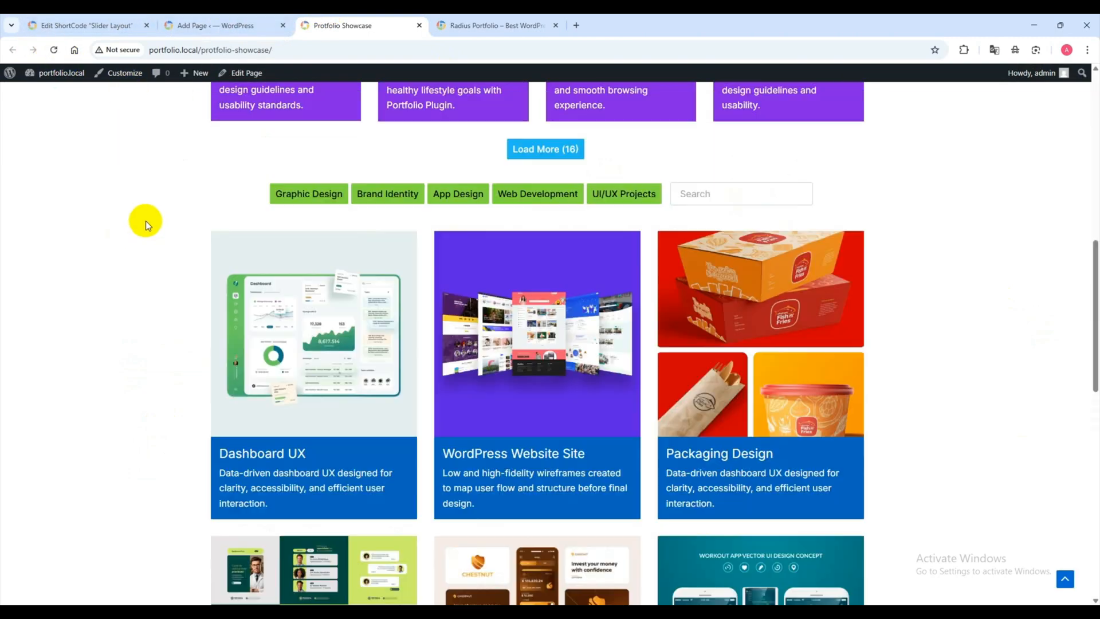
pyautogui.scroll(-8, 481, 264)
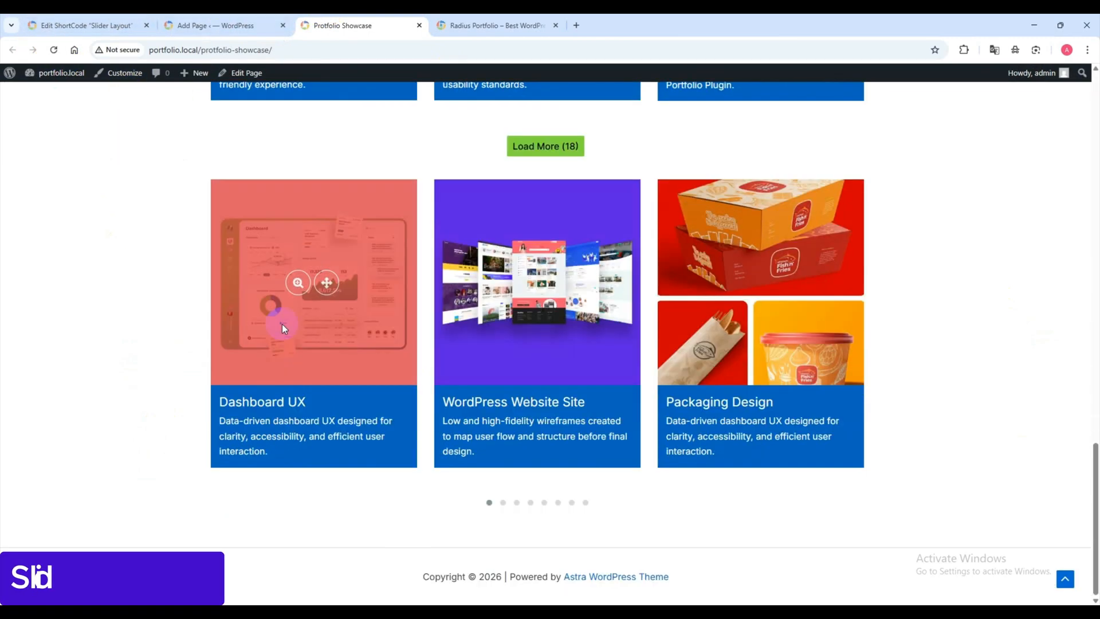
pyautogui.click(503, 503)
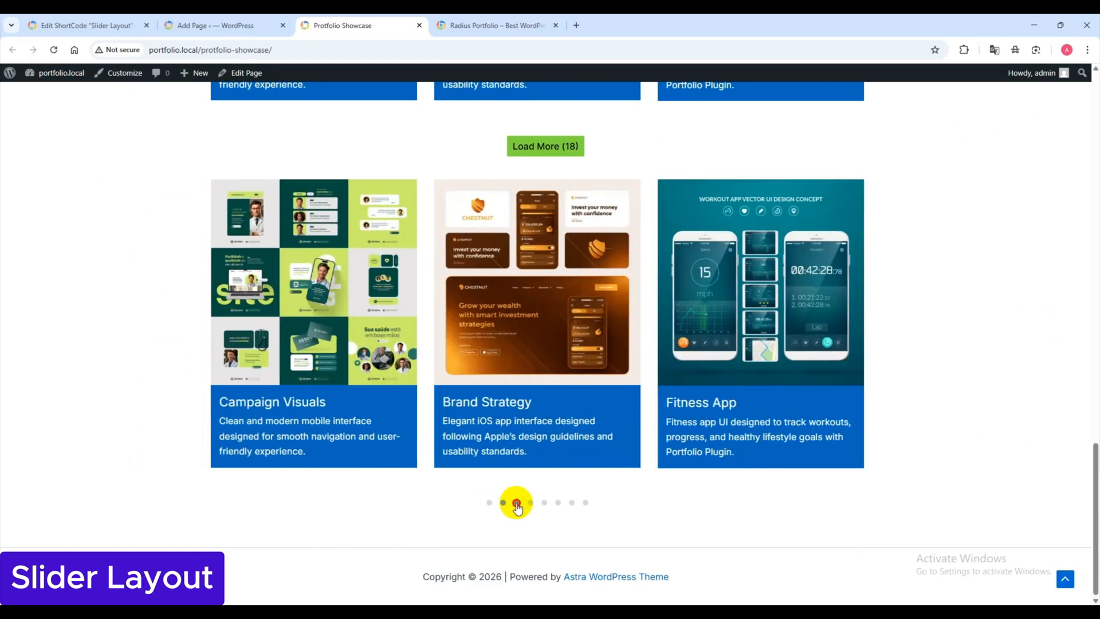
pyautogui.click(517, 503)
pyautogui.click(530, 503)
pyautogui.click(543, 503)
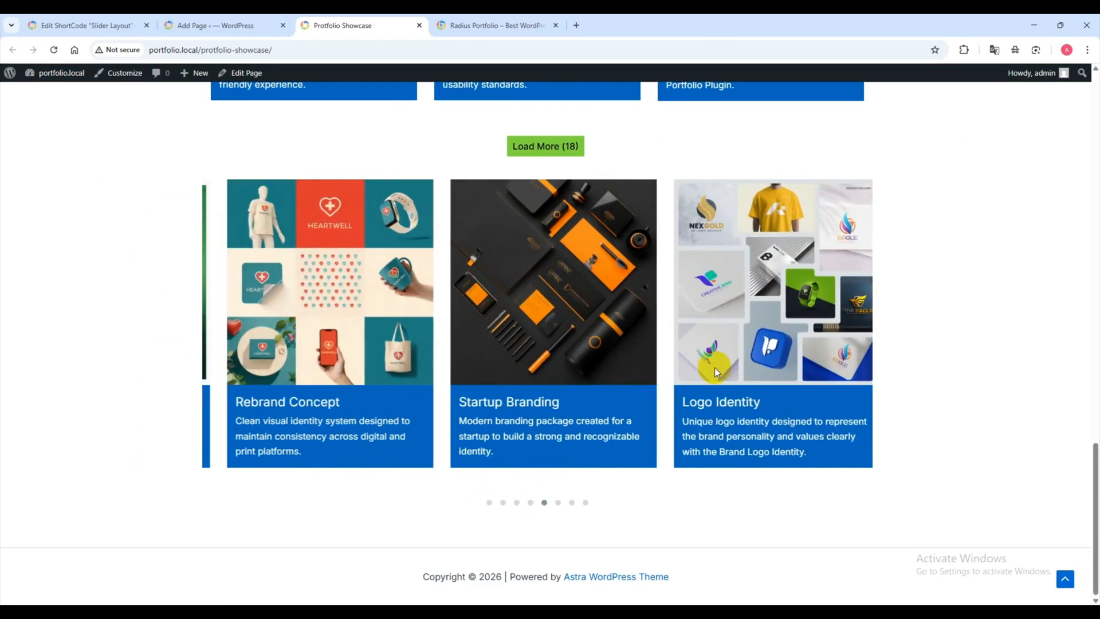
pyautogui.scroll(12, 747, 359)
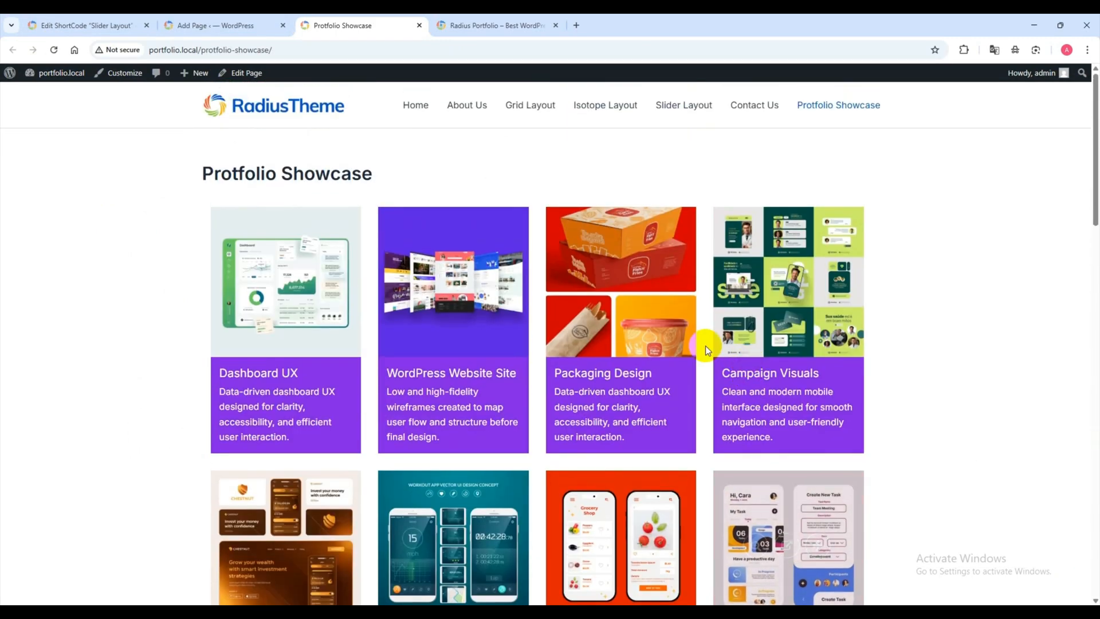